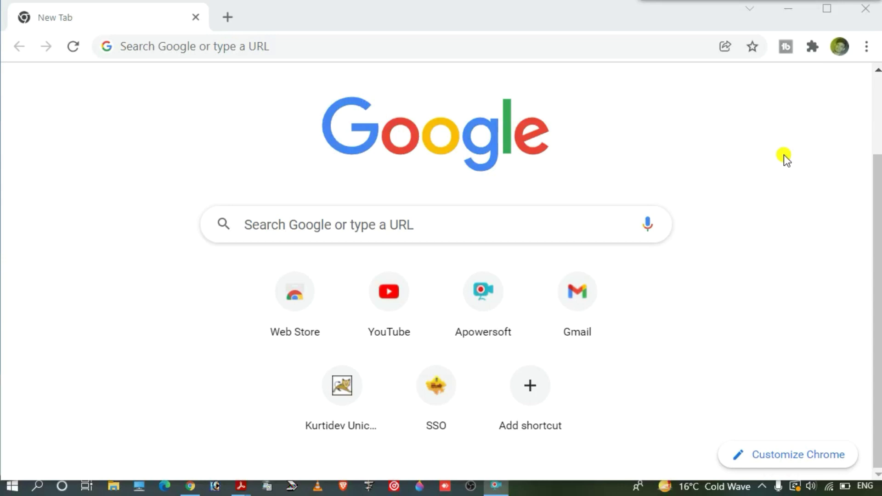
# Step: Bring the Chrome window with the New Tab page to the front
pyautogui.click(471, 393)
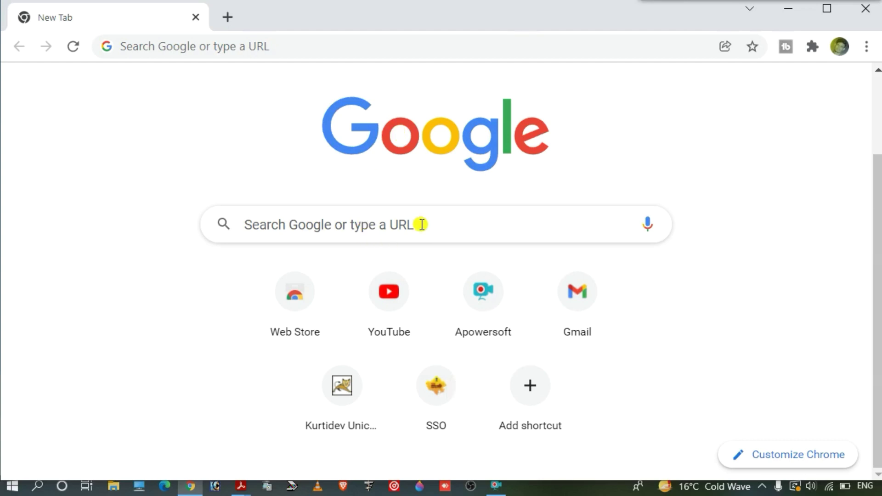
# Step: Open the Rajasthan SSO sign-in page from its shortcut and enter the captcha code
pyautogui.click(433, 415)
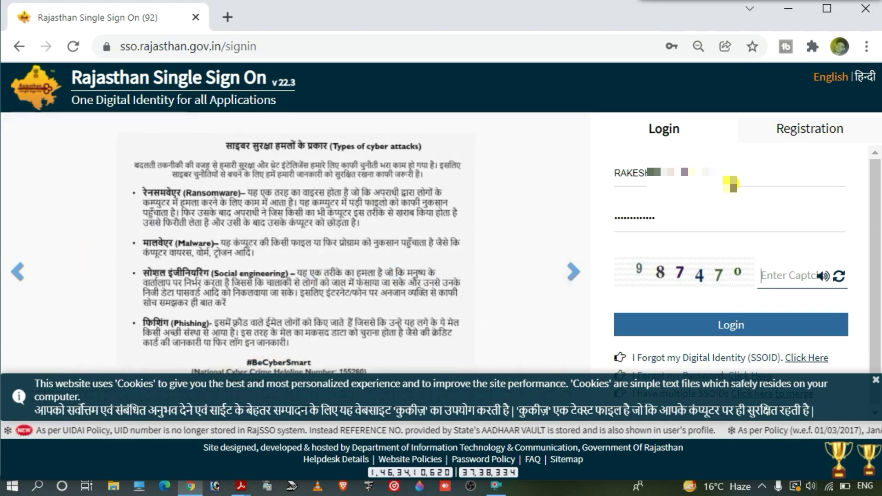
pyautogui.click(777, 279)
pyautogui.write('98')
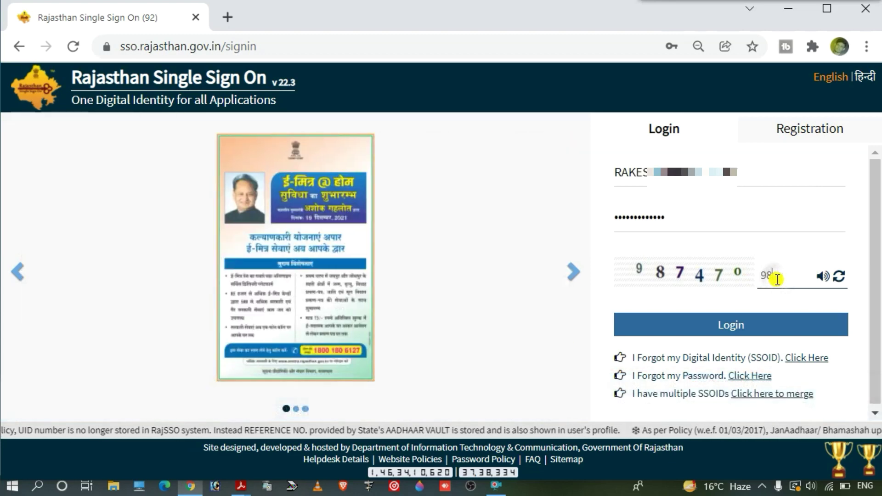
pyautogui.write('7')
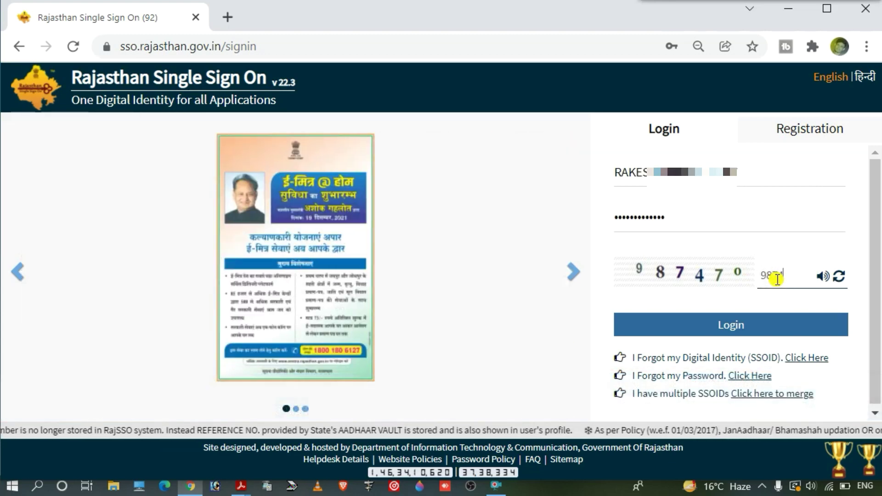
pyautogui.write('470')
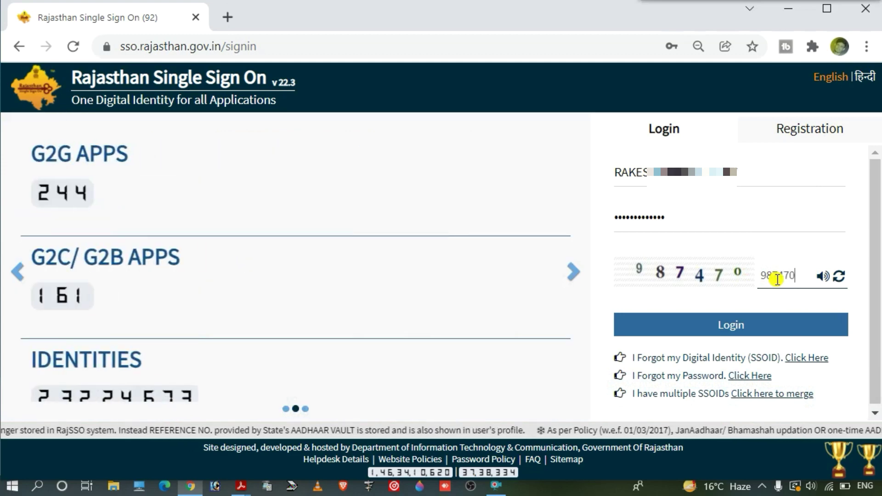
# Step: Log in to SSO, launch the Recruitment Portal, and apply for the teacher recruitment
pyautogui.click(749, 325)
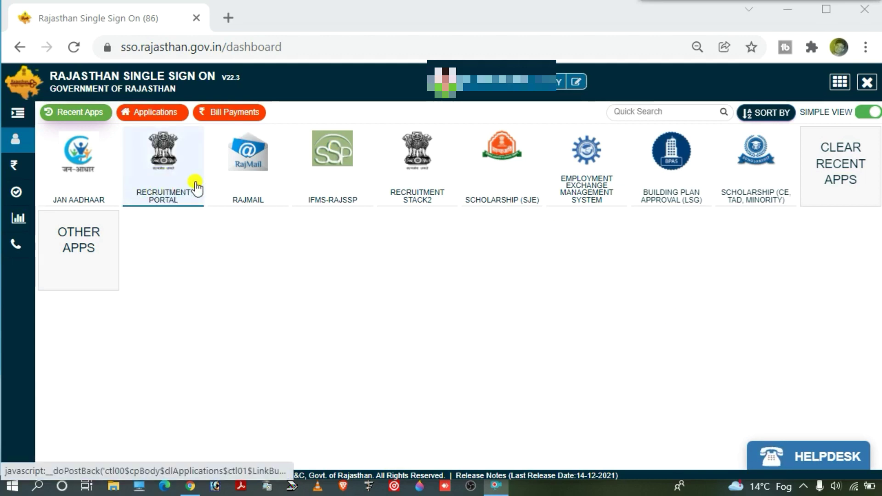
pyautogui.click(161, 166)
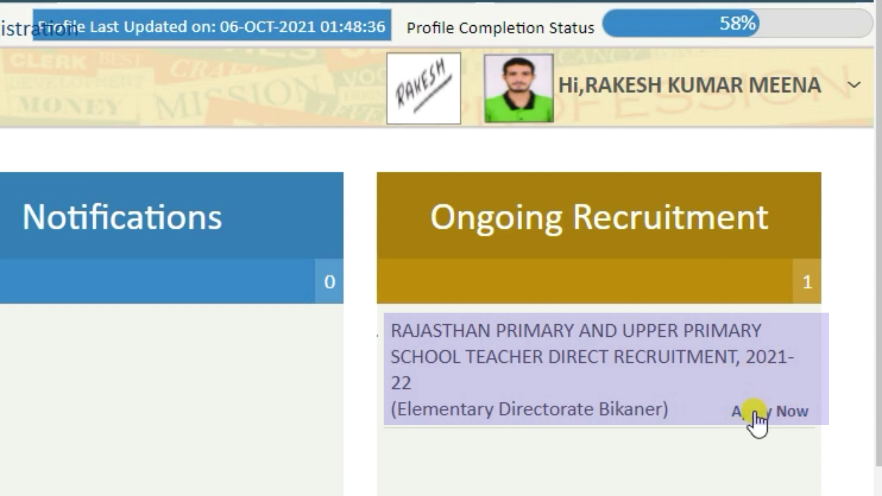
pyautogui.click(774, 427)
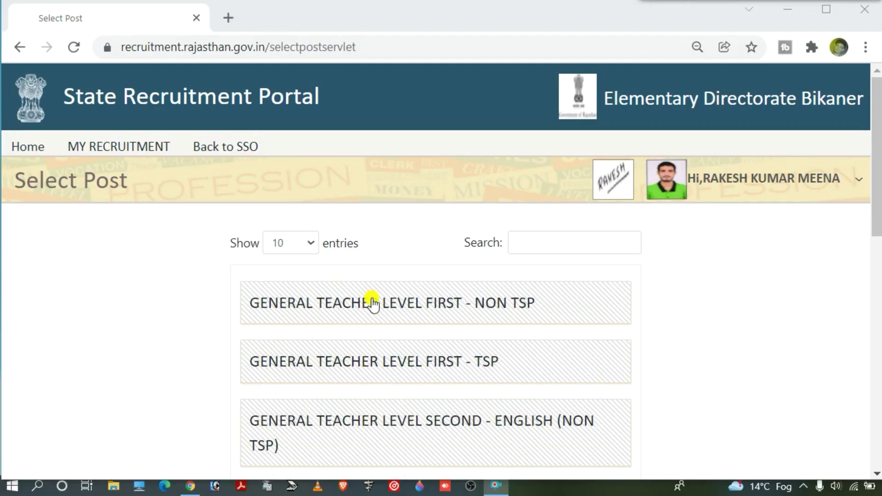
# Step: Pick the GENERAL TEACHER LEVEL FIRST - NON TSP post from the list and accept the alert
pyautogui.scroll(-2, 373, 304)
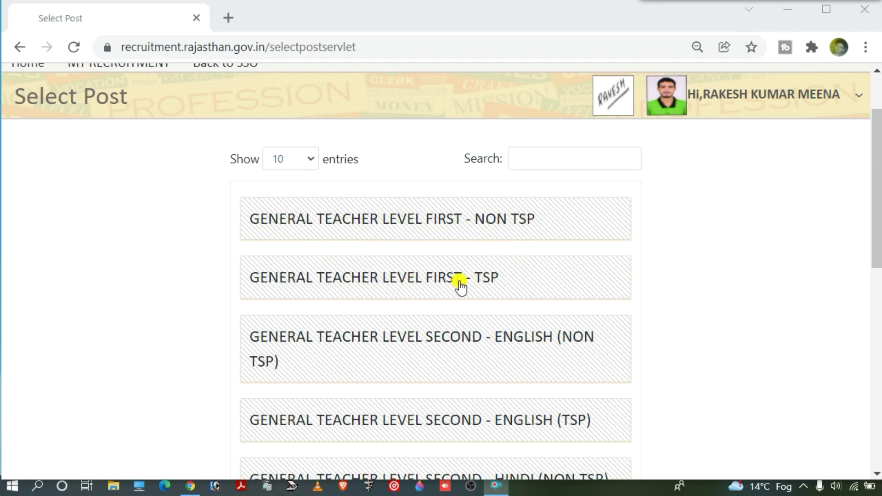
pyautogui.scroll(-1, 460, 285)
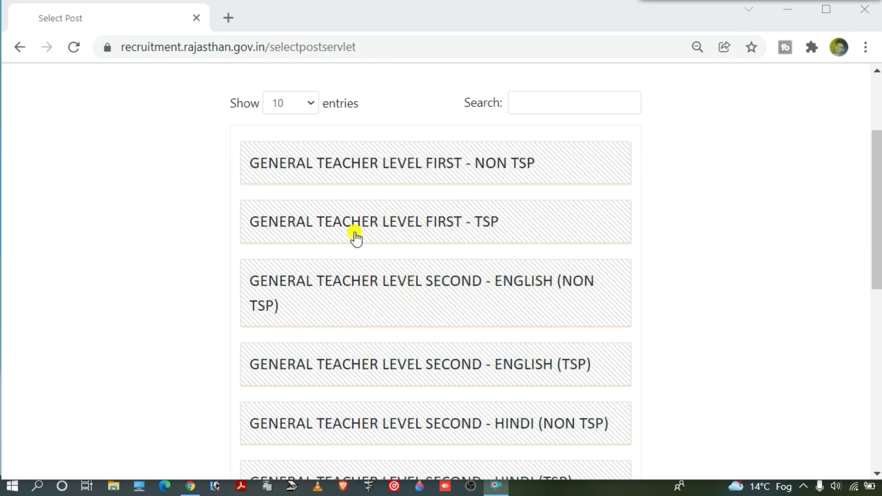
pyautogui.scroll(-1, 414, 331)
pyautogui.scroll(-2, 367, 339)
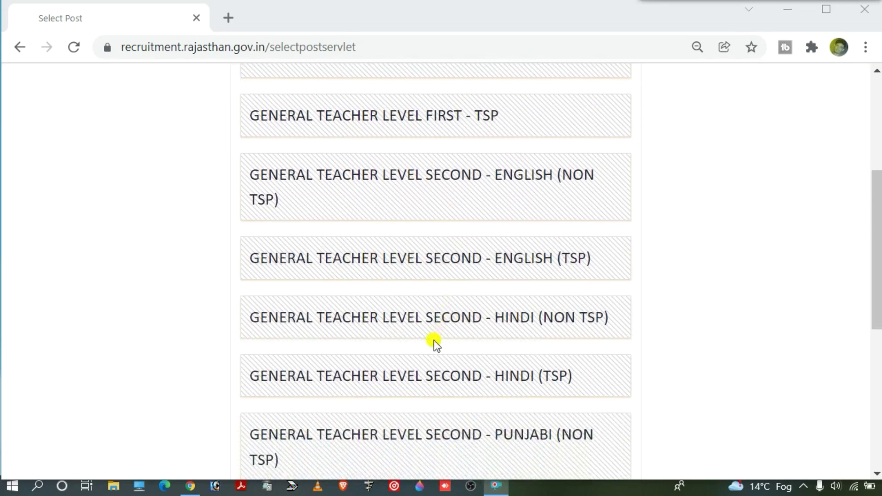
pyautogui.scroll(-1, 445, 342)
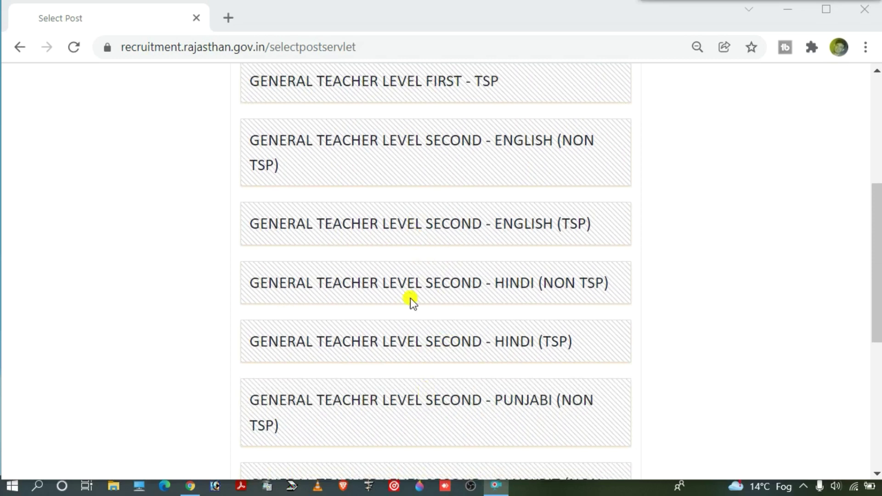
pyautogui.scroll(2, 436, 340)
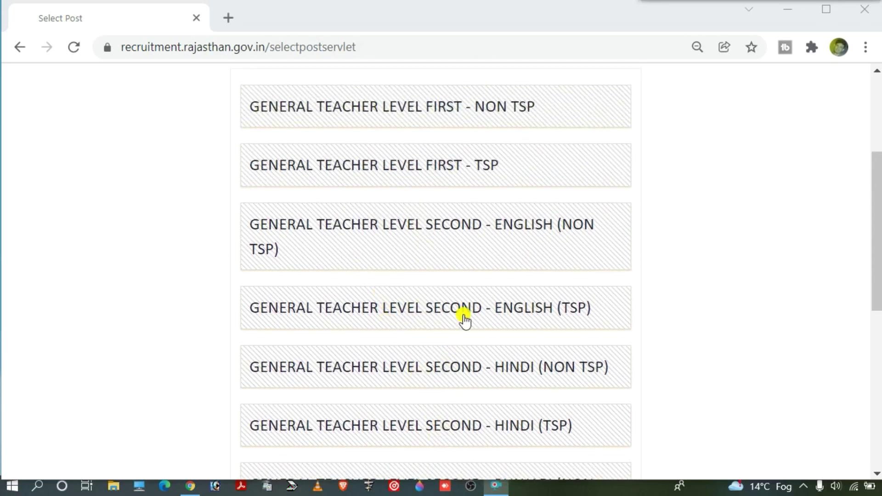
pyautogui.scroll(1, 367, 188)
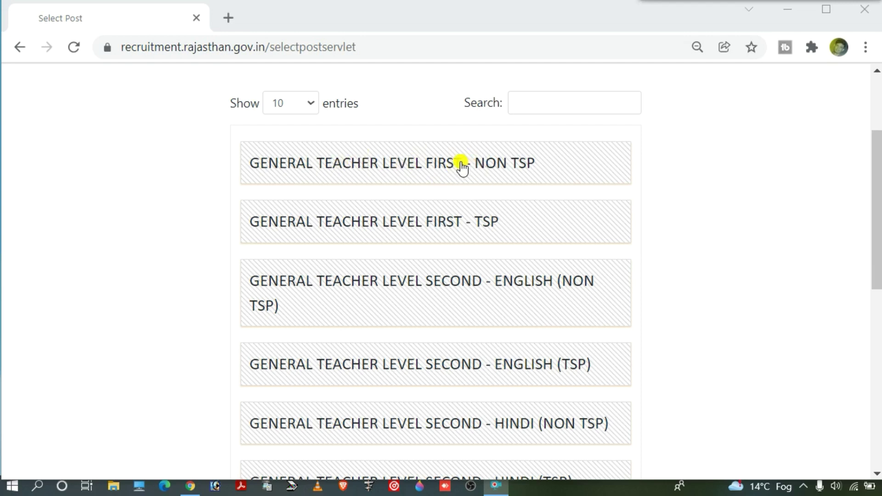
pyautogui.click(430, 169)
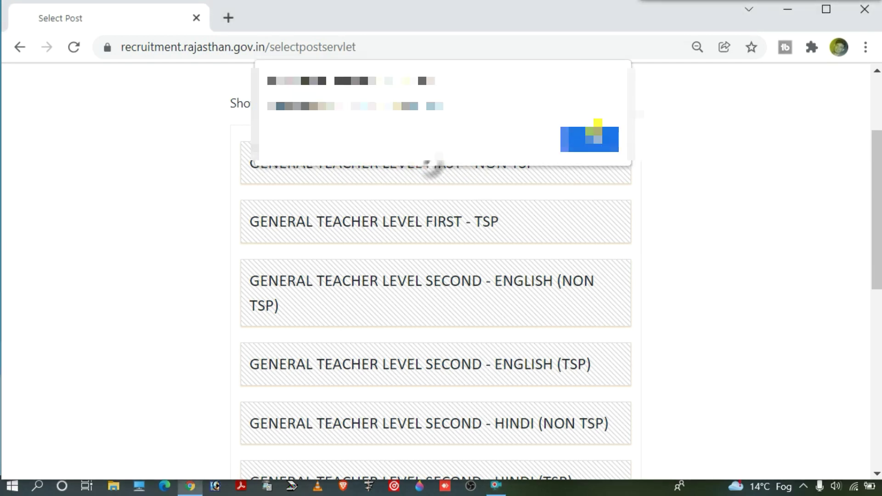
pyautogui.click(593, 136)
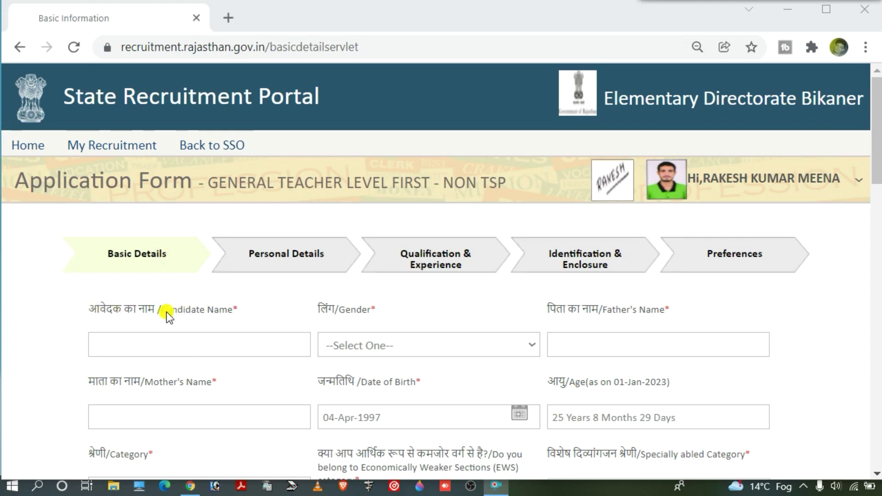
# Step: Enter the candidate's full name and set gender to Male
pyautogui.click(198, 351)
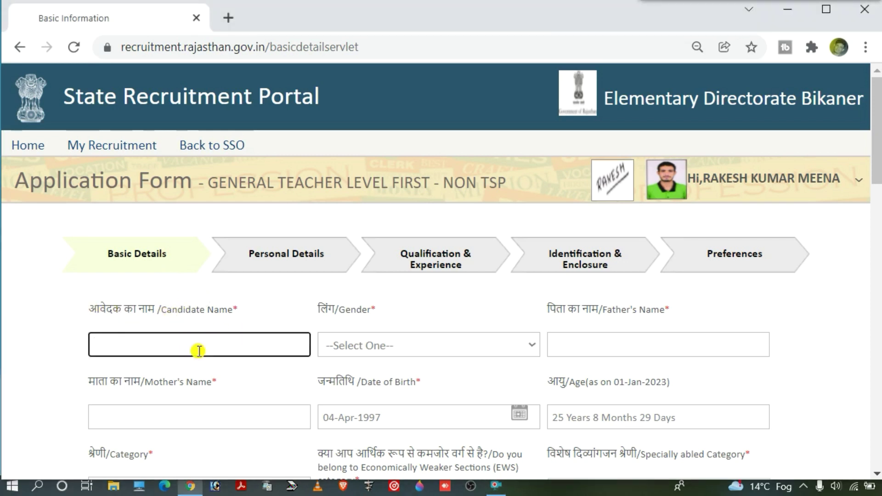
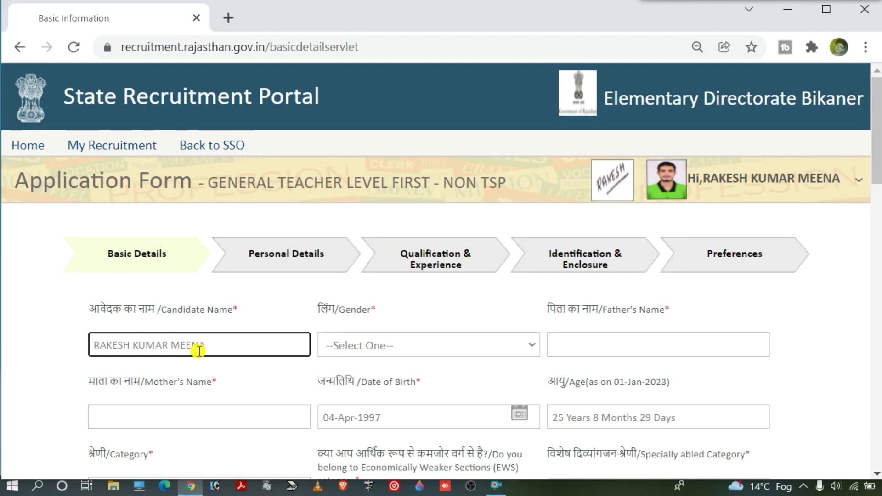
pyautogui.click(356, 348)
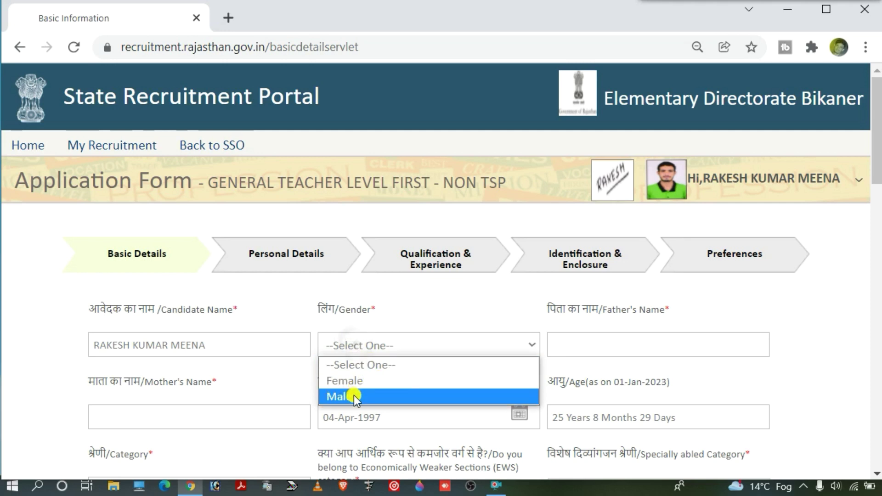
pyautogui.click(386, 397)
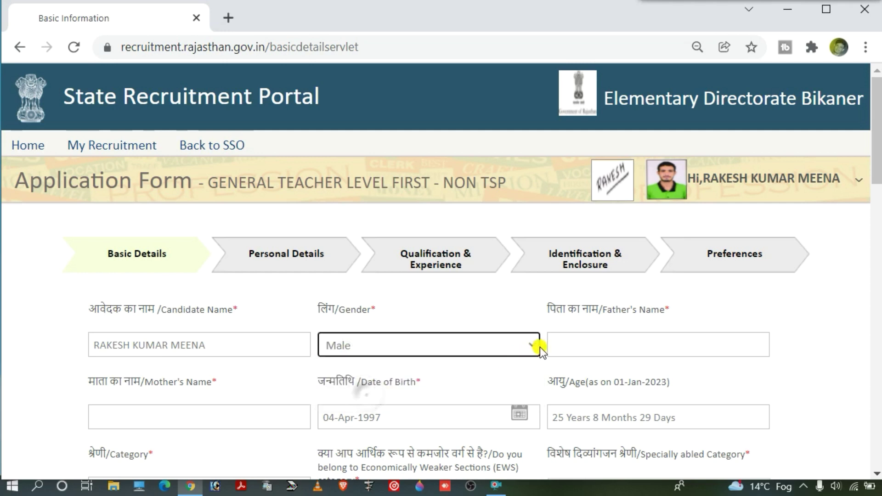
# Step: Fill in the father's name and the mother's name
pyautogui.click(560, 343)
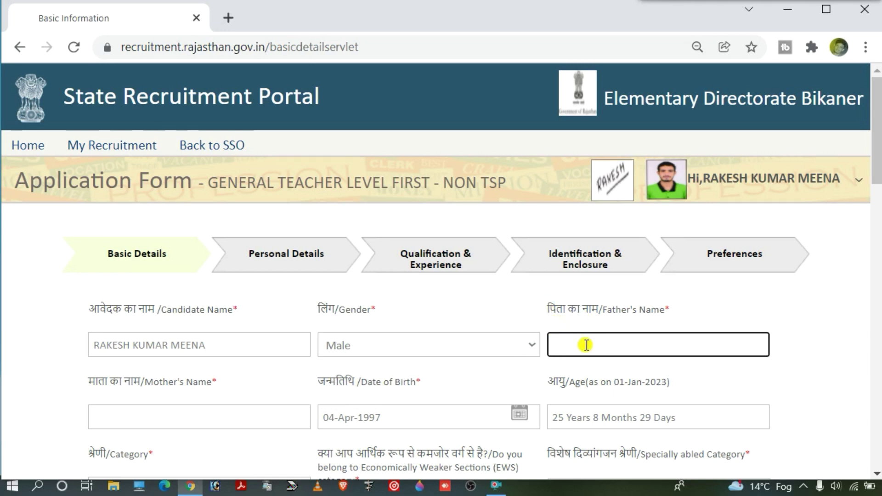
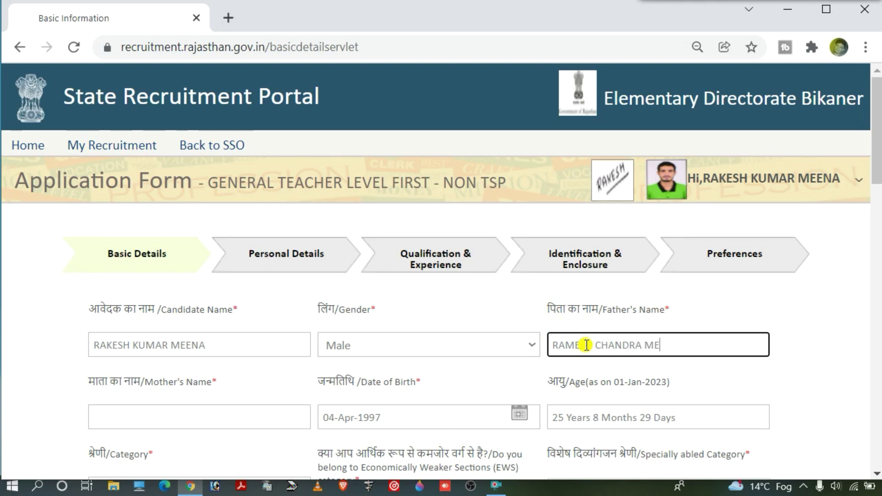
pyautogui.scroll(-2, 587, 344)
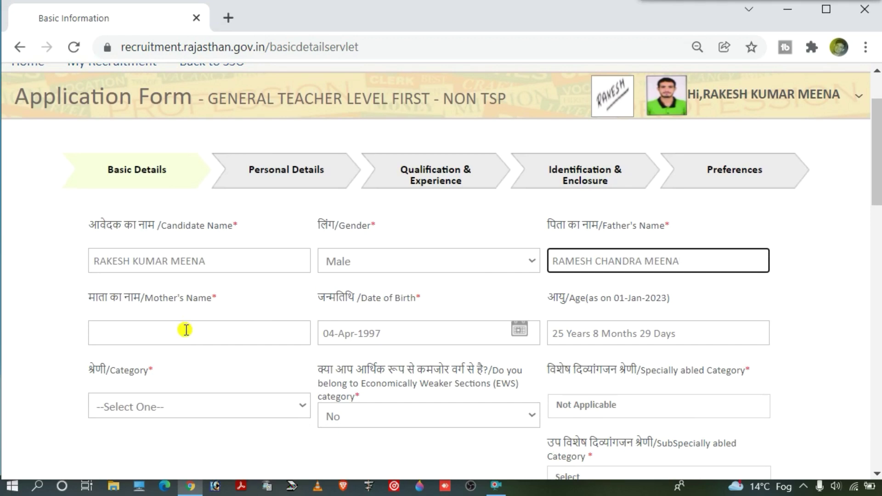
pyautogui.press('Tab')
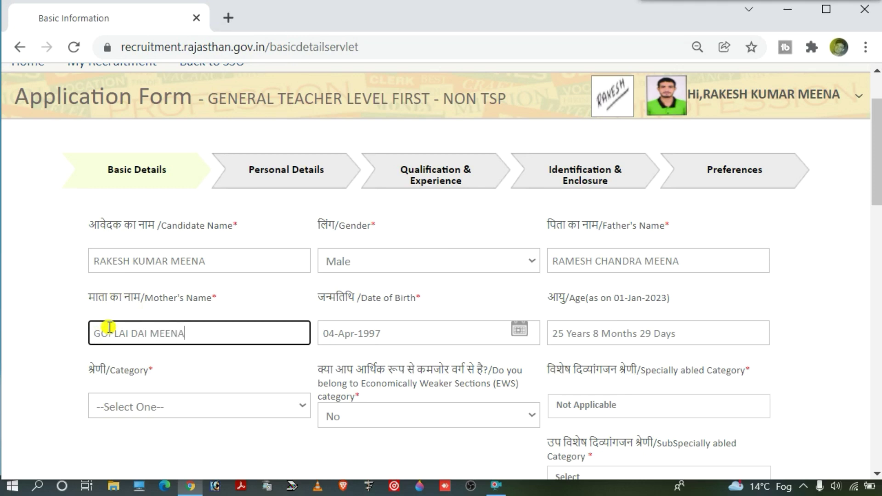
pyautogui.click(139, 331)
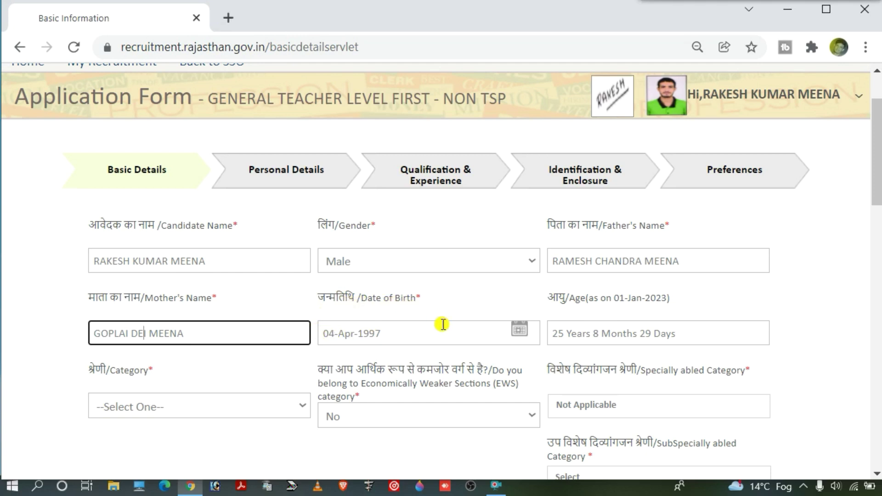
pyautogui.click(520, 331)
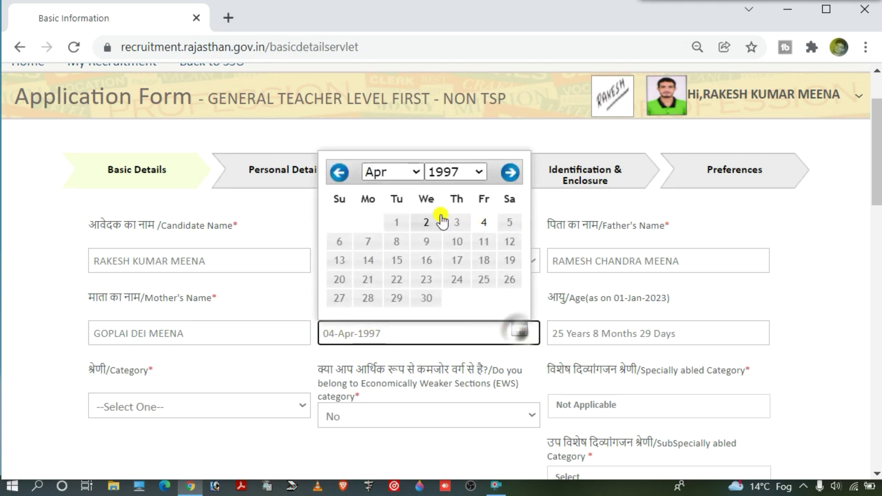
pyautogui.click(478, 173)
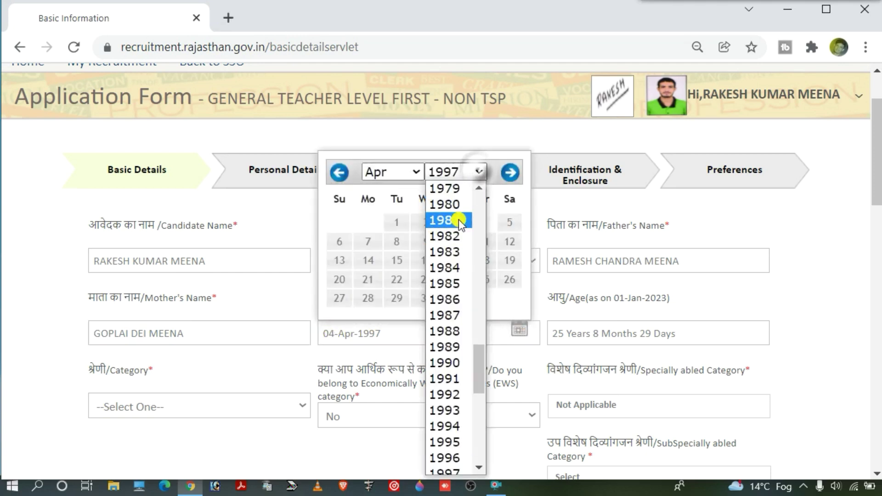
pyautogui.scroll(-4, 455, 336)
pyautogui.click(445, 291)
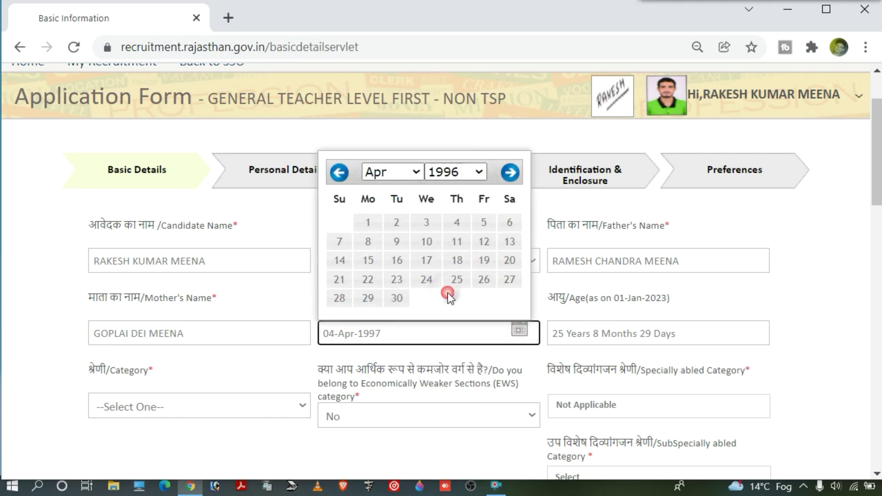
pyautogui.click(427, 243)
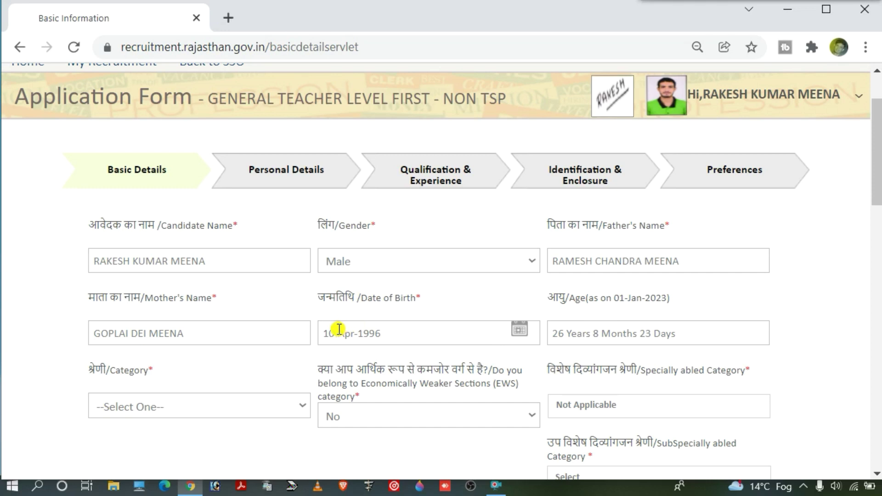
pyautogui.moveTo(642, 298); pyautogui.dragTo(673, 295)
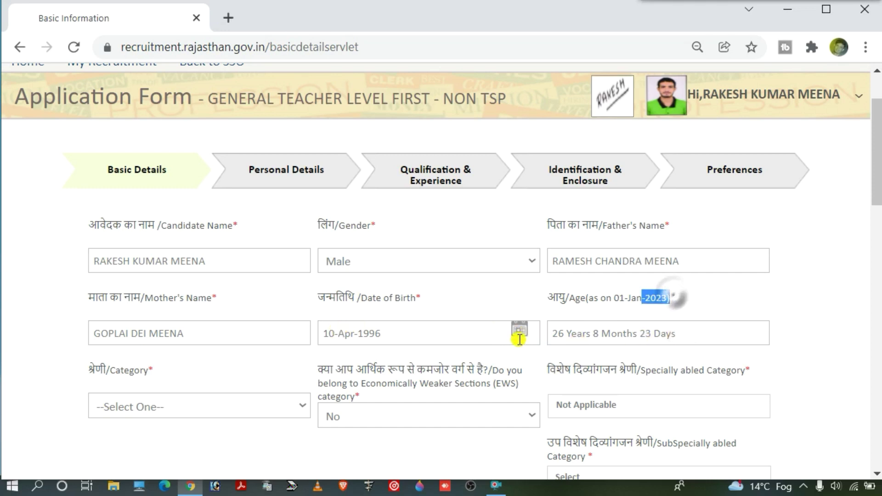
pyautogui.moveTo(551, 333); pyautogui.dragTo(704, 330)
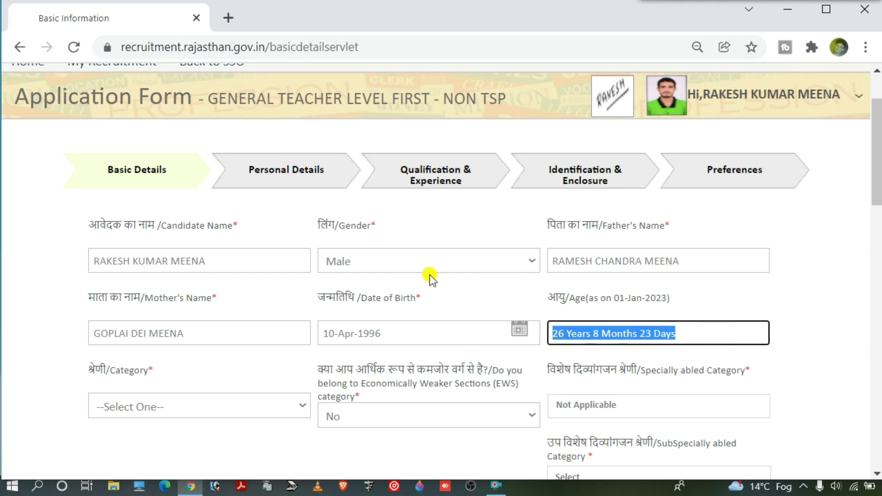
# Step: Set category to S.T and keep Not Applicable as the specially abled category
pyautogui.click(139, 410)
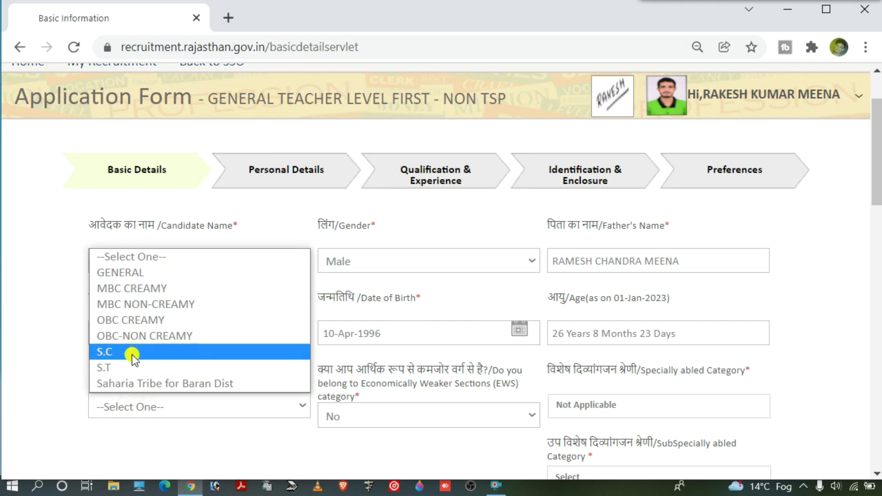
pyautogui.click(112, 368)
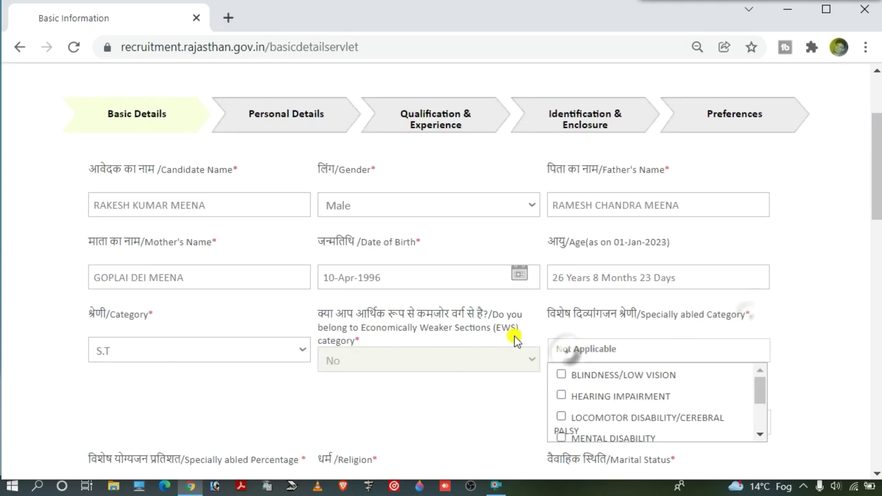
pyautogui.moveTo(636, 317); pyautogui.dragTo(740, 314)
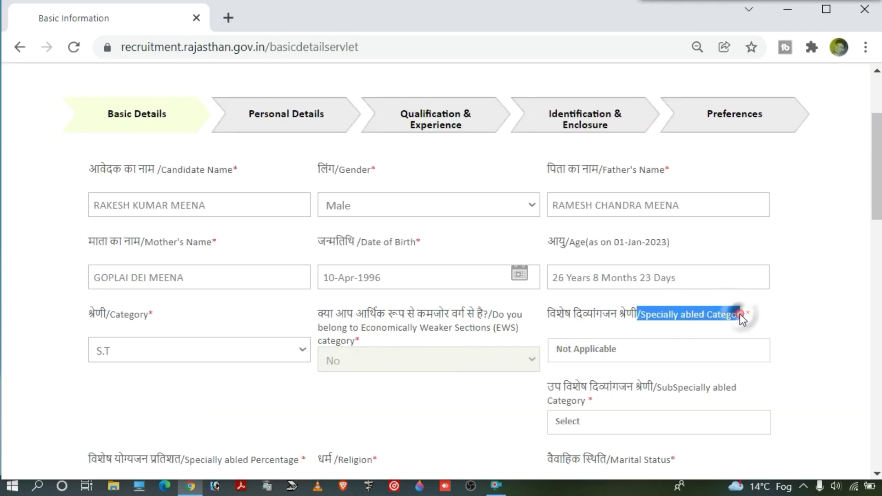
pyautogui.click(740, 314)
pyautogui.click(619, 351)
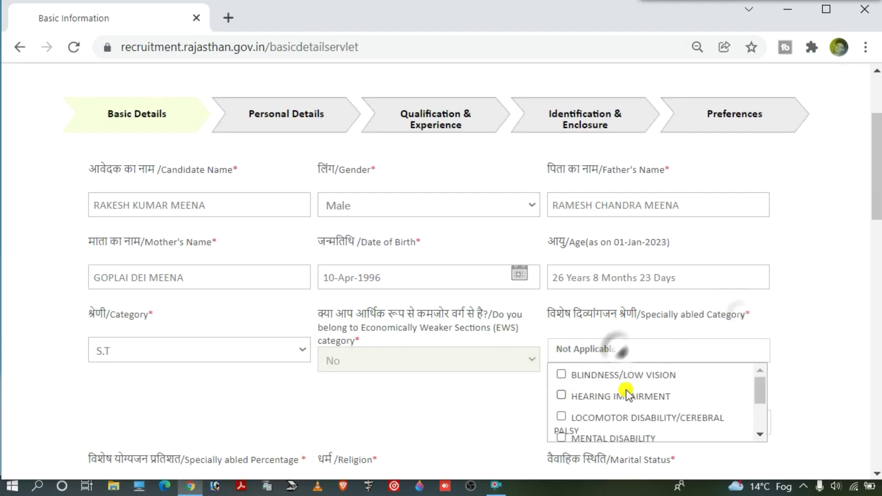
pyautogui.scroll(-2, 596, 385)
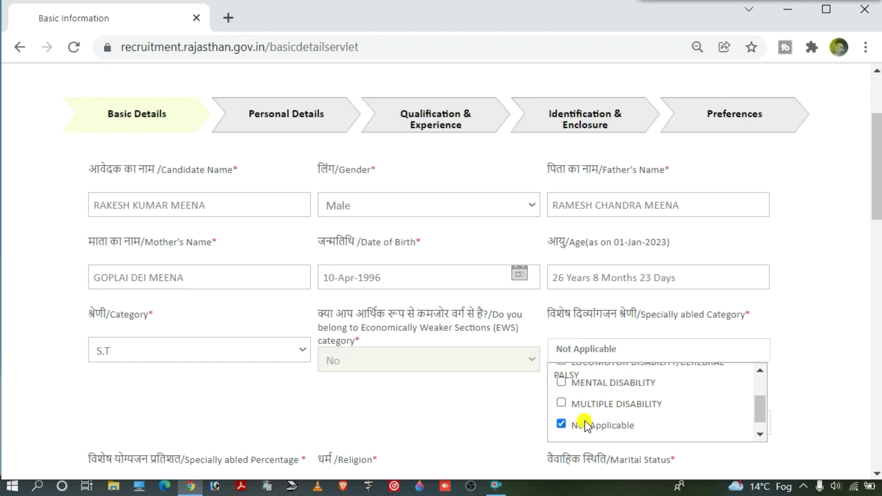
pyautogui.click(563, 423)
pyautogui.click(512, 425)
pyautogui.scroll(-3, 512, 423)
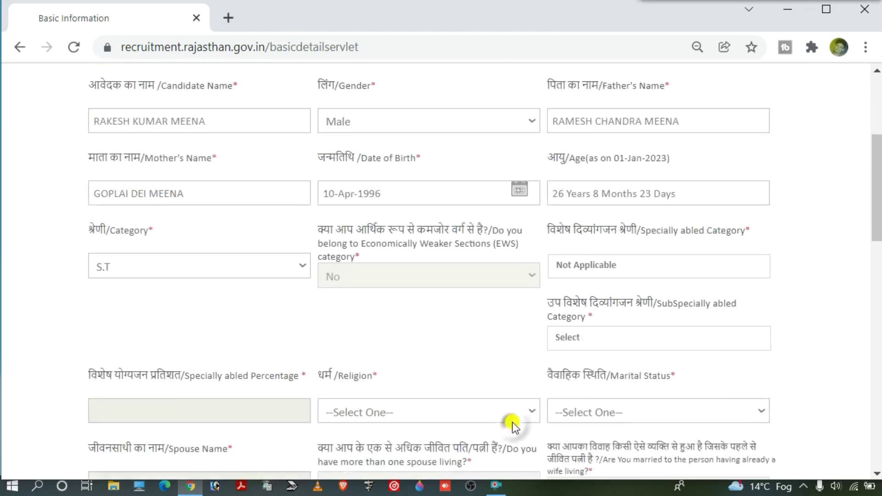
# Step: Set religion to HINDU and marital status to Married
pyautogui.click(379, 384)
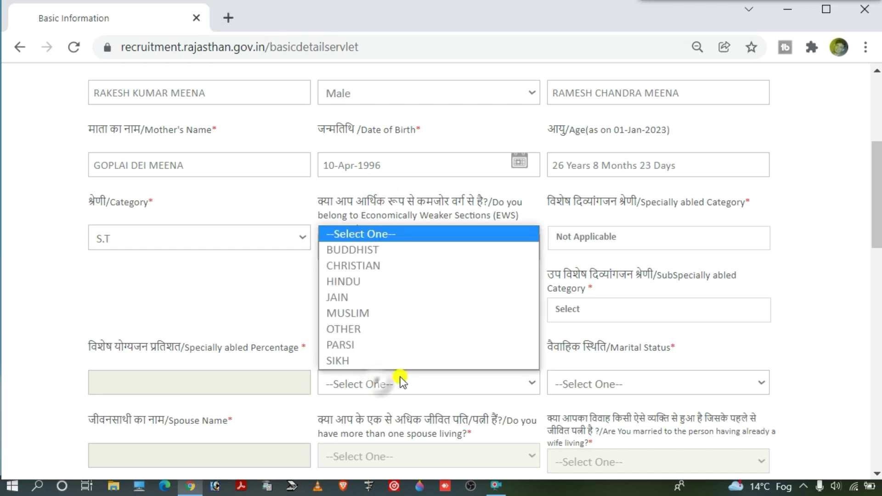
pyautogui.click(377, 281)
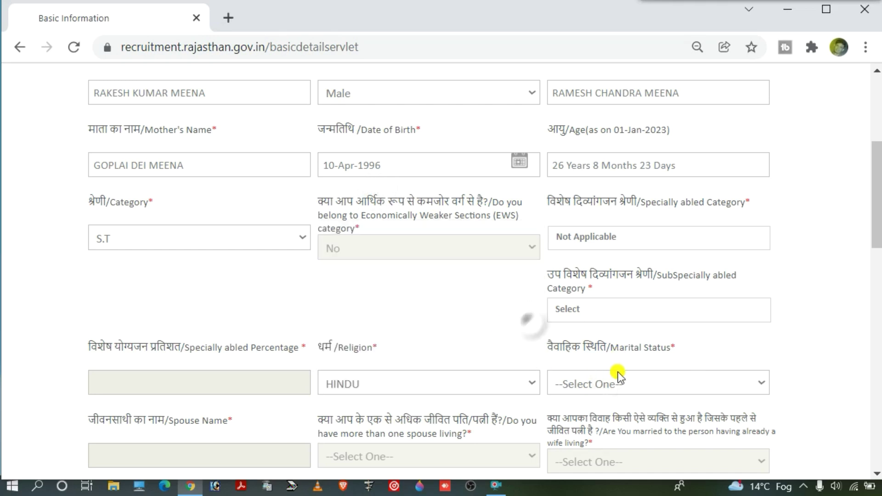
pyautogui.click(601, 384)
pyautogui.click(600, 380)
pyautogui.scroll(-3, 602, 368)
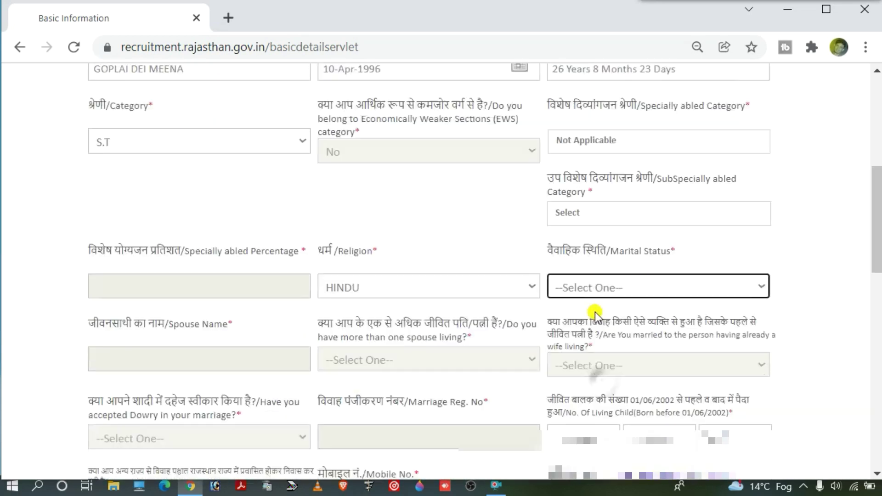
pyautogui.click(617, 252)
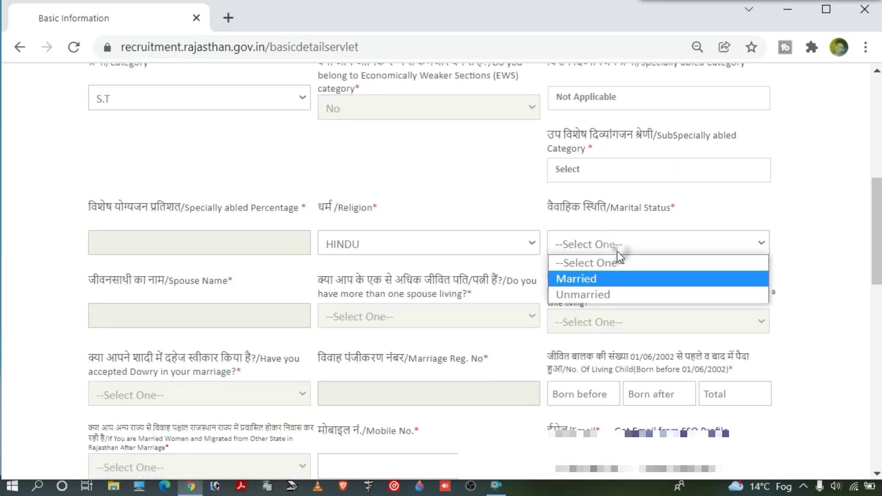
pyautogui.click(613, 278)
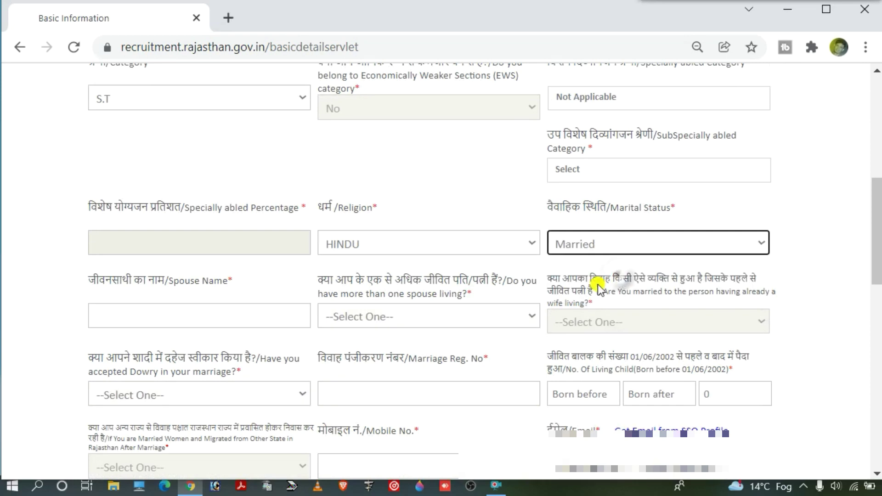
# Step: Answer No to both the more-than-one-spouse and dowry questions
pyautogui.click(146, 317)
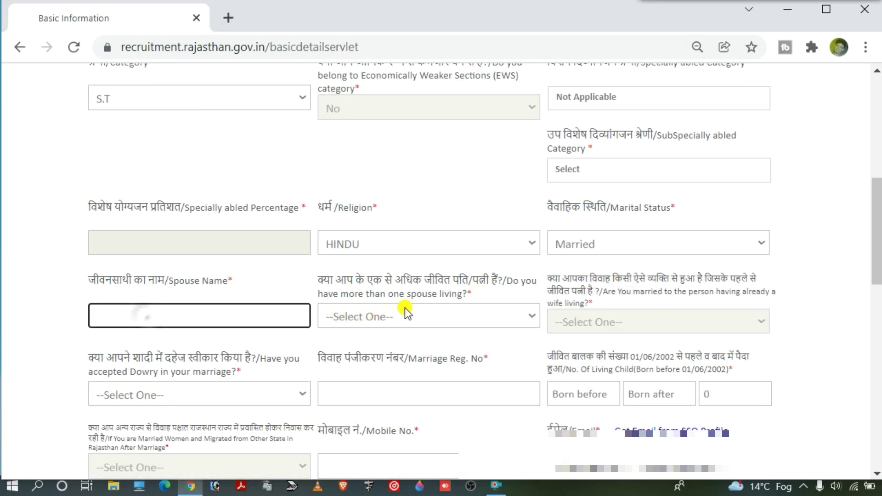
pyautogui.click(373, 315)
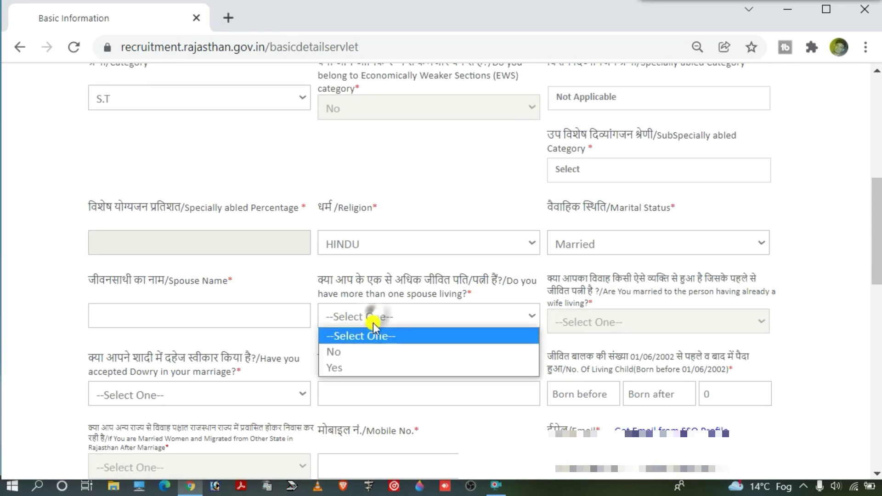
pyautogui.click(487, 313)
pyautogui.click(458, 314)
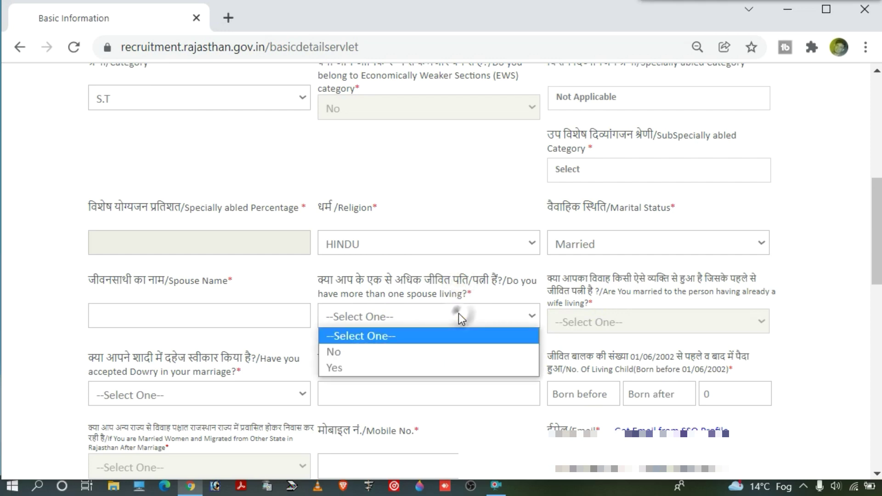
pyautogui.click(382, 353)
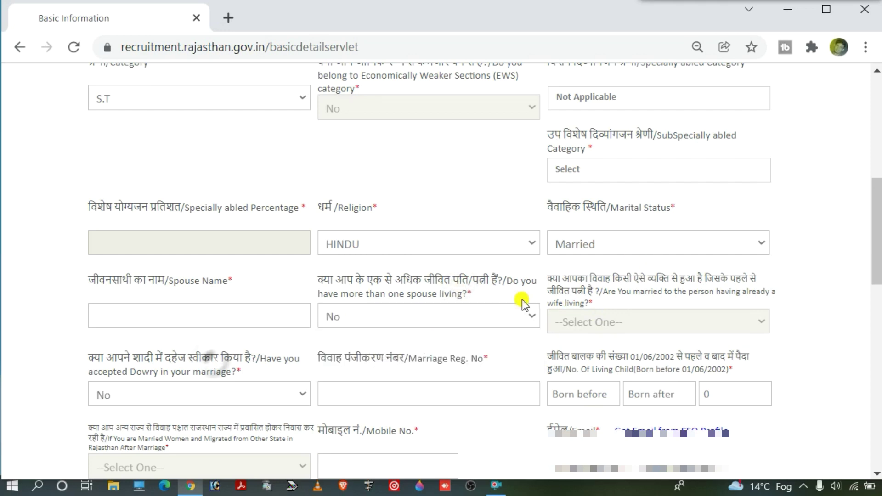
pyautogui.moveTo(90, 361); pyautogui.dragTo(131, 363)
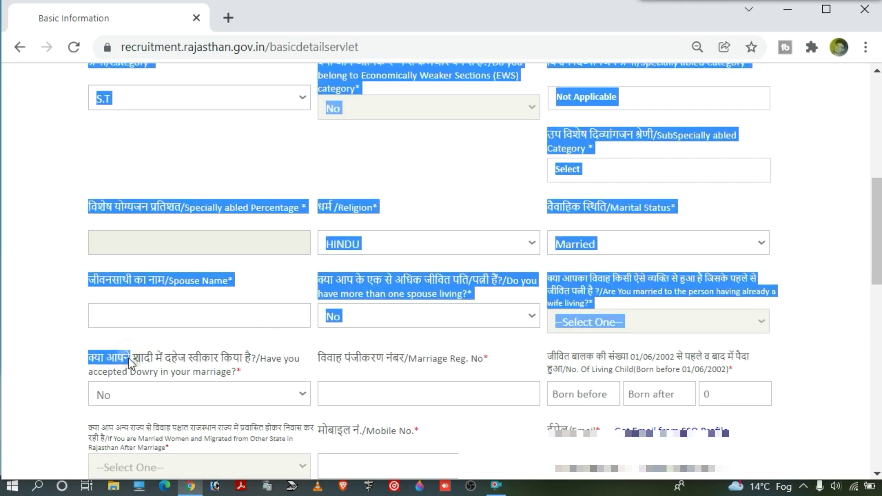
pyautogui.click(216, 361)
pyautogui.click(183, 393)
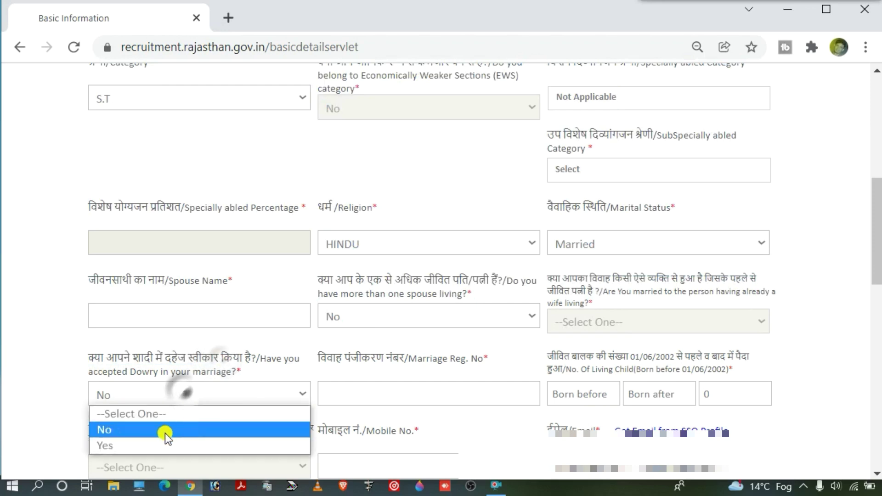
pyautogui.click(164, 432)
# Step: Work in the marriage registration number field
pyautogui.click(321, 358)
pyautogui.moveTo(314, 360); pyautogui.dragTo(384, 360)
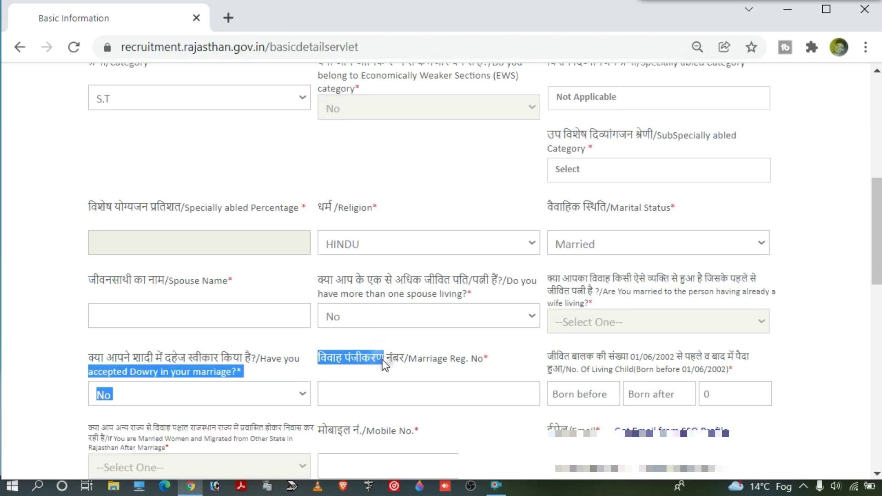
pyautogui.click(400, 388)
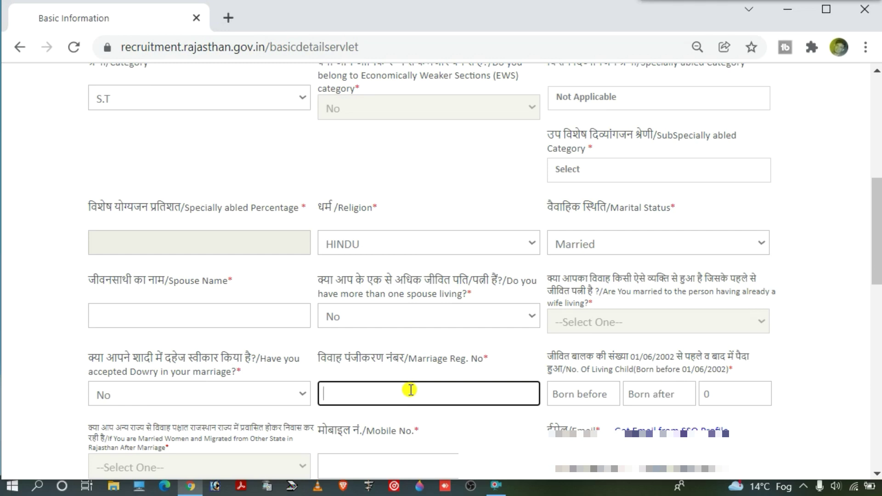
pyautogui.moveTo(545, 355); pyautogui.dragTo(714, 358)
pyautogui.click(713, 357)
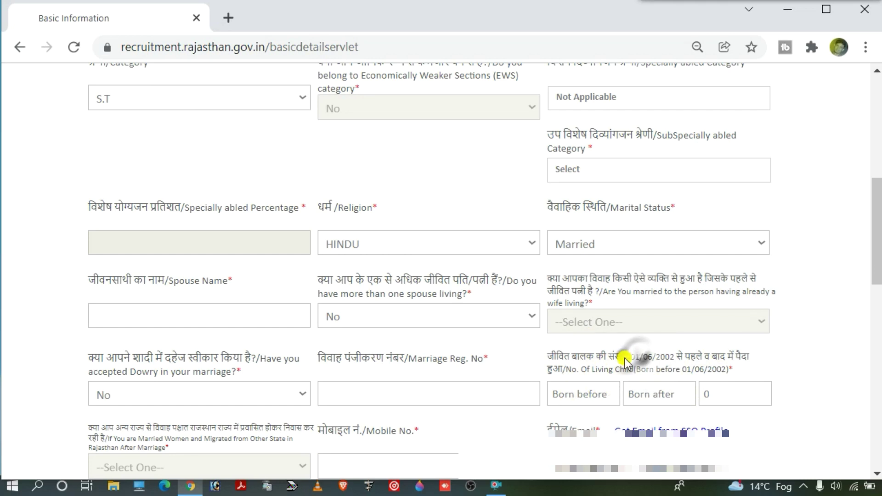
pyautogui.moveTo(629, 357); pyautogui.dragTo(691, 366)
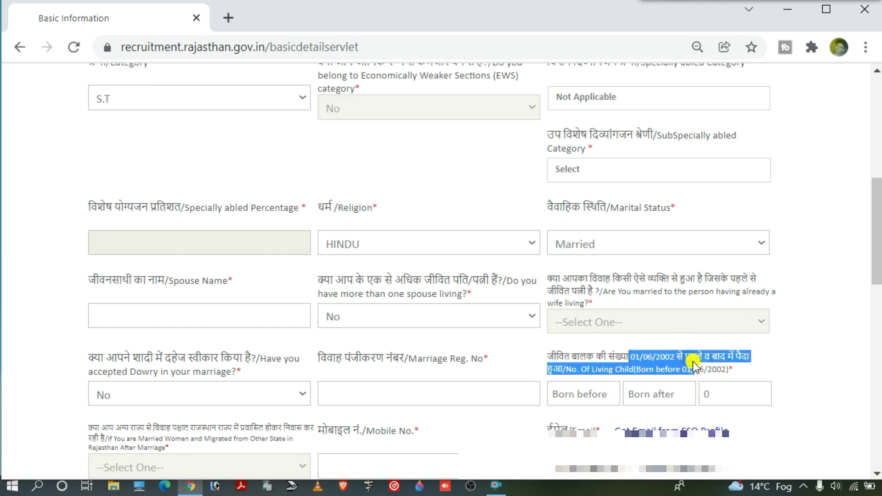
# Step: Enter 2 in the children born after and born before counts, then clear both
pyautogui.click(574, 396)
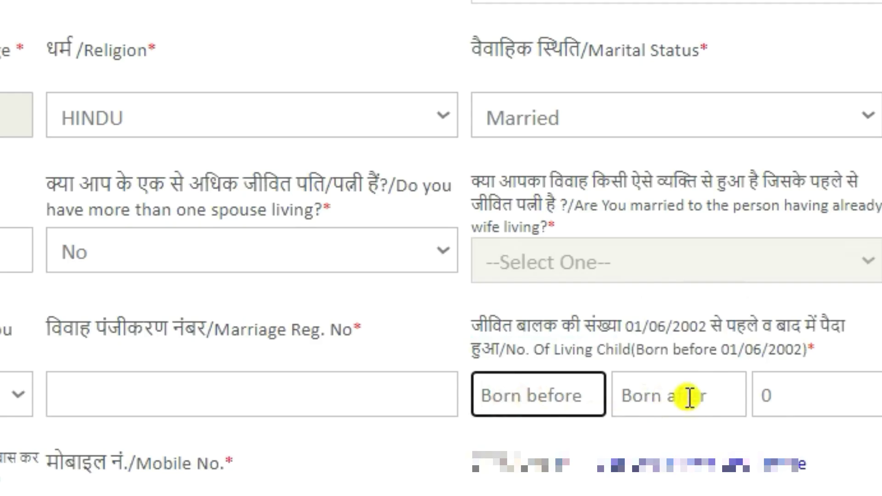
pyautogui.click(643, 392)
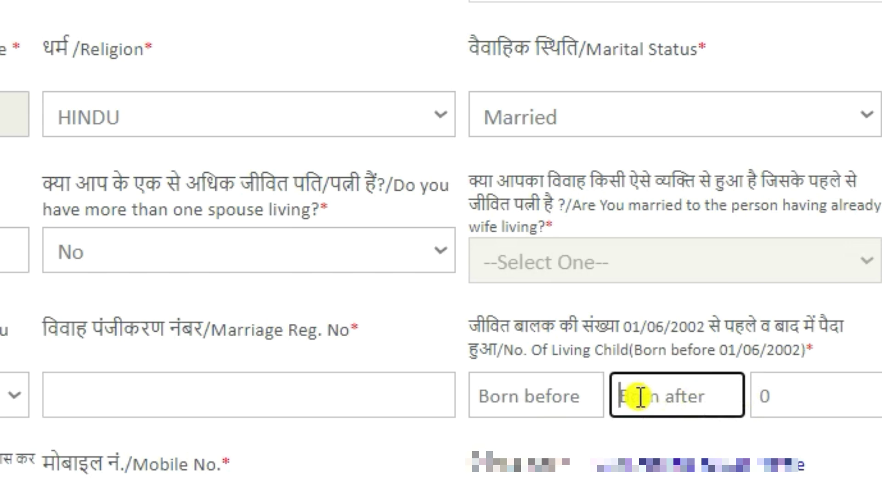
pyautogui.write('2')
pyautogui.moveTo(677, 395); pyautogui.dragTo(579, 383)
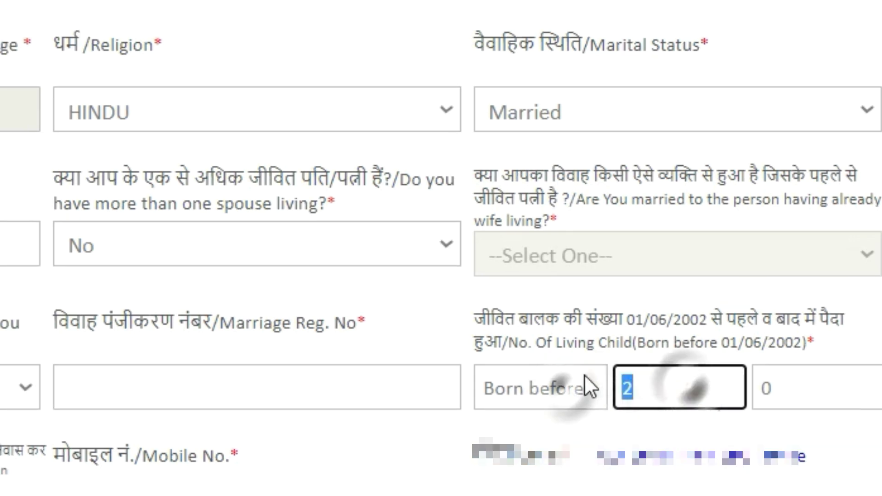
pyautogui.press('BackSpace')
pyautogui.click(532, 392)
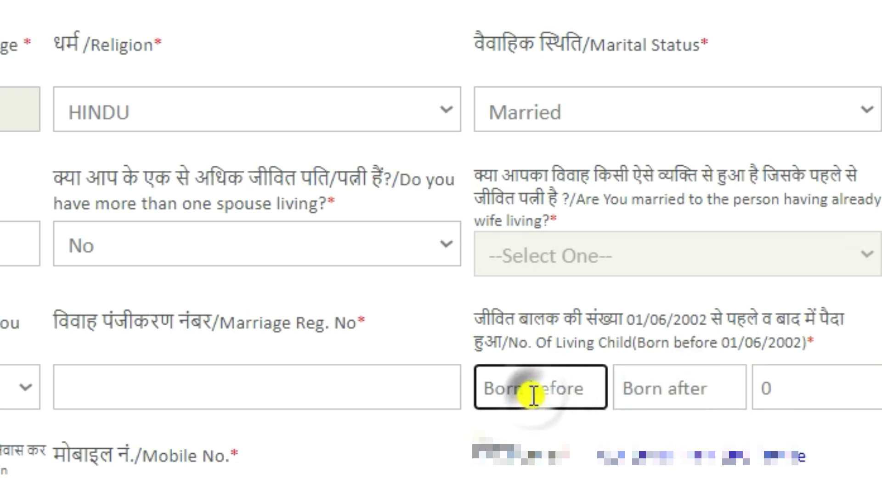
pyautogui.write('2')
pyautogui.press('BackSpace')
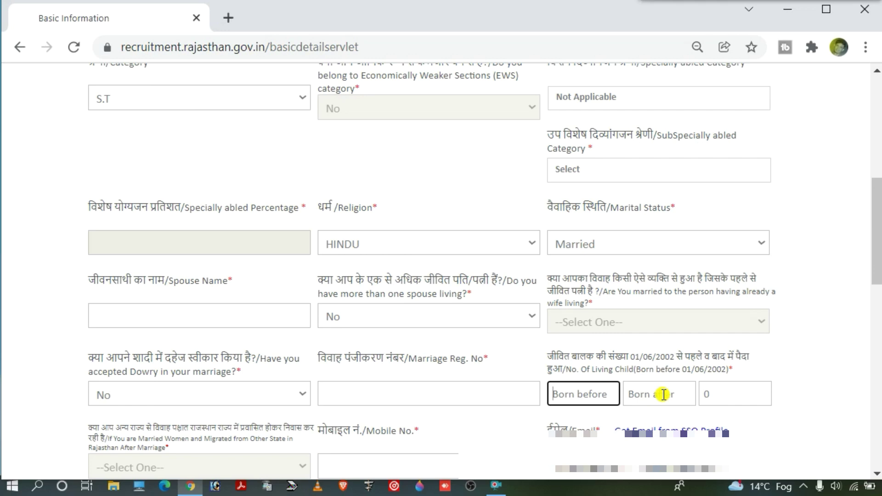
# Step: Switch marital status to Unmarried and enter 0 children born before and after 01/06/2002
pyautogui.click(617, 249)
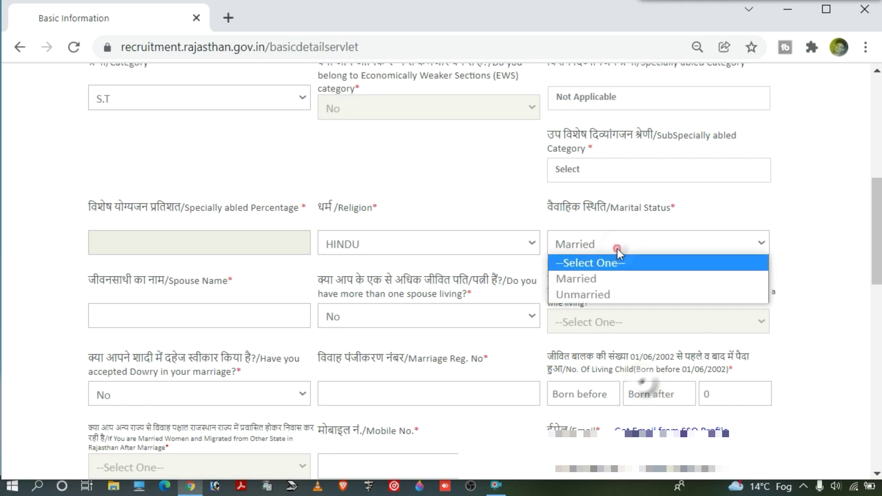
pyautogui.click(615, 294)
pyautogui.click(566, 397)
pyautogui.write('0')
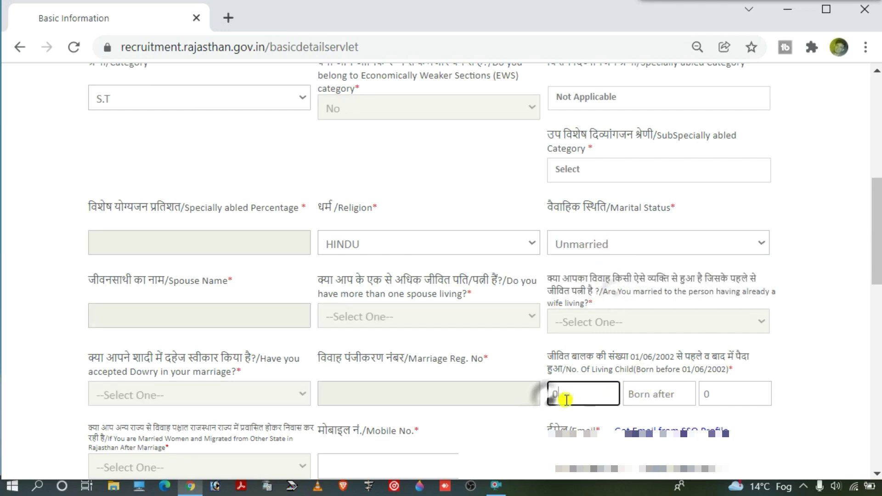
pyautogui.click(657, 396)
pyautogui.write('0')
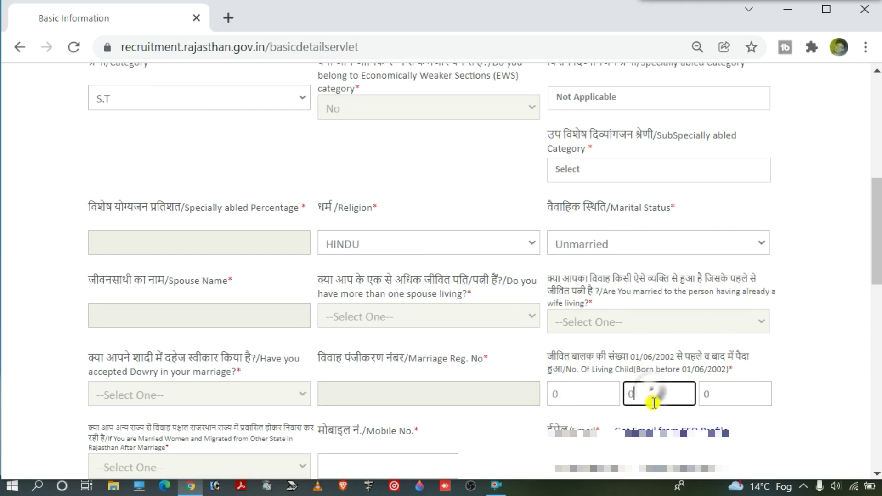
pyautogui.click(714, 396)
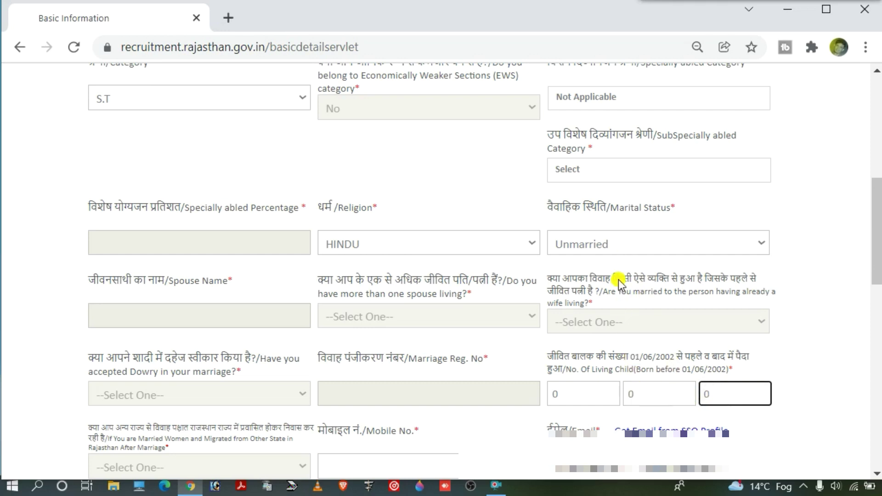
pyautogui.press('Tab')
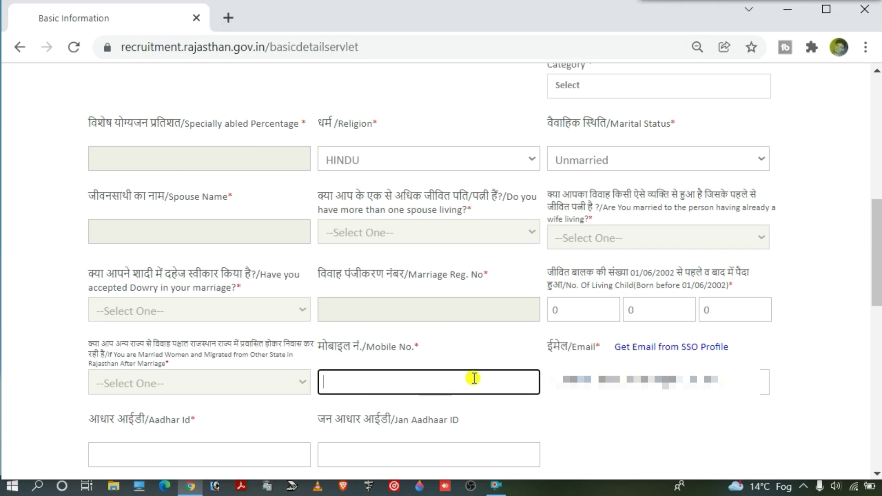
# Step: Set the Scheduled area of Rajasthan answer to No after briefly choosing Yes
pyautogui.scroll(-1, 472, 375)
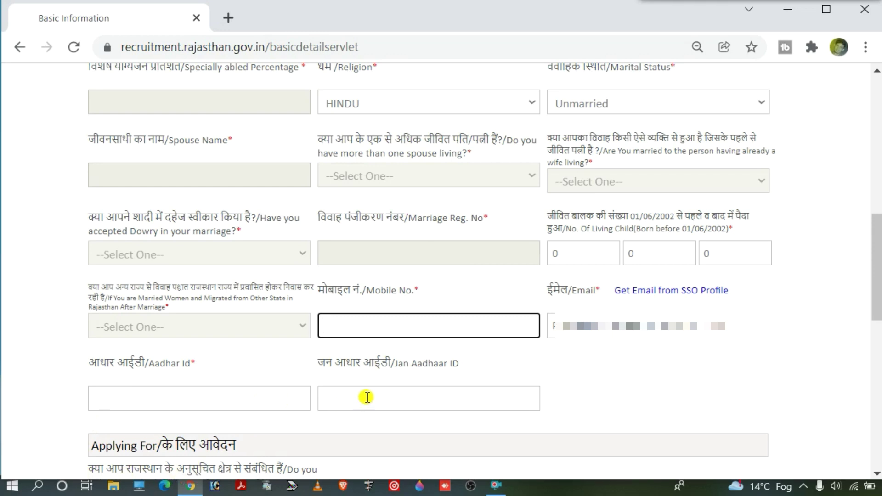
pyautogui.scroll(-6, 367, 397)
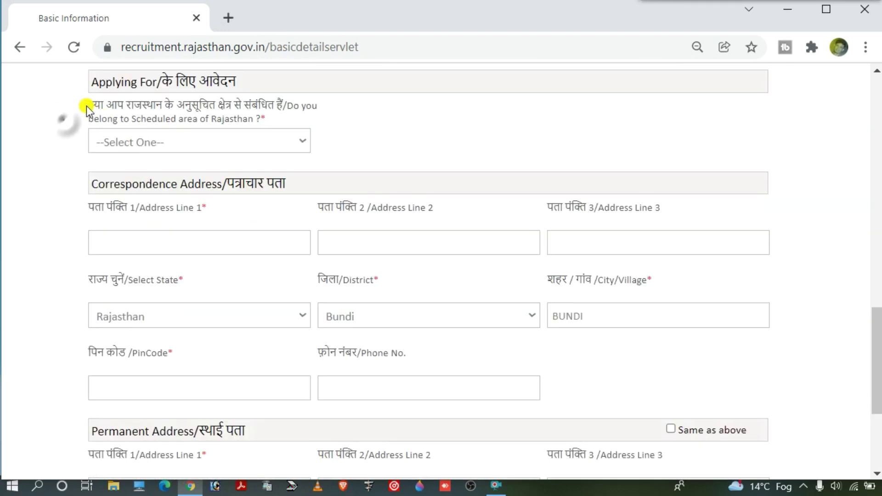
pyautogui.moveTo(86, 106); pyautogui.dragTo(275, 108)
pyautogui.click(275, 108)
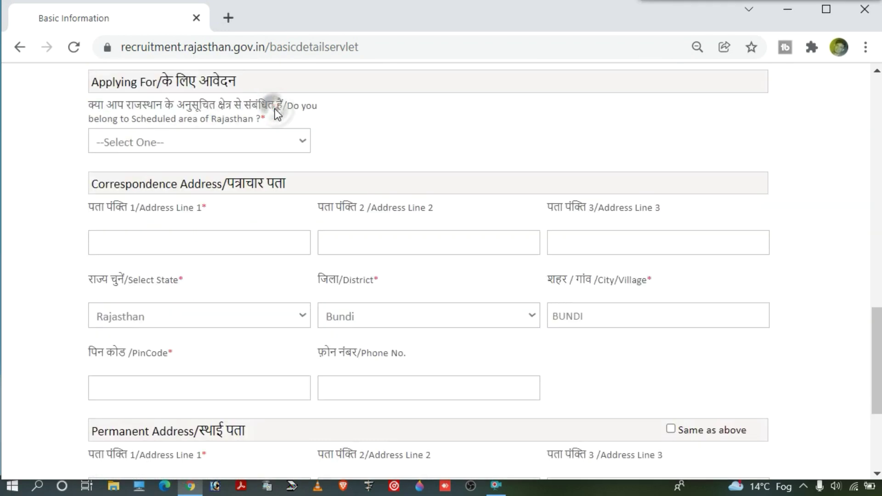
pyautogui.click(238, 139)
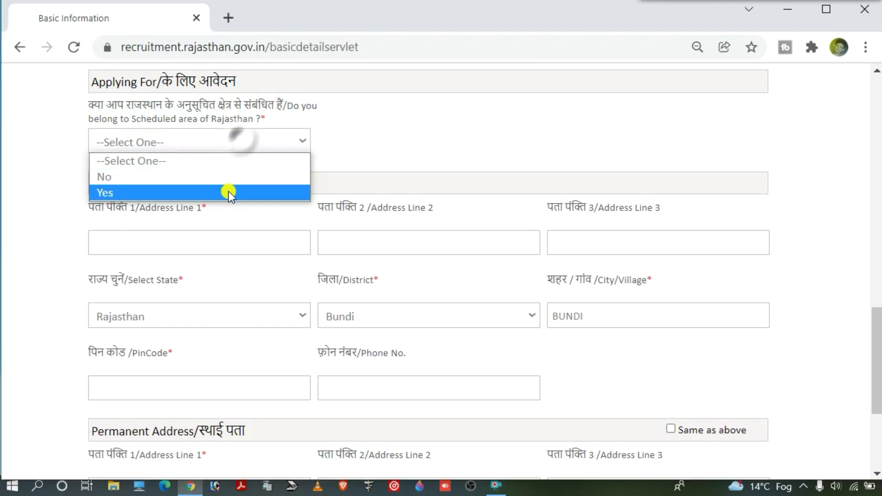
pyautogui.click(228, 191)
pyautogui.click(239, 142)
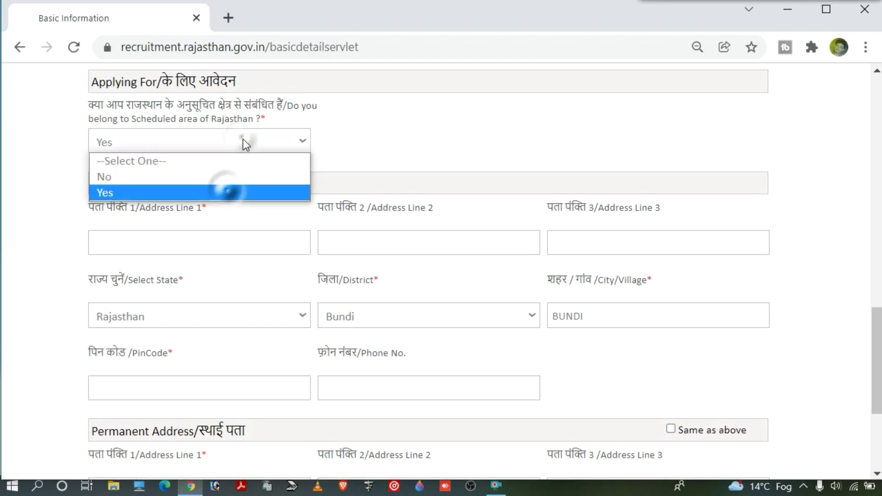
pyautogui.click(163, 177)
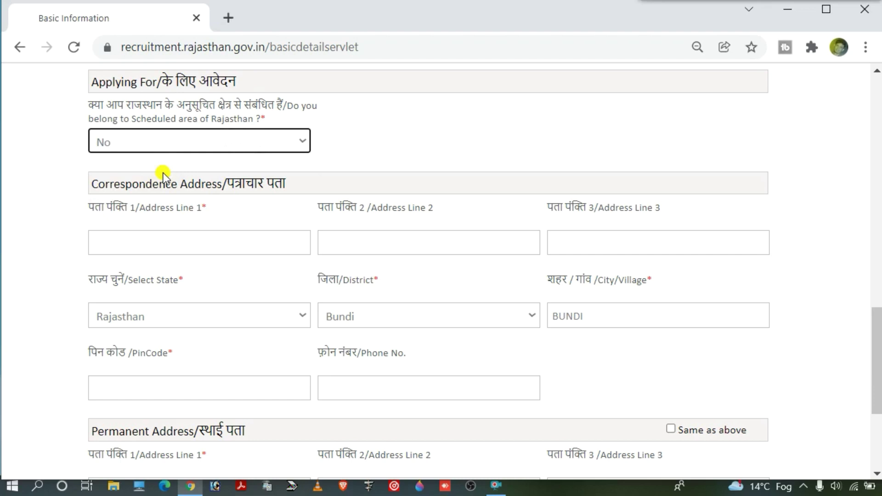
# Step: Enter the correspondence address lines 1 to 3
pyautogui.moveTo(93, 180); pyautogui.dragTo(244, 181)
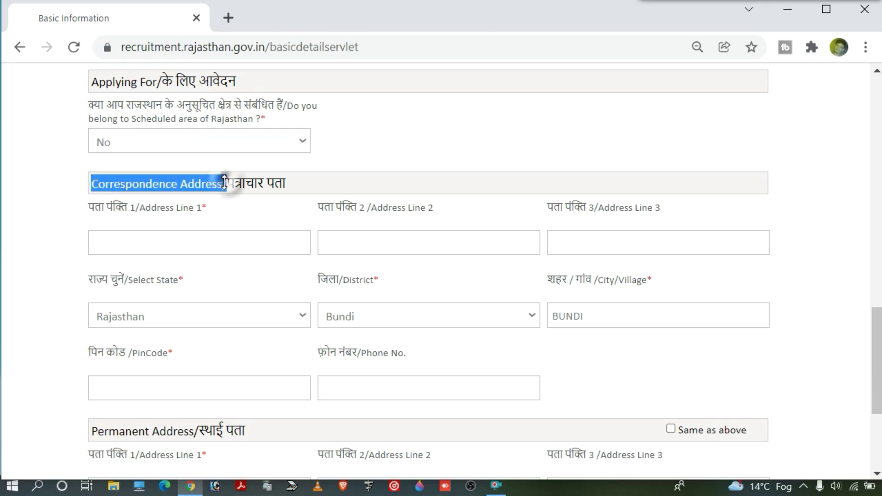
pyautogui.click(118, 429)
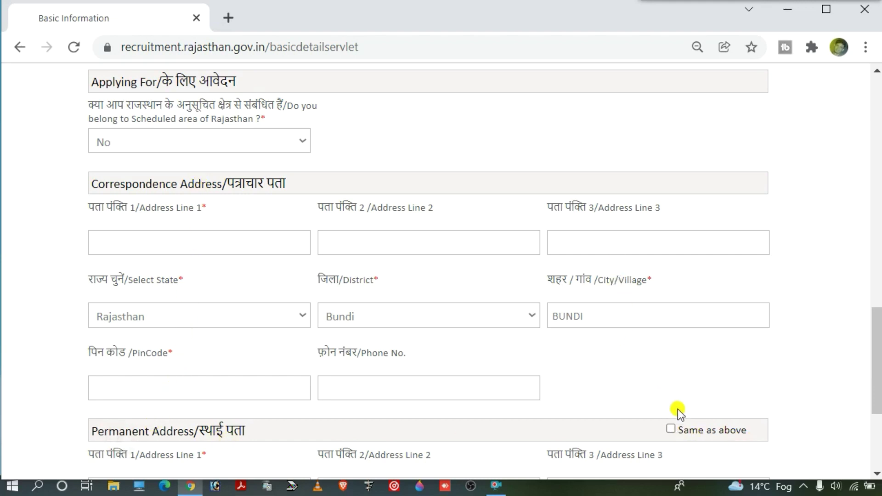
pyautogui.click(133, 233)
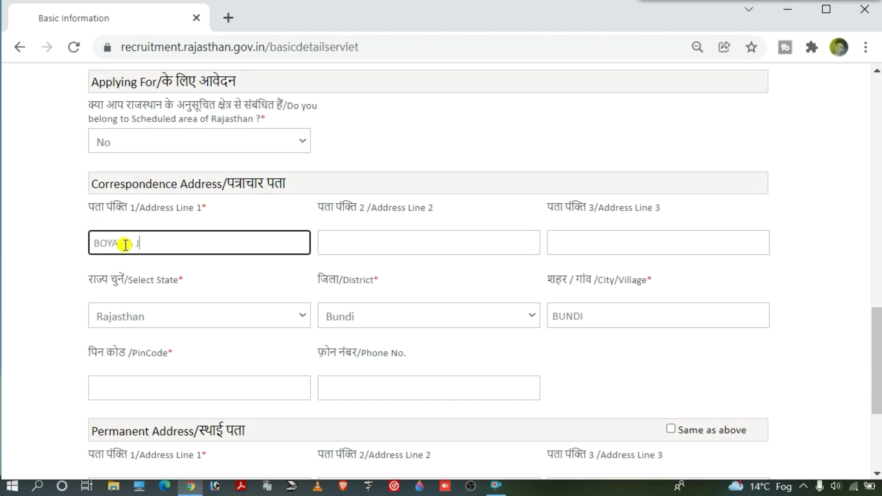
pyautogui.click(353, 248)
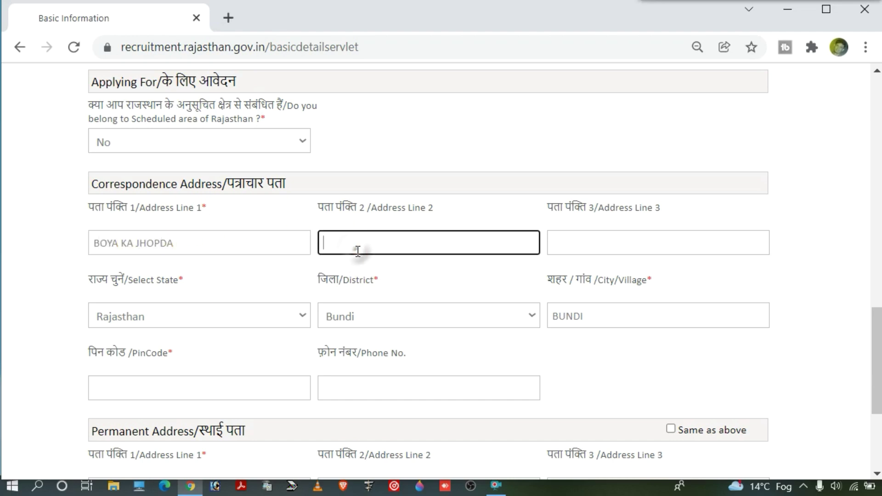
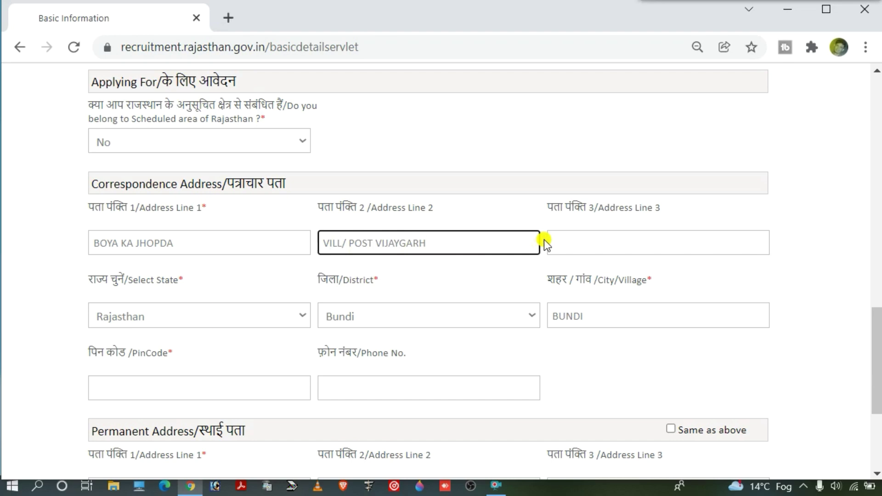
pyautogui.click(547, 240)
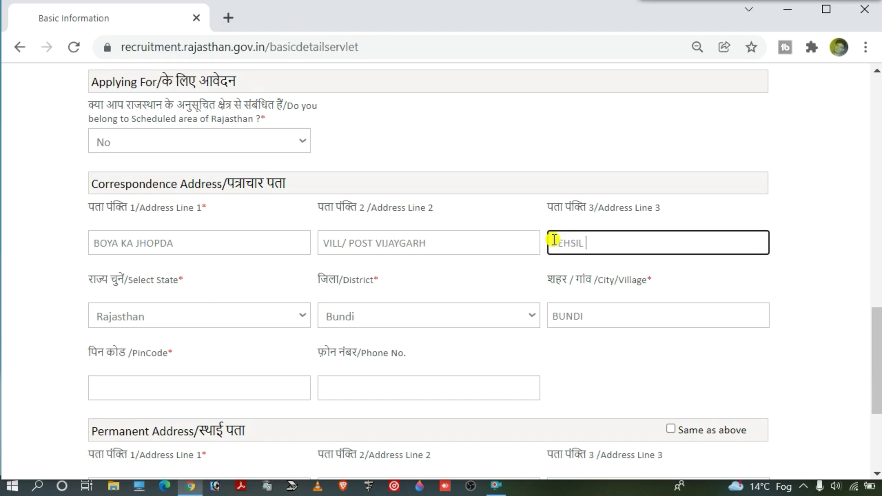
# Step: Keep state Rajasthan and choose district Bundi
pyautogui.click(274, 315)
pyautogui.click(236, 259)
pyautogui.click(361, 310)
pyautogui.press('b')
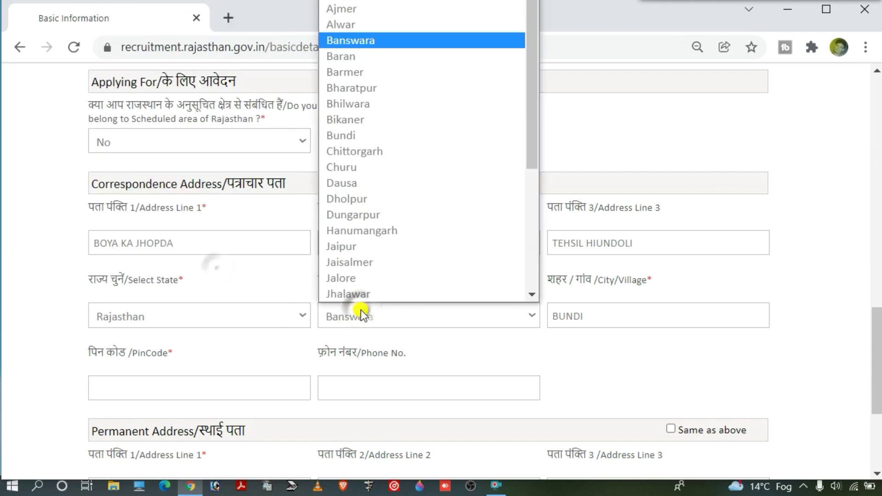
pyautogui.press('u')
pyautogui.press('Return')
# Step: Enter the city and PIN code, and tick Same as above for the permanent address
pyautogui.click(660, 313)
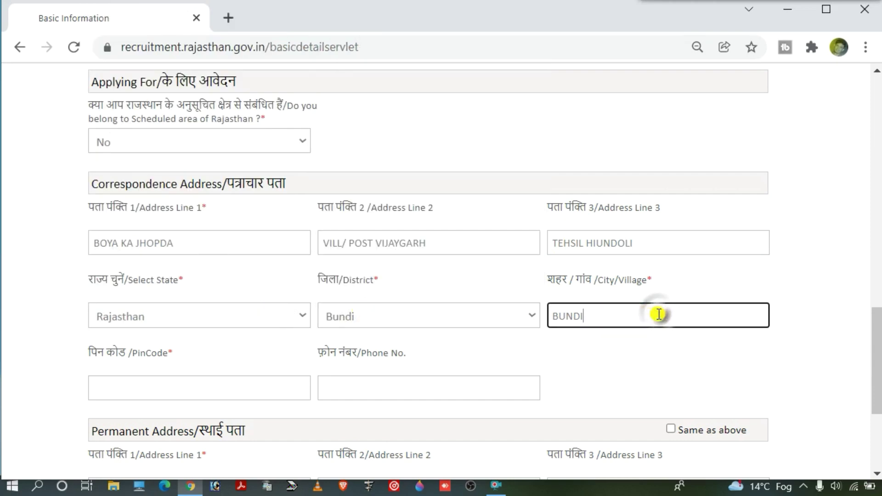
pyautogui.moveTo(636, 311); pyautogui.dragTo(517, 313)
pyautogui.write('VIJAYGARH')
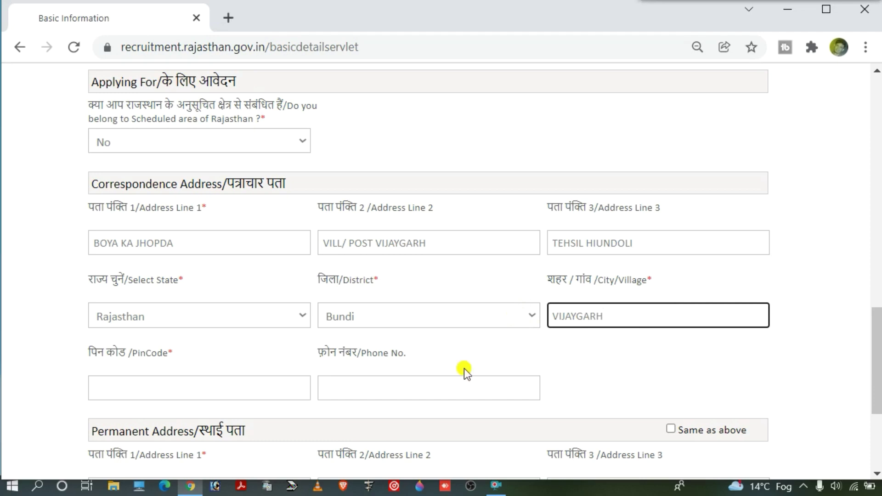
pyautogui.click(266, 390)
pyautogui.write('323025')
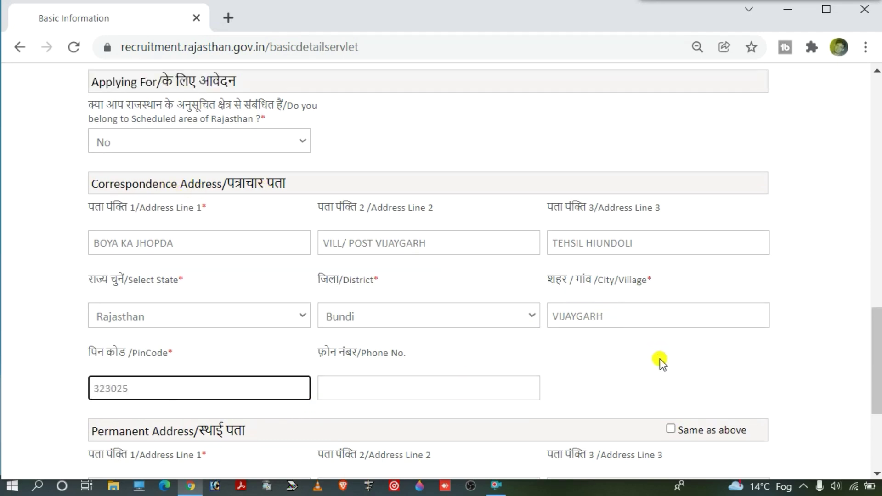
pyautogui.click(671, 430)
pyautogui.scroll(-5, 437, 380)
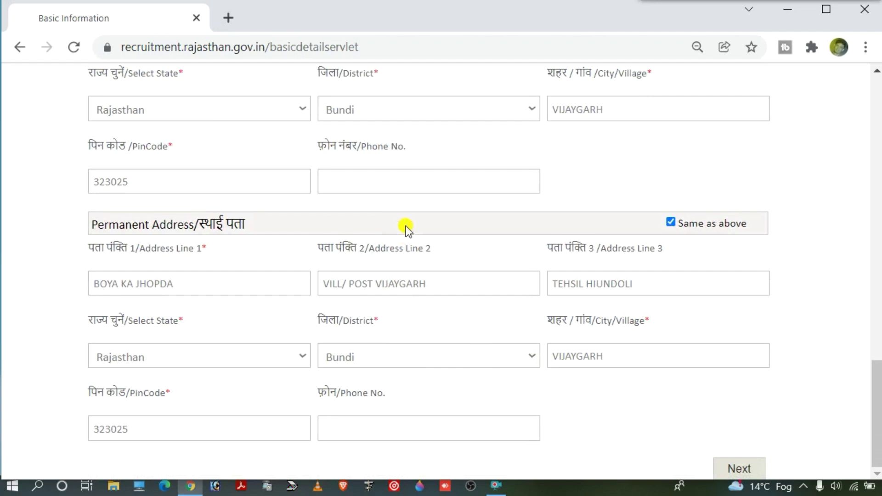
# Step: Submit Basic Details and confirm the mobile number and email as correct
pyautogui.click(754, 468)
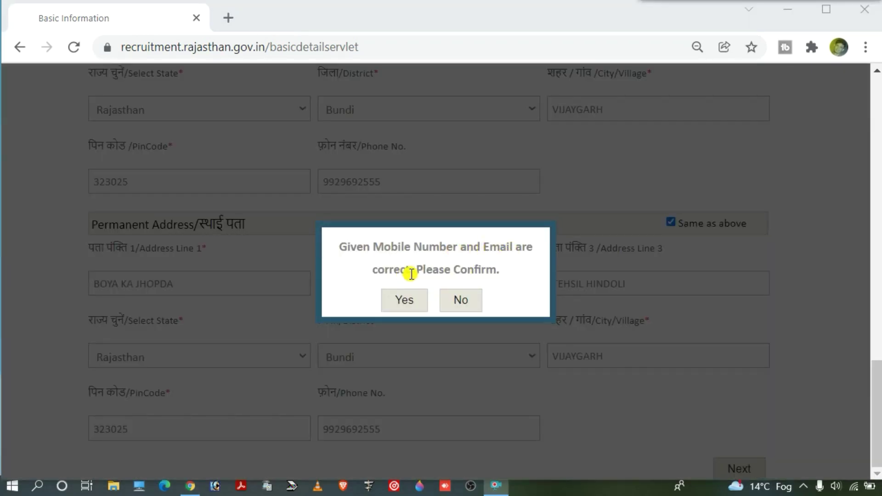
pyautogui.click(406, 300)
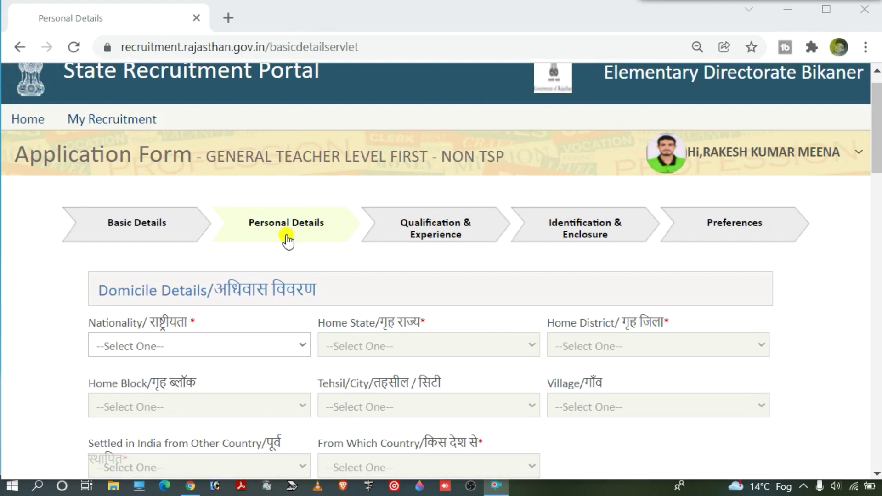
# Step: Set nationality to Indian, home state to Rajasthan and home district to Bundi
pyautogui.click(213, 346)
pyautogui.click(189, 381)
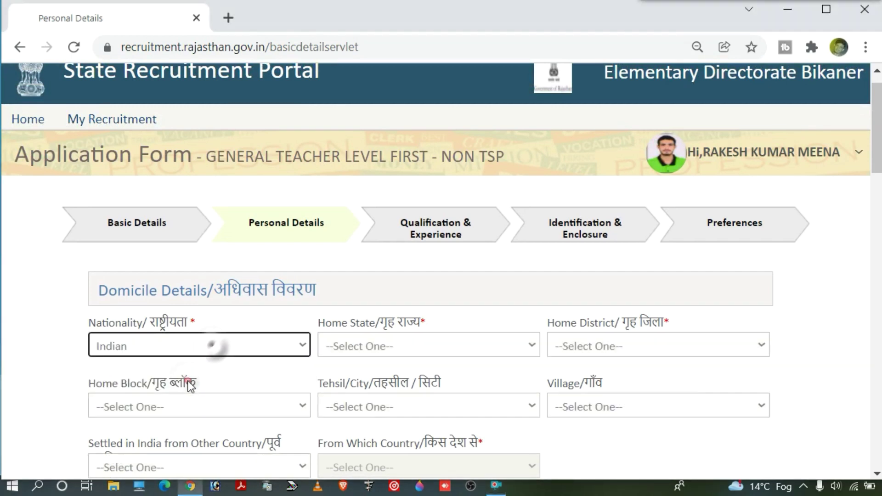
pyautogui.click(422, 345)
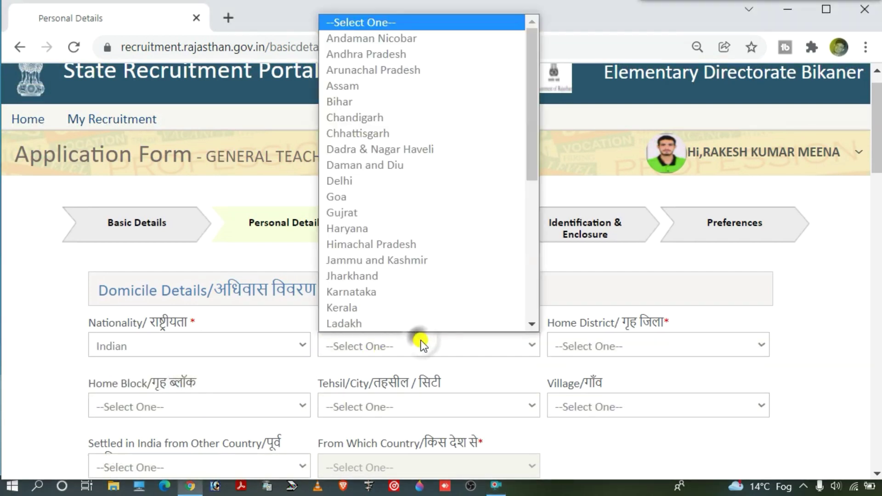
pyautogui.press('r')
pyautogui.press('Return')
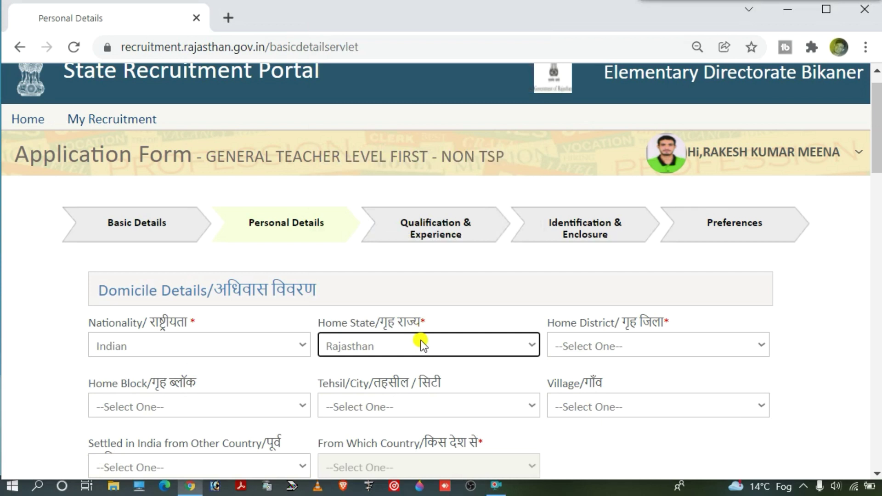
pyautogui.click(592, 354)
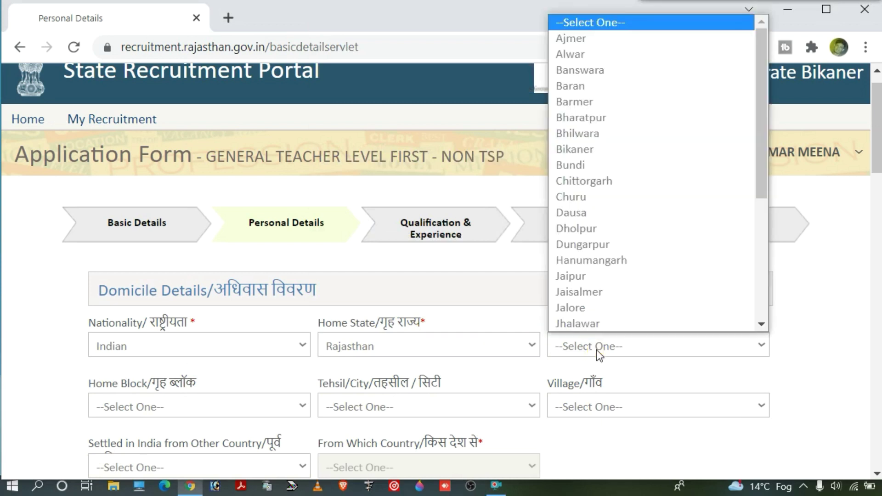
pyautogui.click(596, 349)
pyautogui.click(600, 346)
pyautogui.press('b')
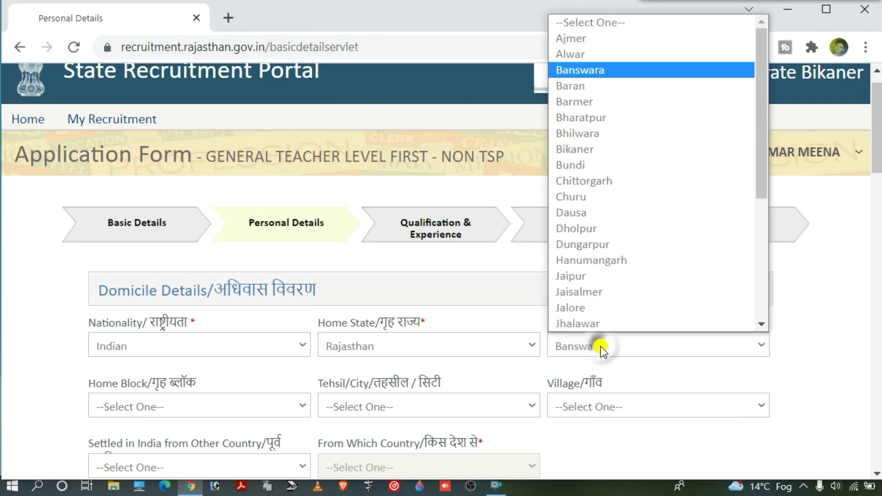
pyautogui.press('u')
pyautogui.press('Return')
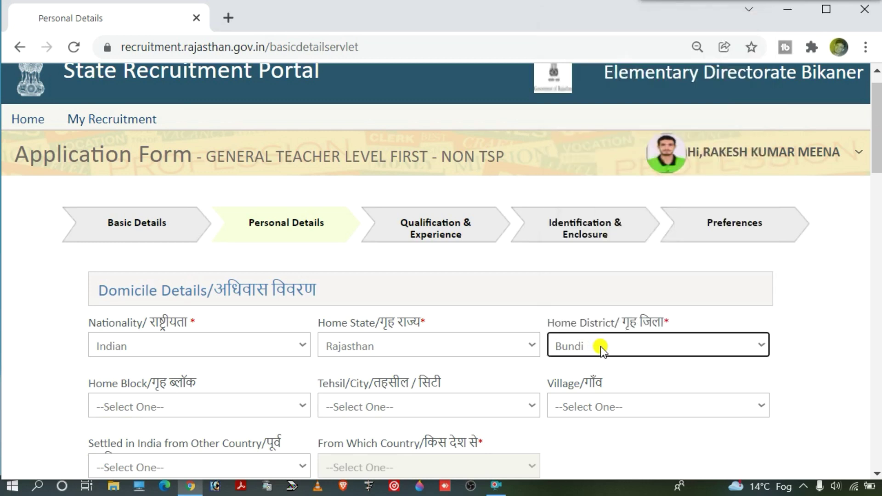
# Step: Set home block and tehsil to Hindoli and home village to Vijaigarh
pyautogui.press('Tab')
pyautogui.click(172, 406)
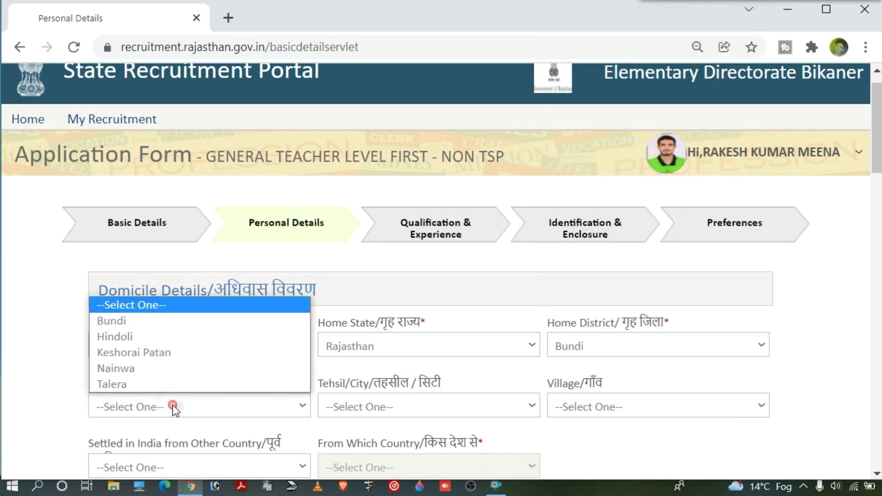
pyautogui.click(167, 340)
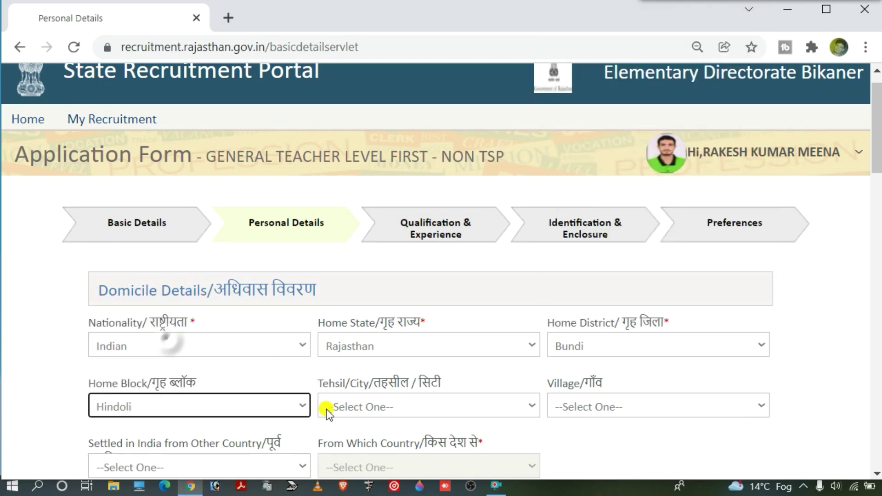
pyautogui.click(348, 409)
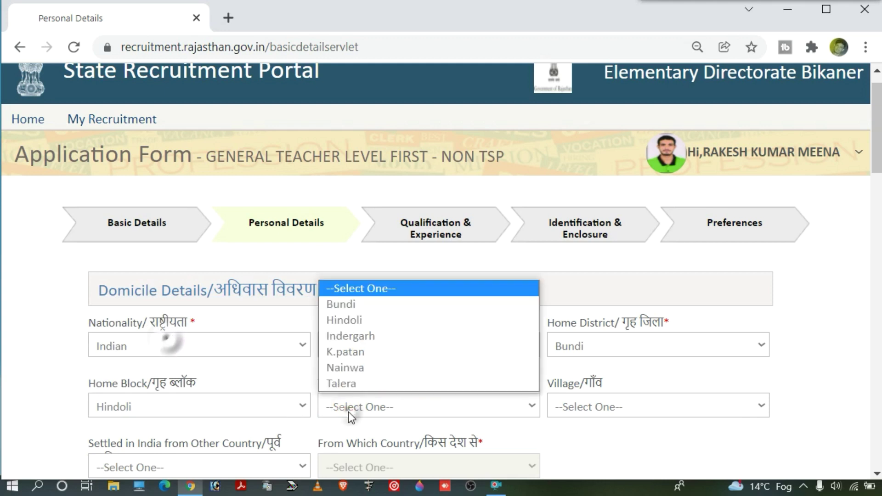
pyautogui.click(358, 325)
pyautogui.scroll(-1, 565, 373)
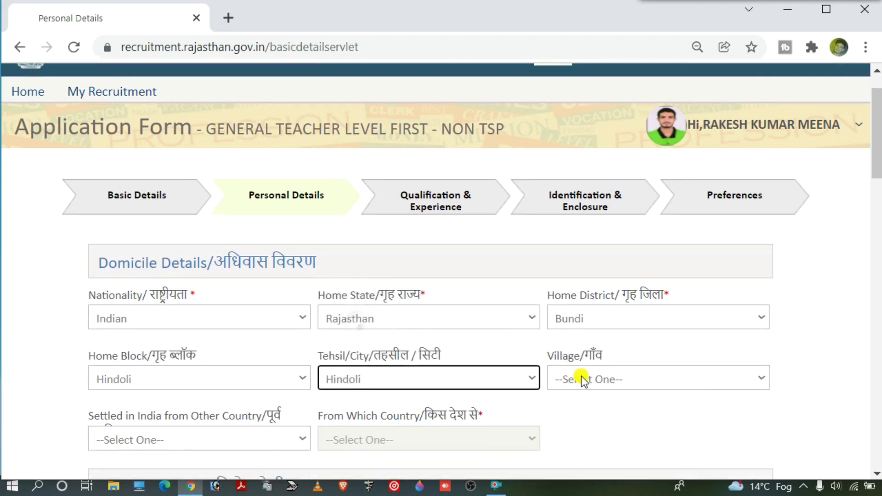
pyautogui.click(591, 381)
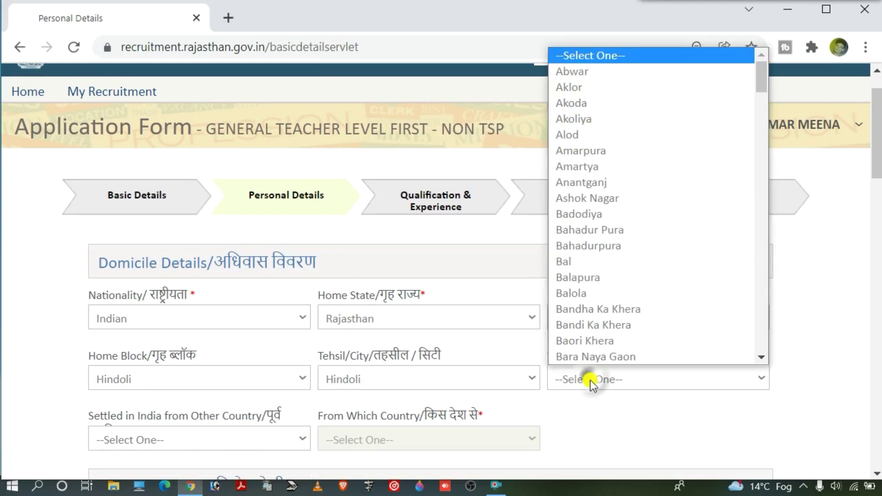
pyautogui.press('v')
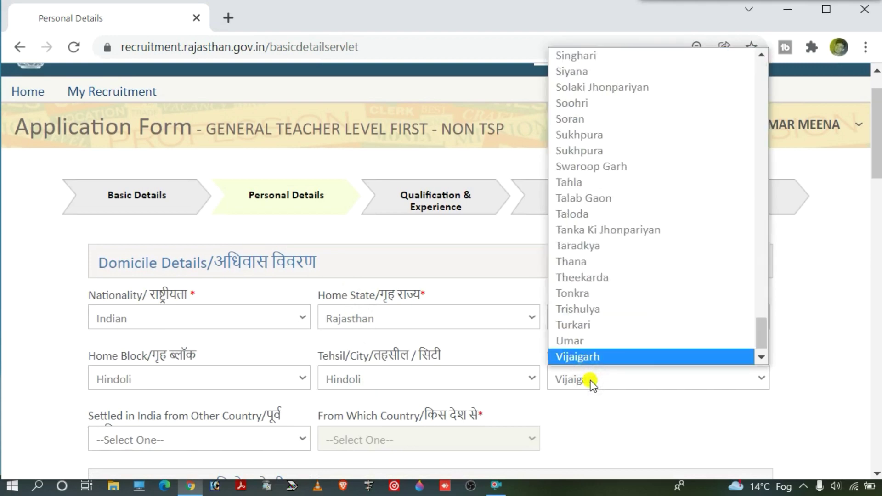
pyautogui.press('Return')
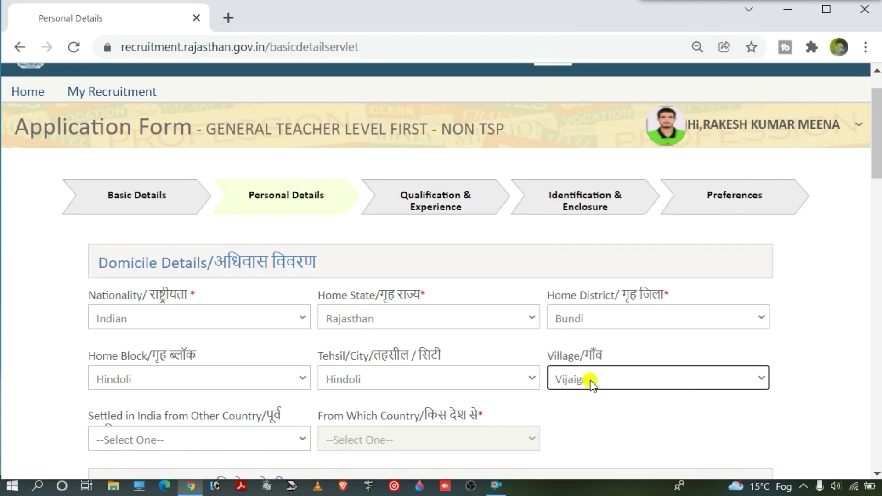
# Step: Answer No to being settled in India from another country
pyautogui.scroll(-3, 137, 369)
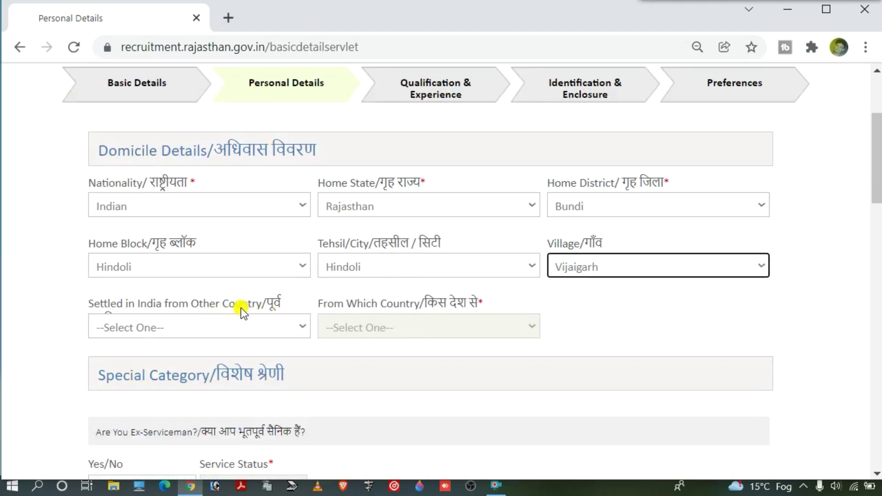
pyautogui.click(220, 283)
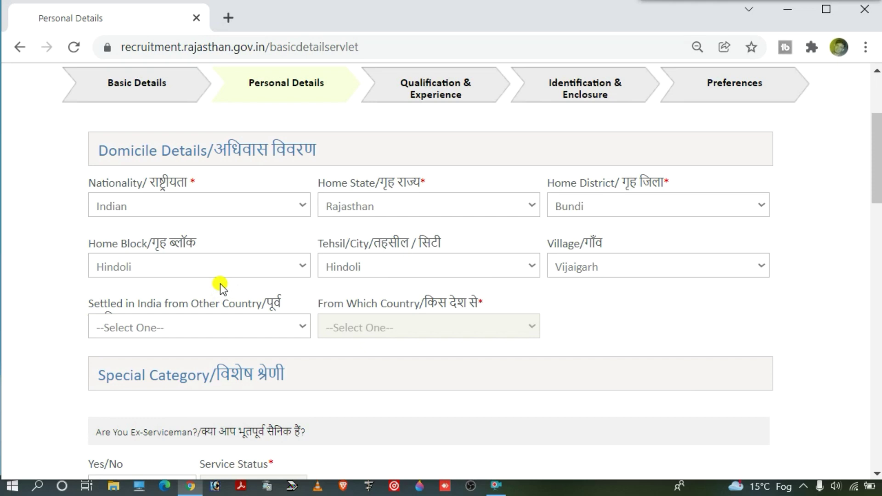
pyautogui.click(220, 325)
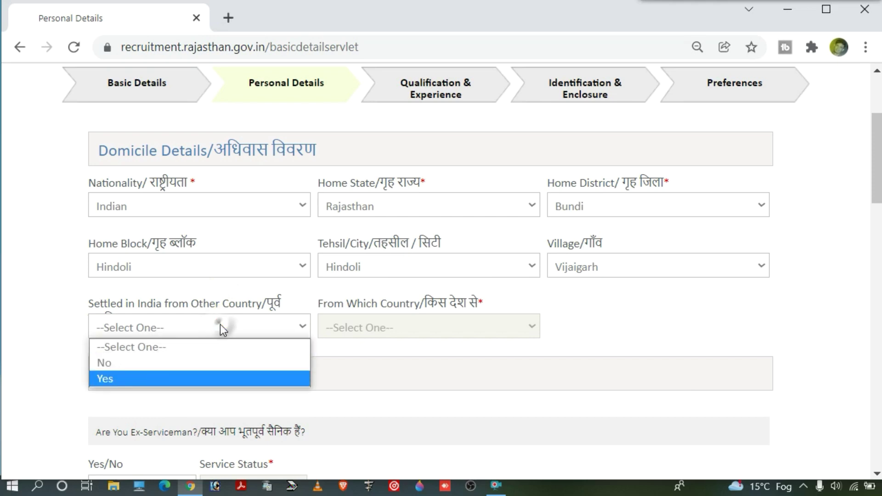
pyautogui.click(161, 365)
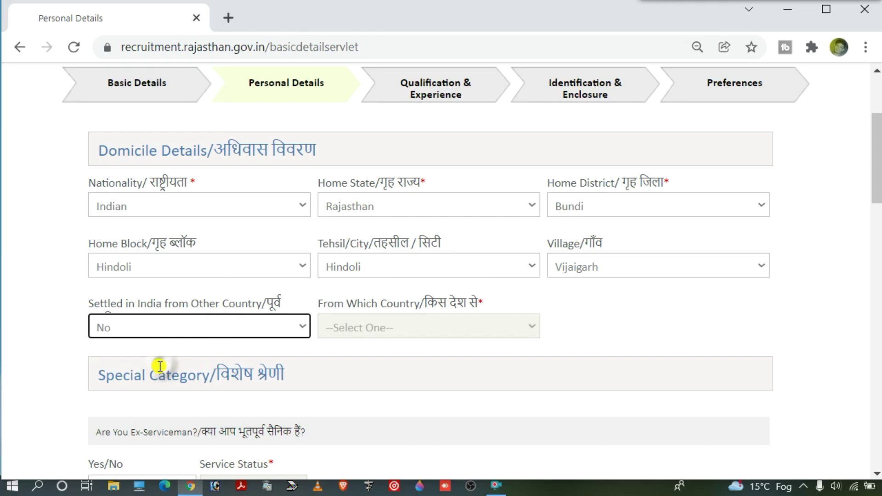
pyautogui.scroll(-2, 159, 366)
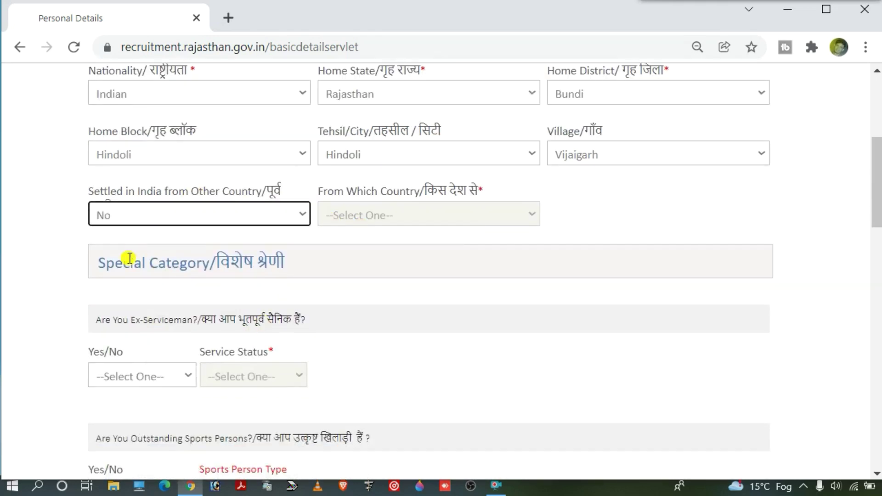
# Step: Answer No to the ex-serviceman and outstanding sports person questions
pyautogui.moveTo(100, 260); pyautogui.dragTo(257, 261)
pyautogui.click(257, 261)
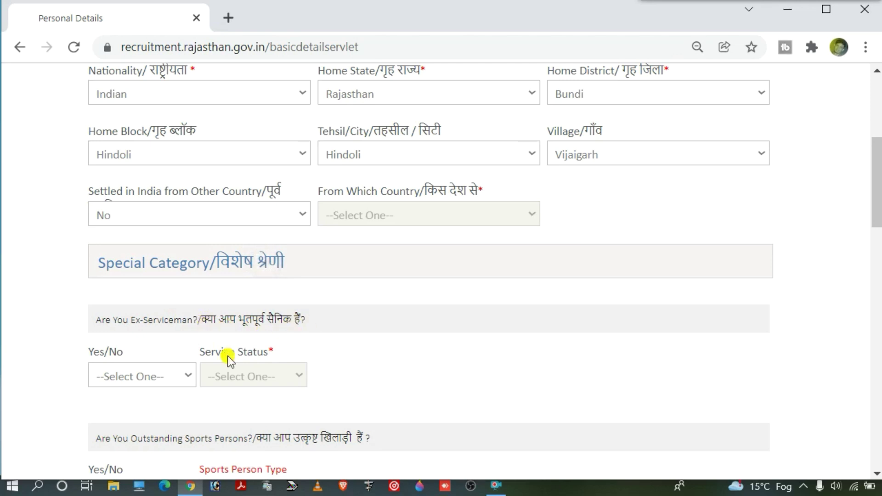
pyautogui.click(147, 379)
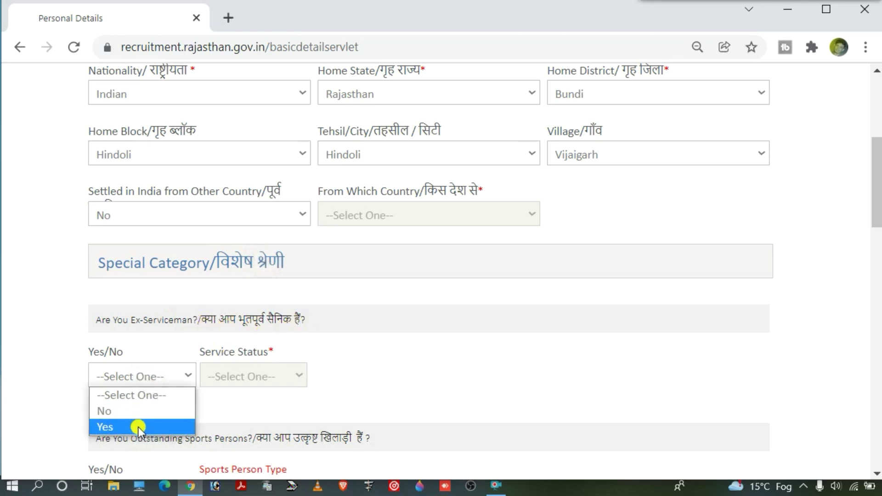
pyautogui.click(143, 412)
pyautogui.scroll(-3, 181, 390)
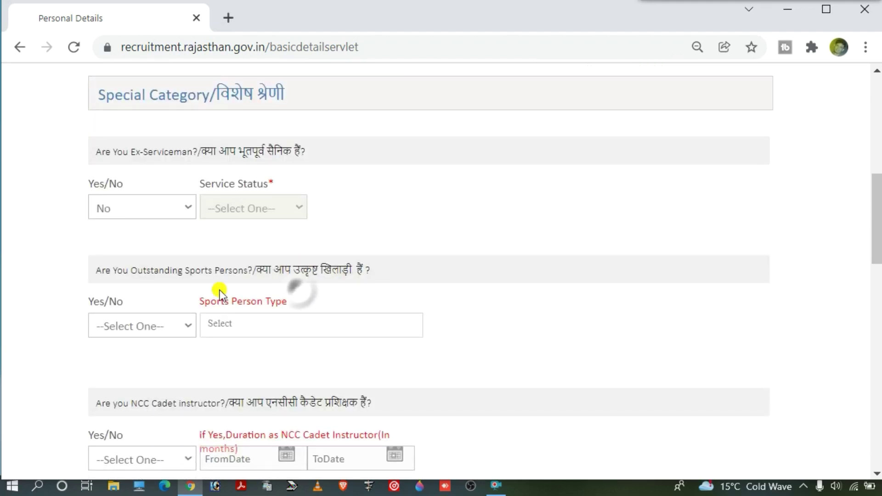
pyautogui.moveTo(285, 270); pyautogui.dragTo(358, 270)
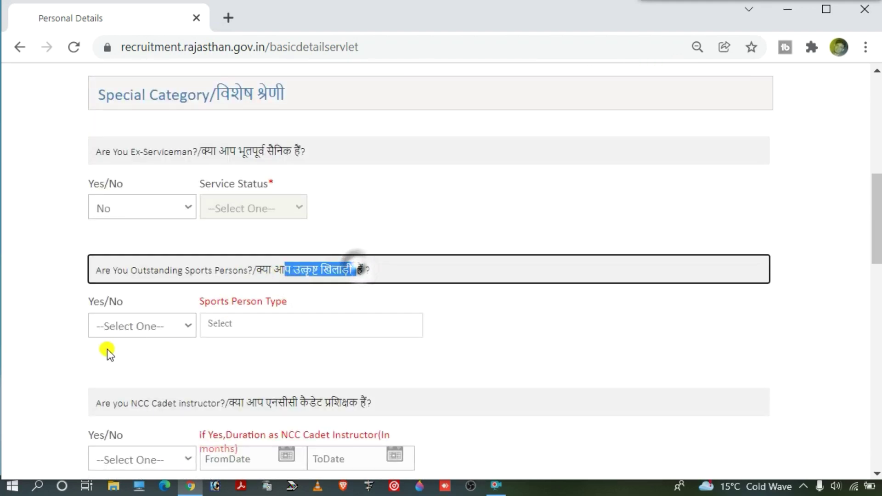
pyautogui.click(144, 332)
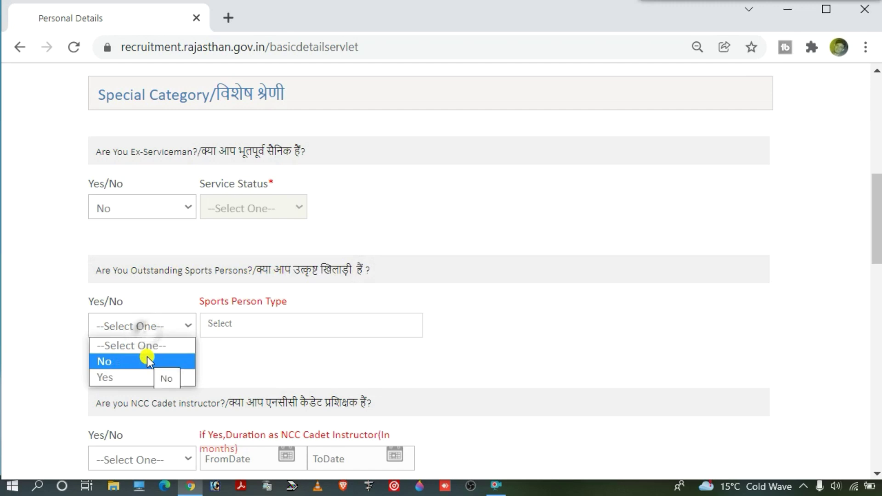
pyautogui.click(136, 366)
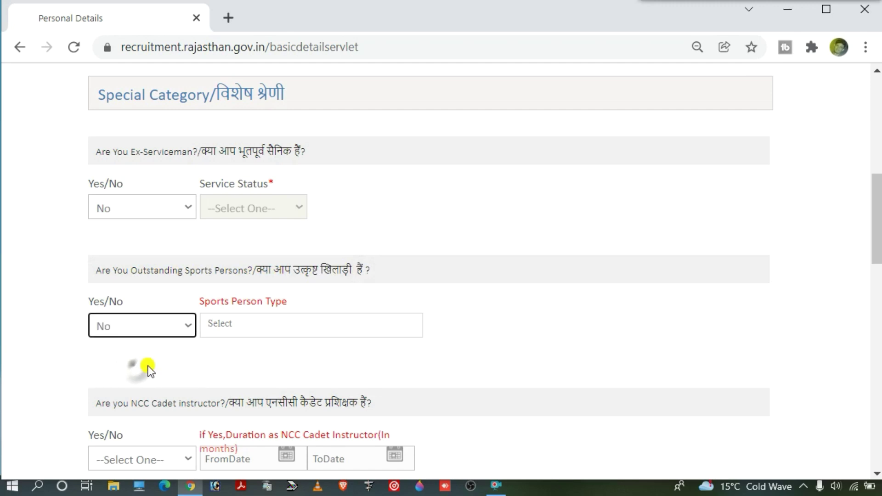
# Step: Answer No to the NCC Cadet instructor and ex-prisoner questions
pyautogui.scroll(-2, 148, 366)
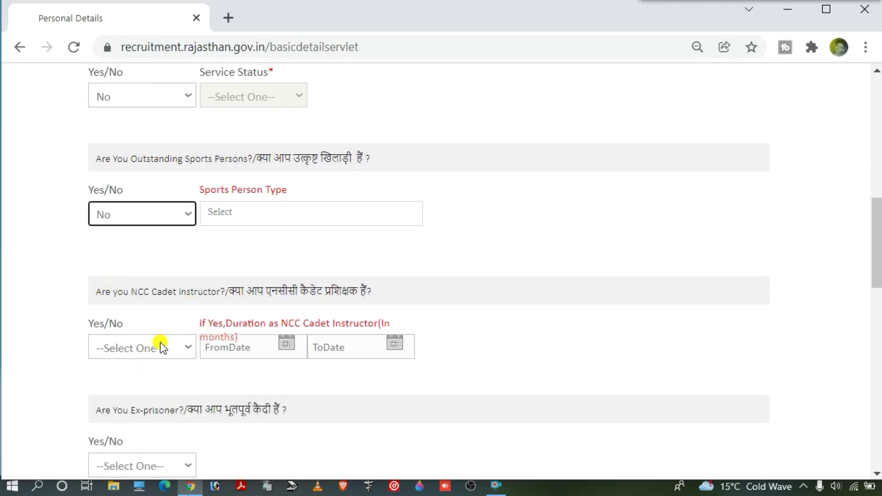
pyautogui.click(160, 343)
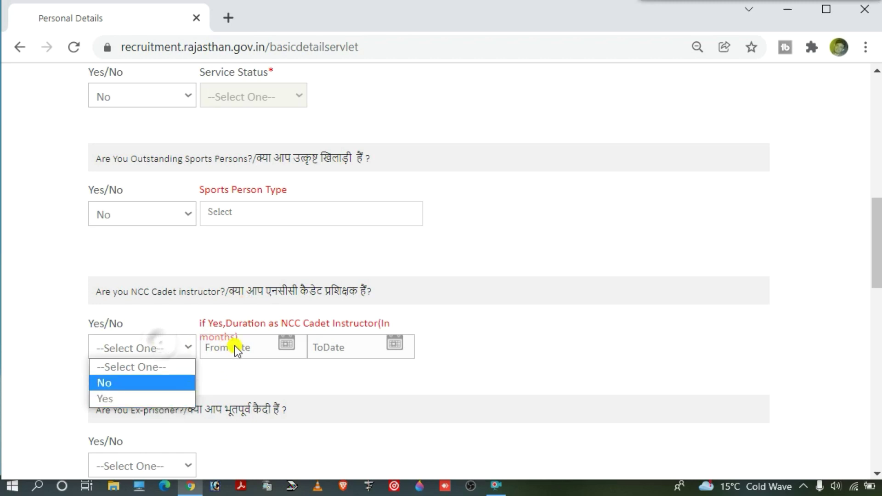
pyautogui.click(170, 388)
pyautogui.scroll(-2, 167, 350)
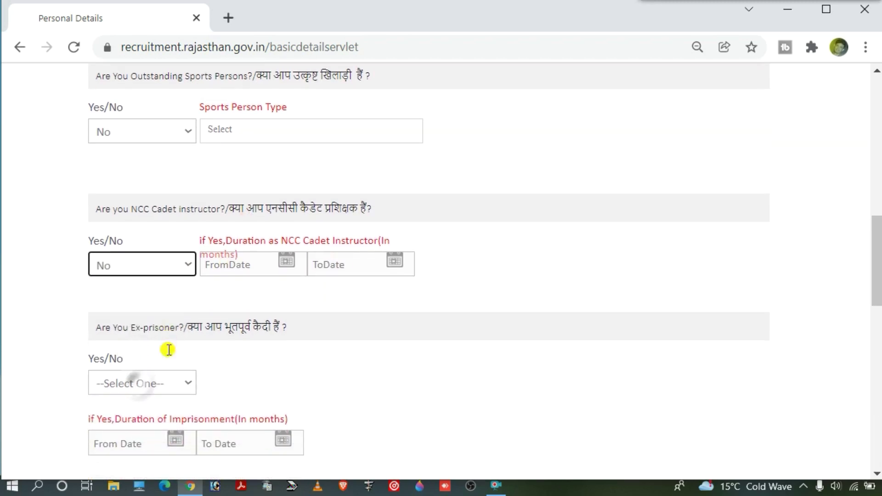
pyautogui.scroll(-1, 169, 350)
pyautogui.click(162, 354)
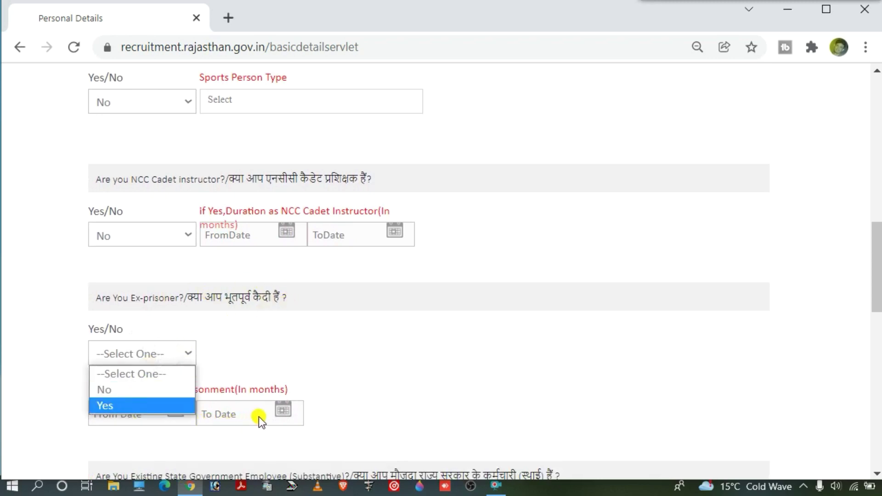
pyautogui.click(146, 388)
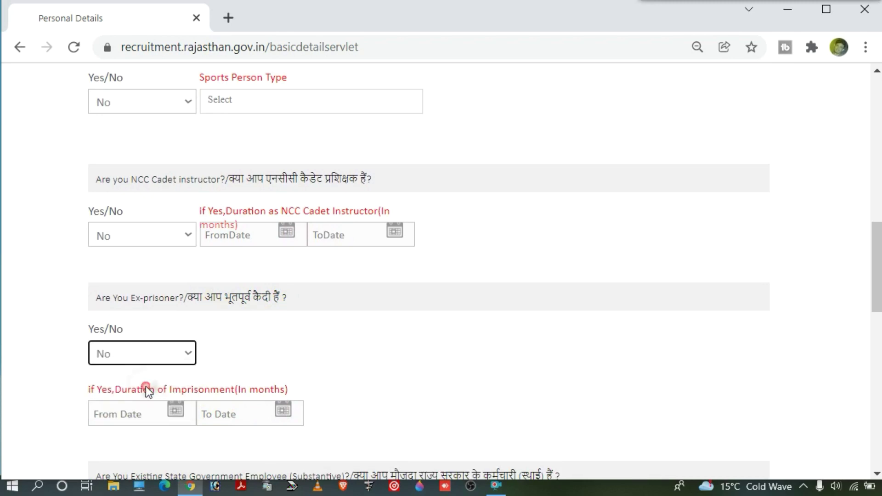
pyautogui.scroll(-3, 232, 340)
pyautogui.scroll(-1, 232, 340)
# Step: Set the state government employee answer to No, correcting an accidental Yes
pyautogui.moveTo(164, 280); pyautogui.dragTo(468, 281)
pyautogui.click(142, 335)
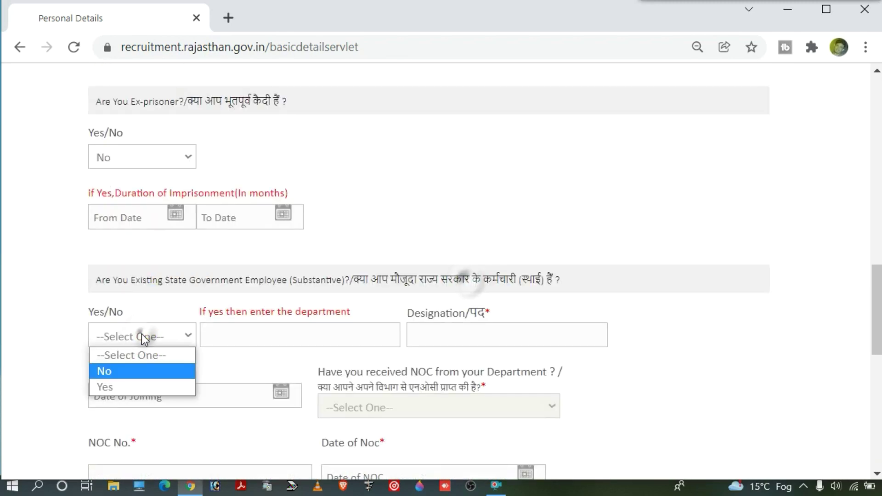
pyautogui.click(128, 385)
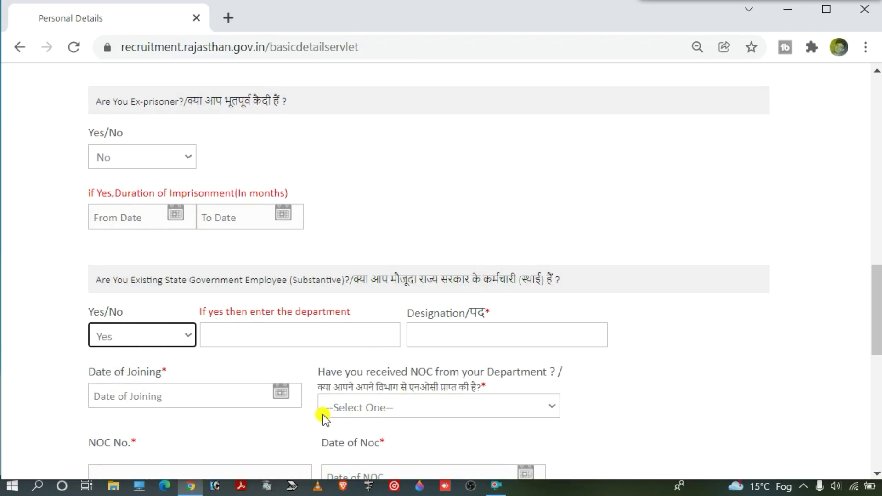
pyautogui.scroll(-1, 390, 405)
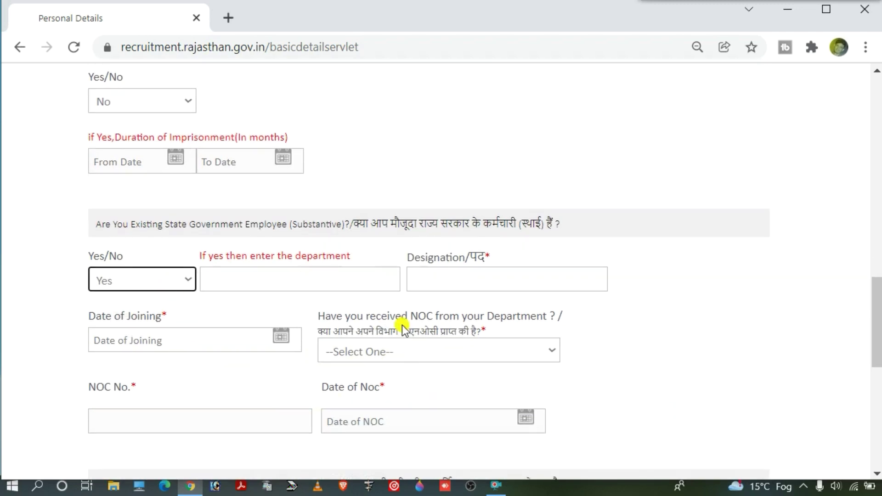
pyautogui.click(173, 276)
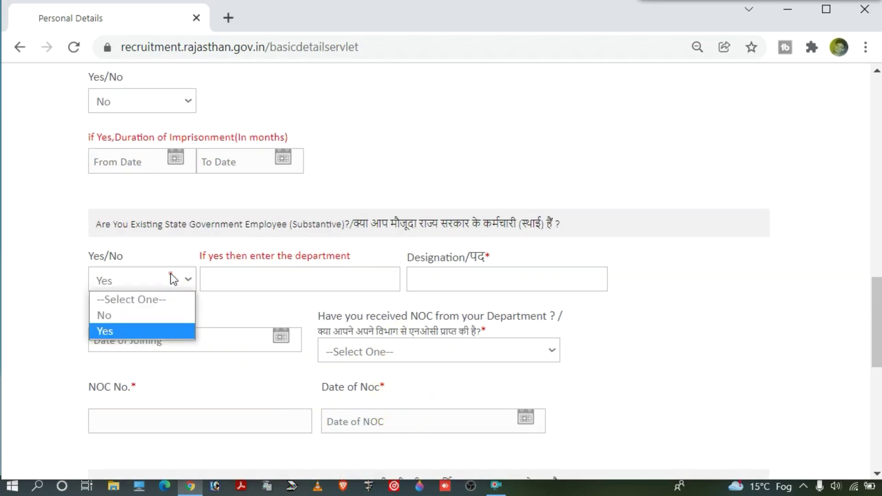
pyautogui.click(156, 316)
# Step: Answer Yes to family income under 2.50 lacs and confirm the choice
pyautogui.scroll(-4, 151, 324)
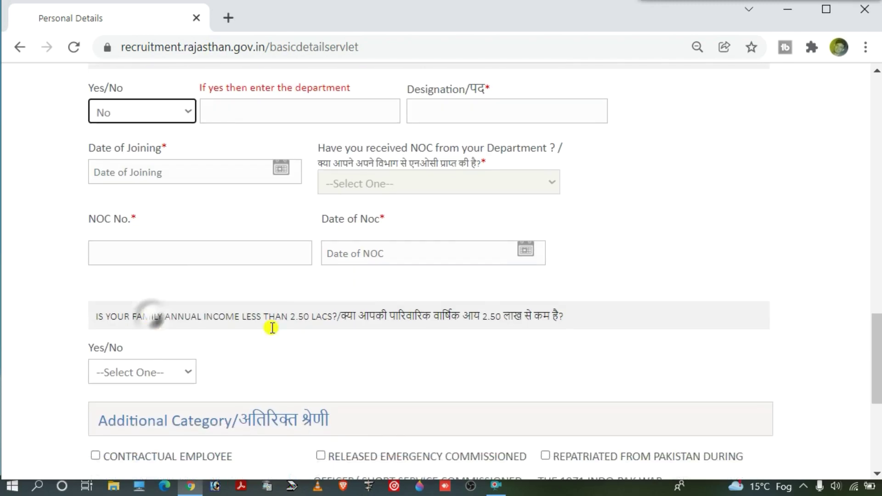
pyautogui.moveTo(359, 289); pyautogui.dragTo(549, 289)
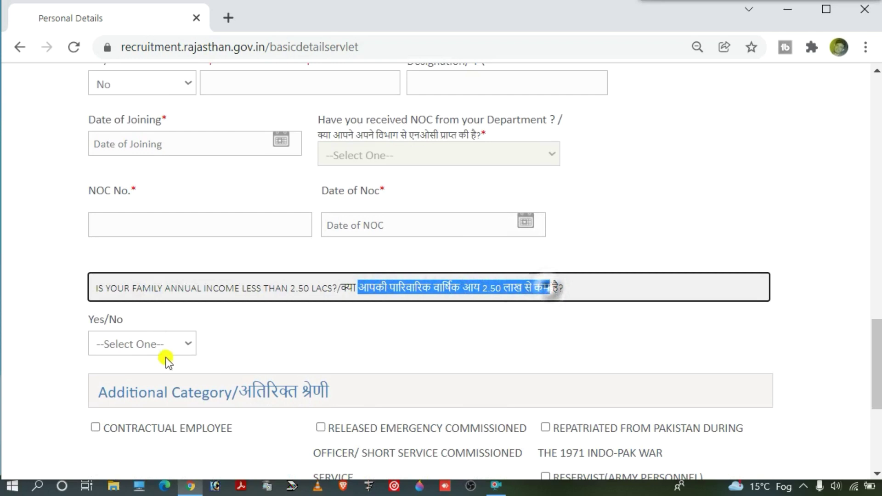
pyautogui.click(158, 343)
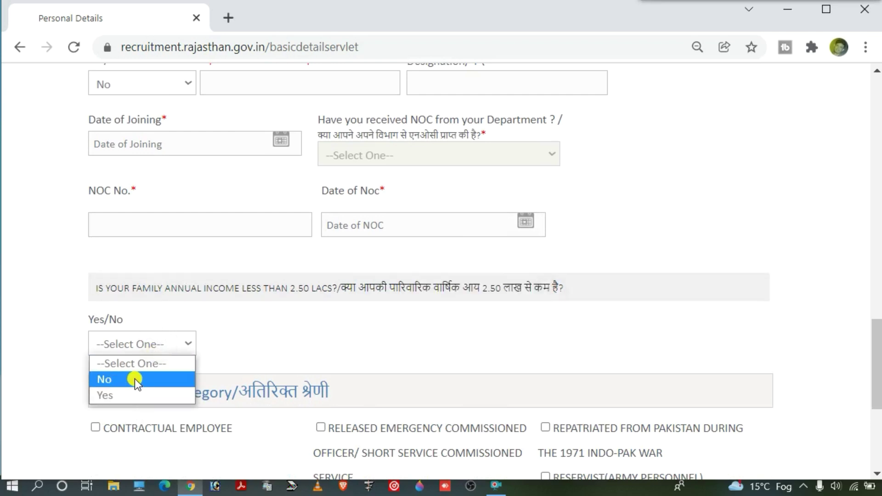
pyautogui.click(124, 397)
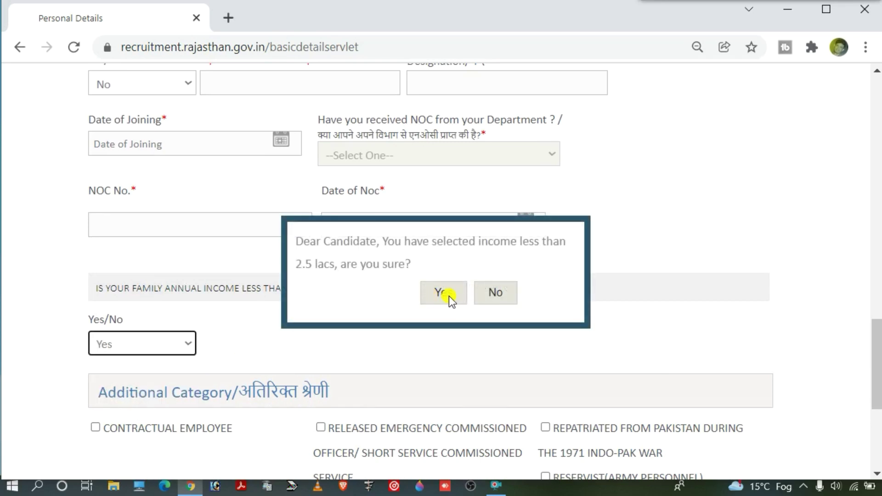
pyautogui.click(448, 296)
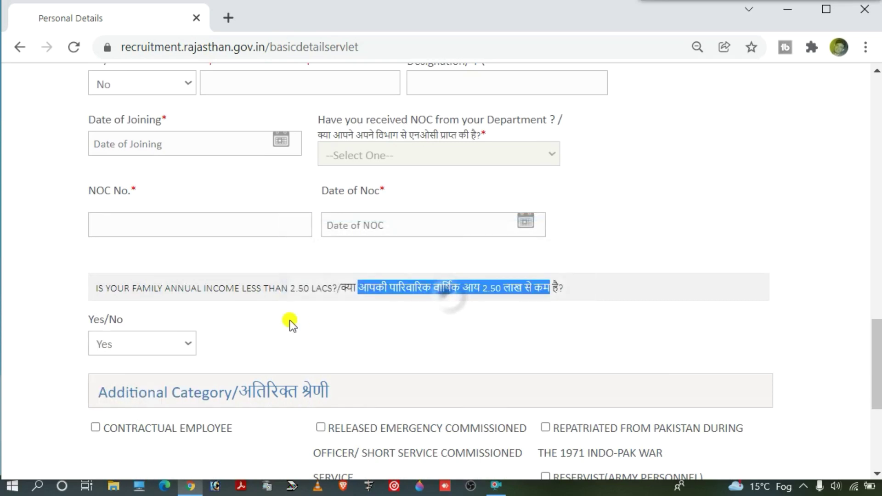
pyautogui.moveTo(357, 260); pyautogui.dragTo(573, 259)
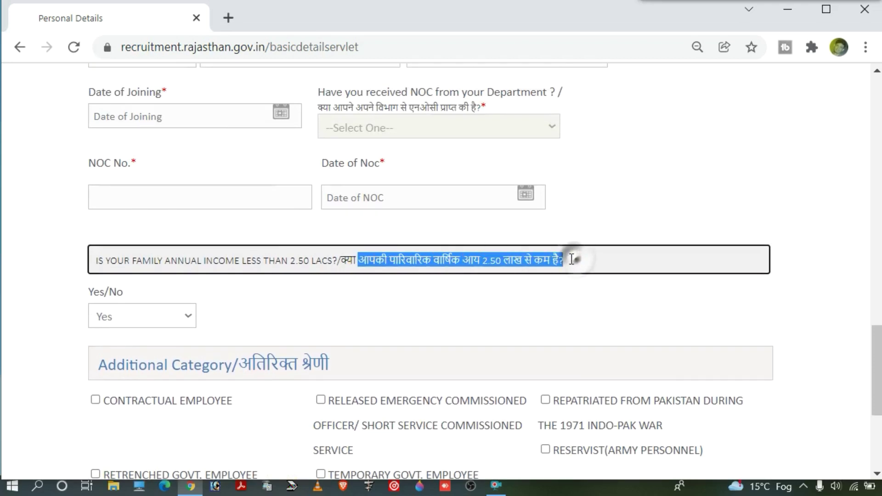
pyautogui.click(575, 259)
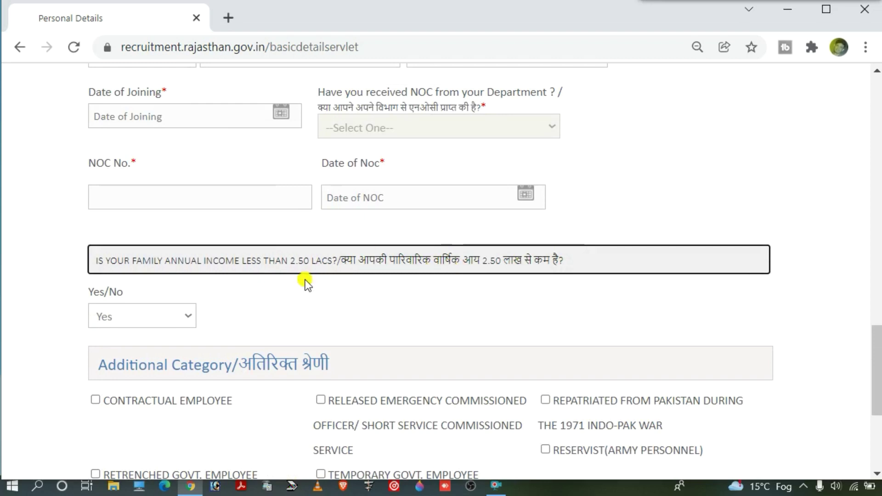
# Step: Set the Criminal Record question under Character Verification to No
pyautogui.scroll(-2, 226, 312)
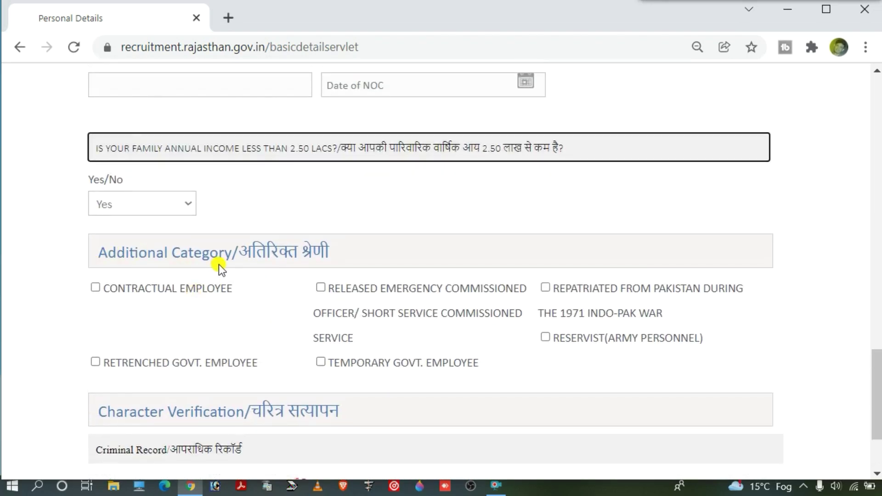
pyautogui.scroll(-3, 407, 361)
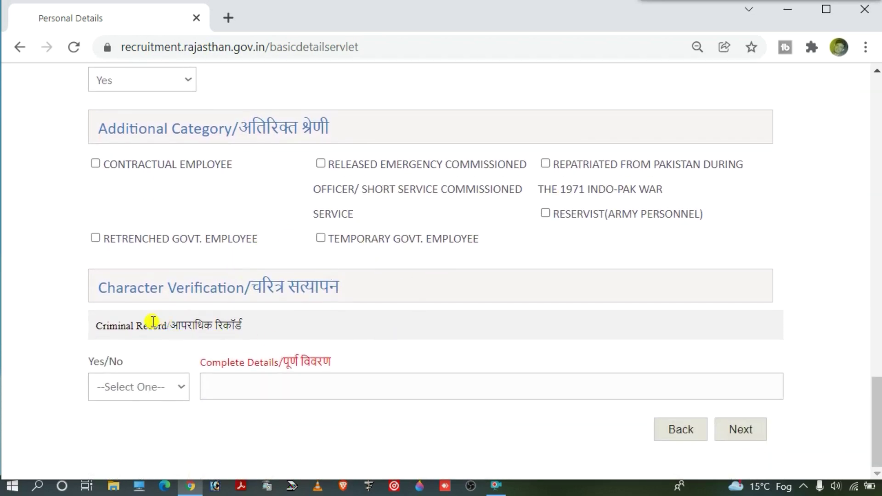
pyautogui.moveTo(107, 323); pyautogui.dragTo(168, 325)
pyautogui.click(169, 325)
pyautogui.click(155, 387)
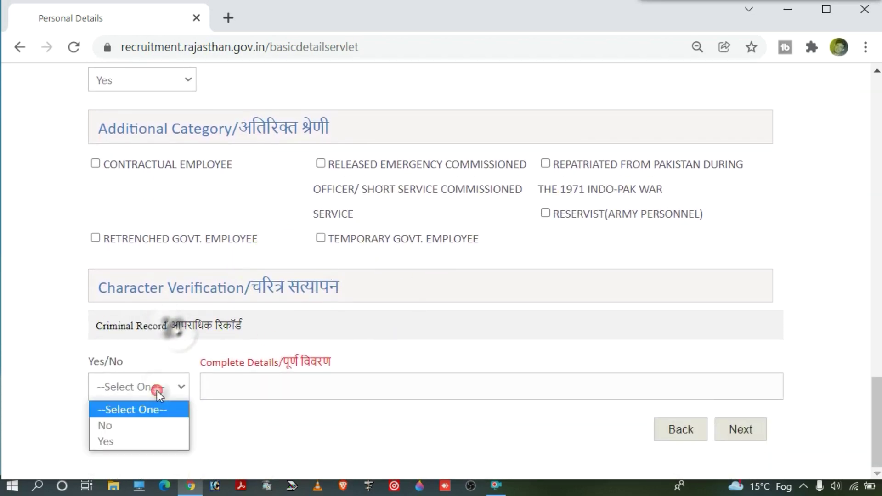
pyautogui.click(123, 426)
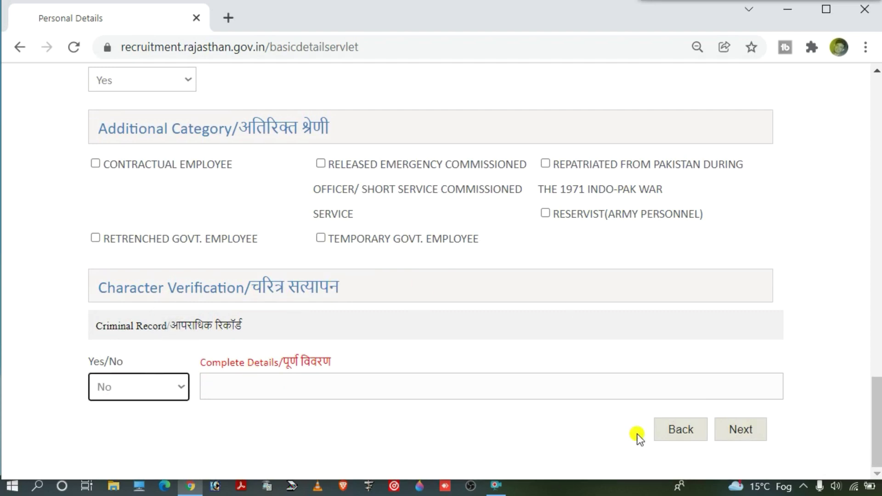
# Step: Save personal details and review the Qualification Details table, including its Admission Date column
pyautogui.click(745, 434)
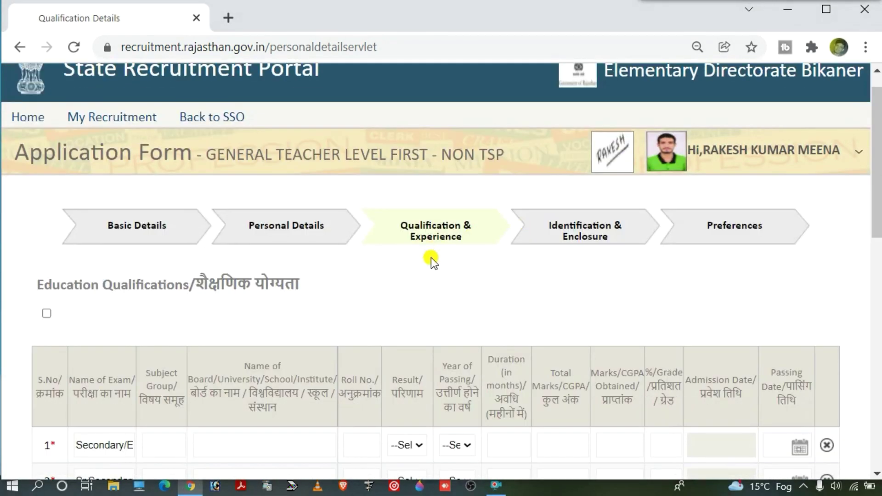
pyautogui.scroll(-3, 432, 260)
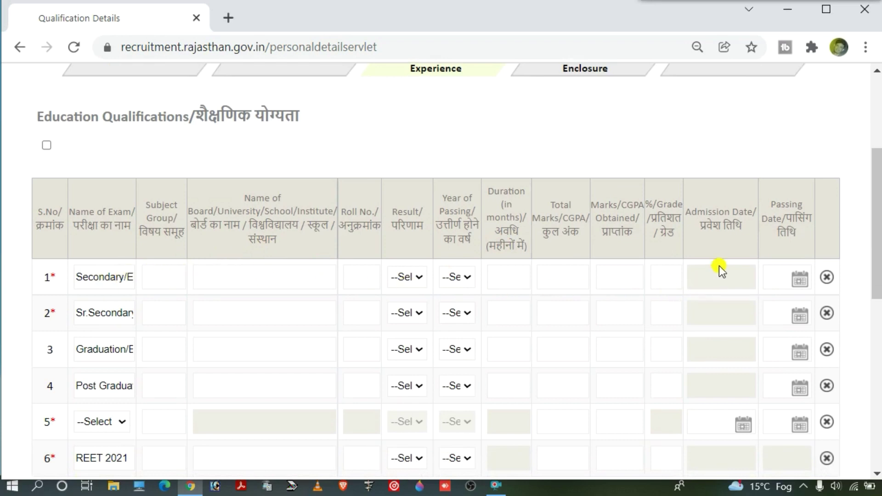
pyautogui.click(725, 239)
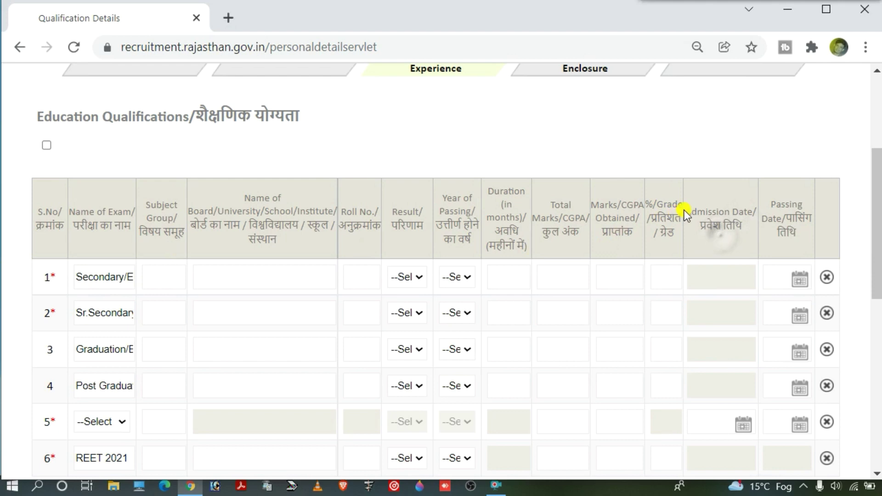
pyautogui.moveTo(690, 213); pyautogui.dragTo(744, 226)
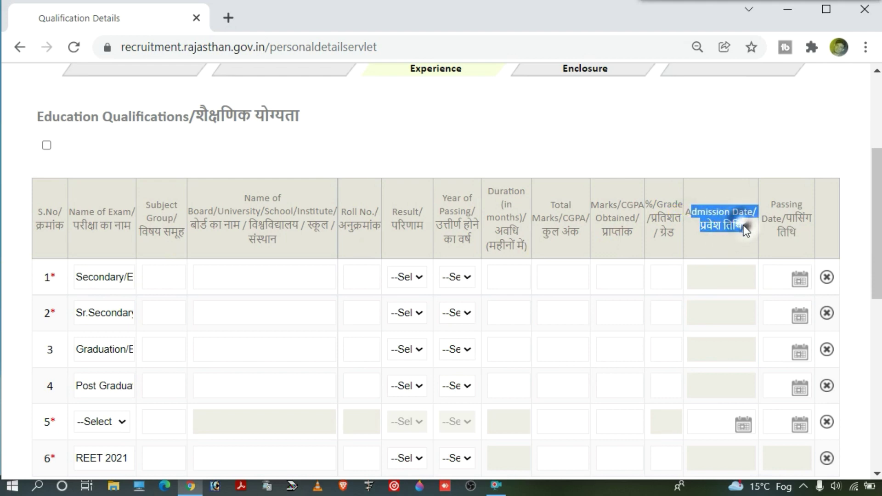
# Step: Check the row 5 teacher-training exam options without choosing one
pyautogui.scroll(-2, 732, 292)
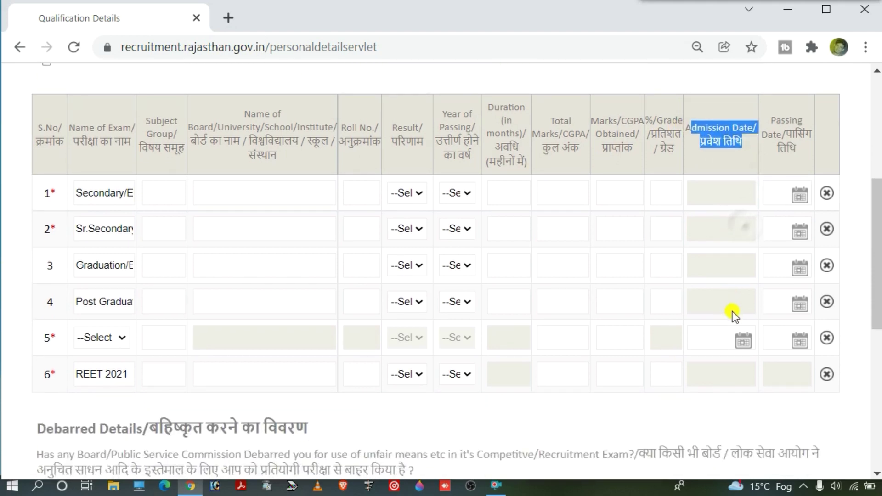
pyautogui.click(95, 342)
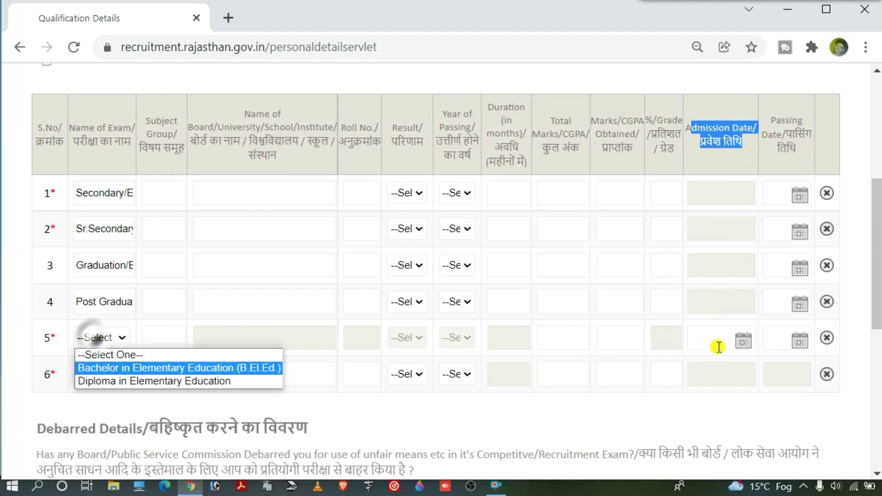
pyautogui.click(515, 264)
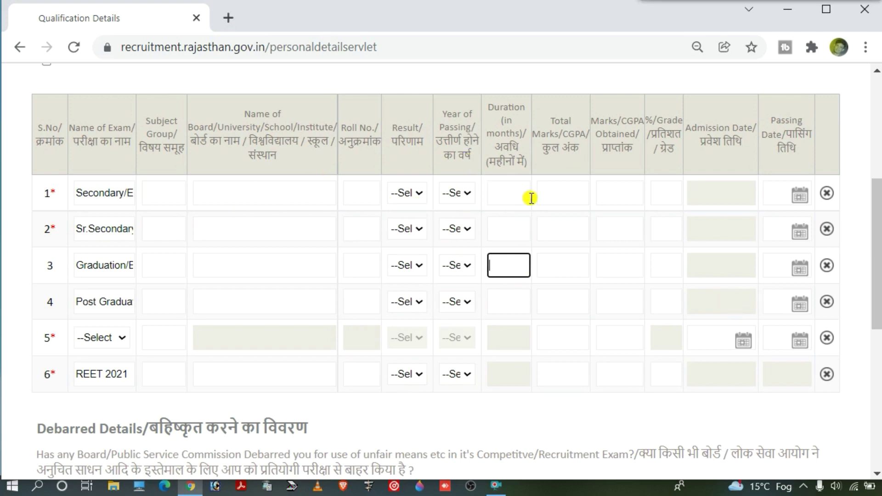
pyautogui.click(827, 196)
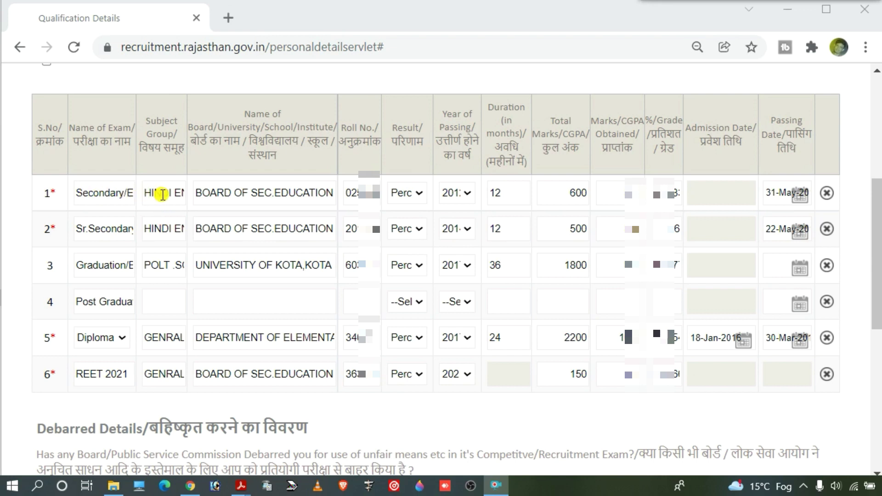
pyautogui.moveTo(146, 194); pyautogui.dragTo(187, 194)
pyautogui.click(177, 193)
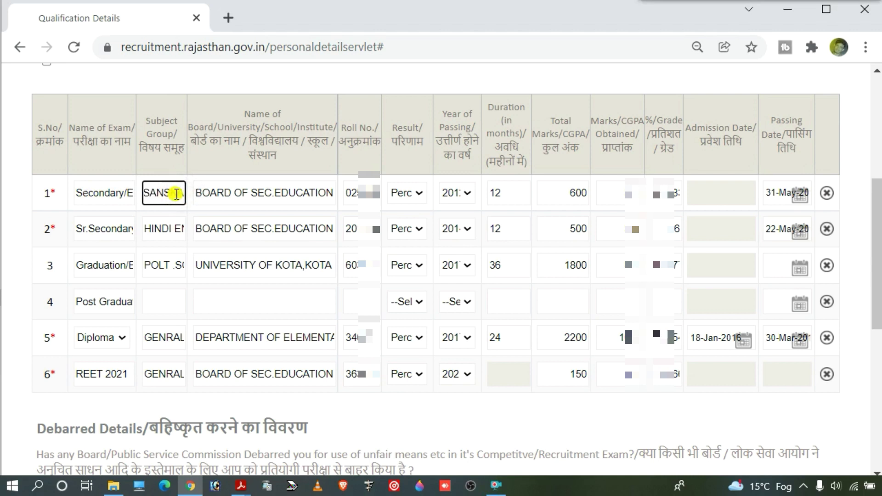
pyautogui.moveTo(198, 193); pyautogui.dragTo(351, 195)
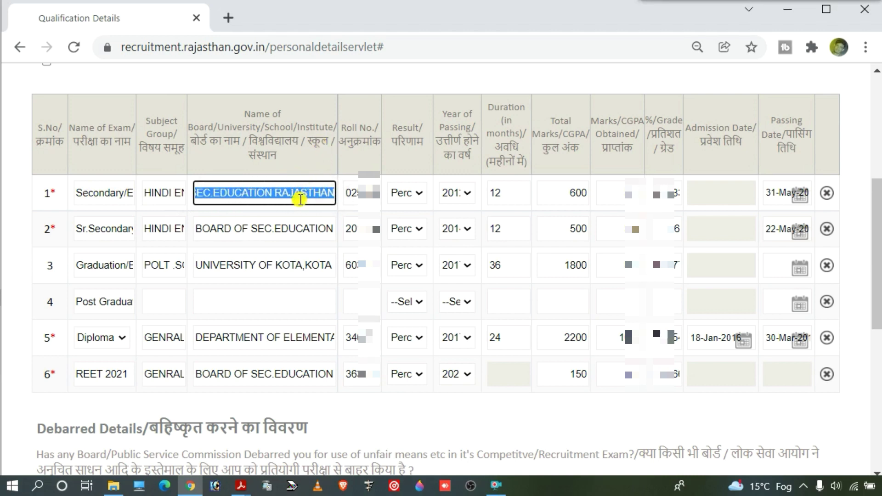
pyautogui.doubleClick(352, 193)
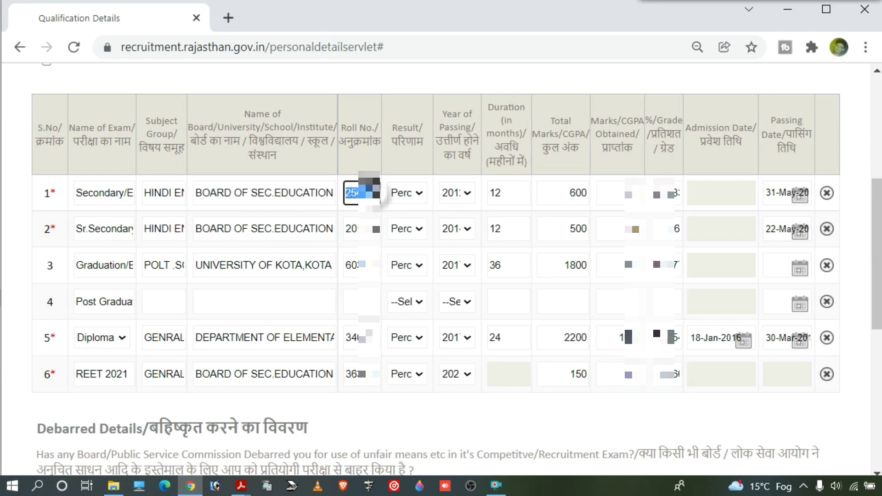
pyautogui.click(412, 194)
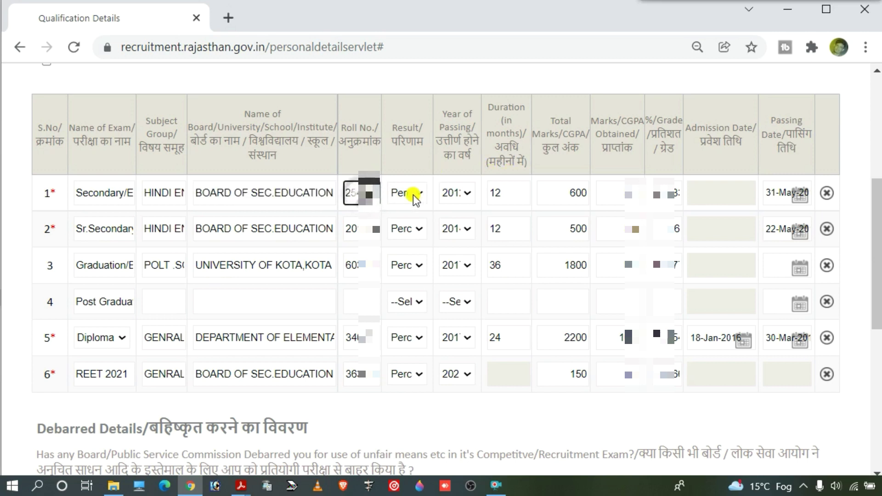
pyautogui.click(420, 196)
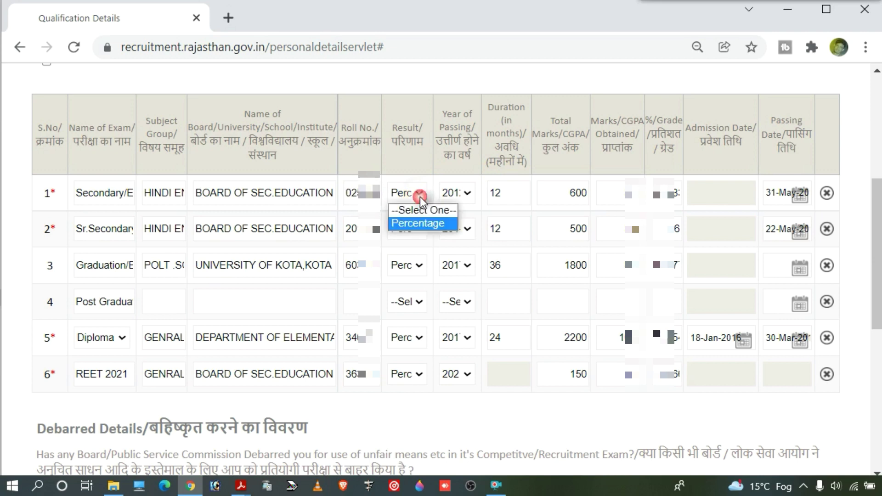
pyautogui.click(420, 222)
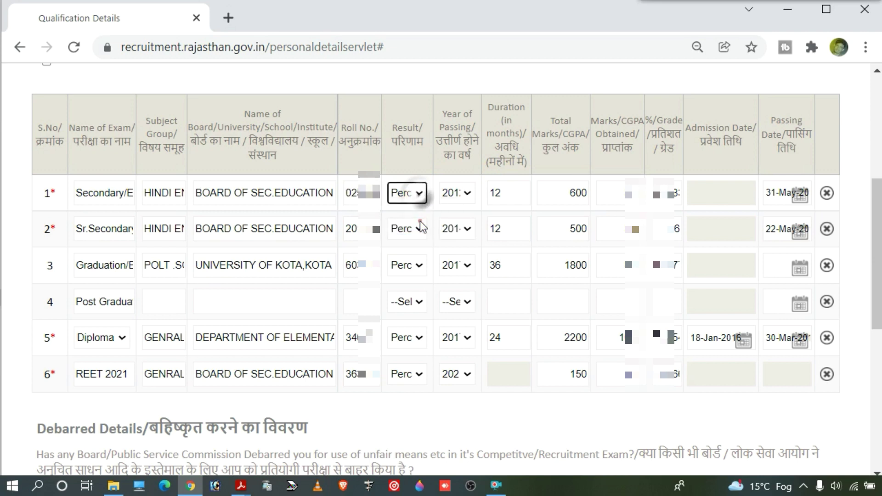
pyautogui.click(468, 195)
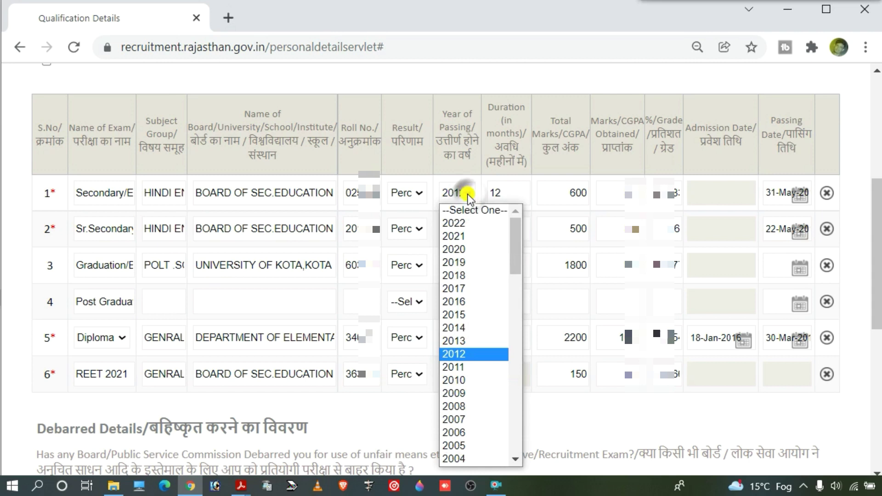
pyautogui.click(468, 196)
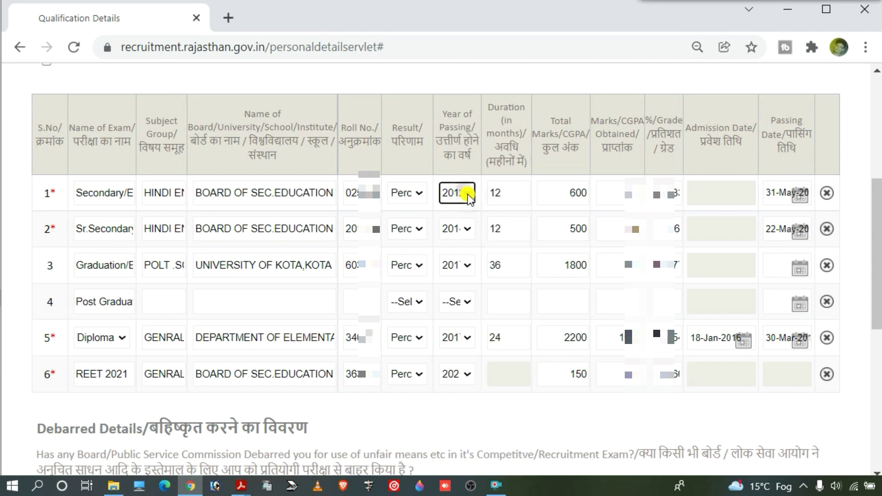
pyautogui.click(512, 192)
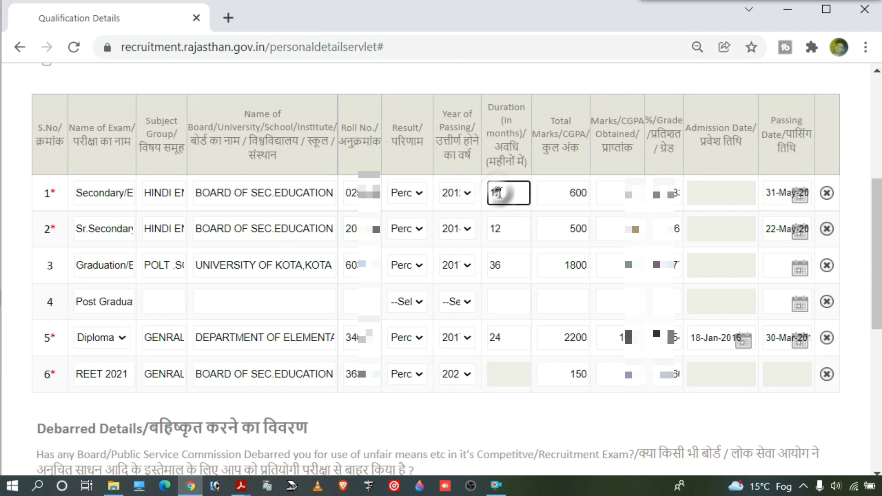
pyautogui.moveTo(512, 192); pyautogui.dragTo(495, 196)
pyautogui.click(510, 195)
pyautogui.moveTo(508, 193); pyautogui.dragTo(496, 193)
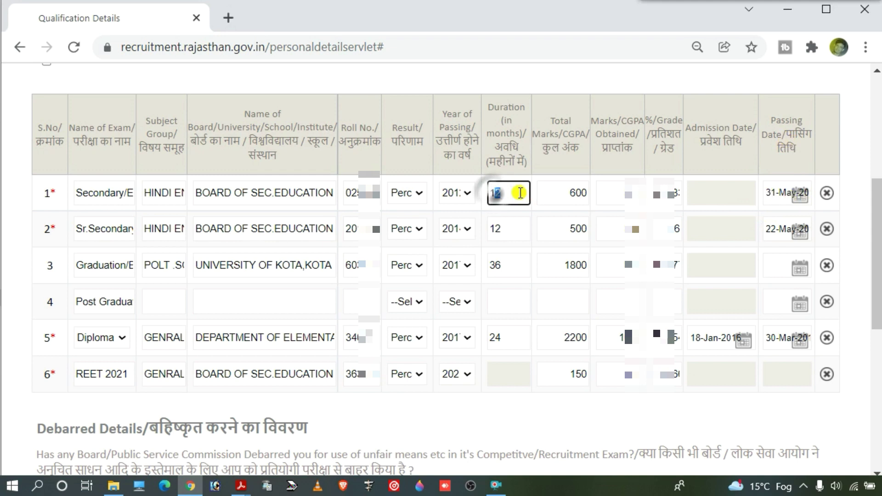
pyautogui.click(520, 193)
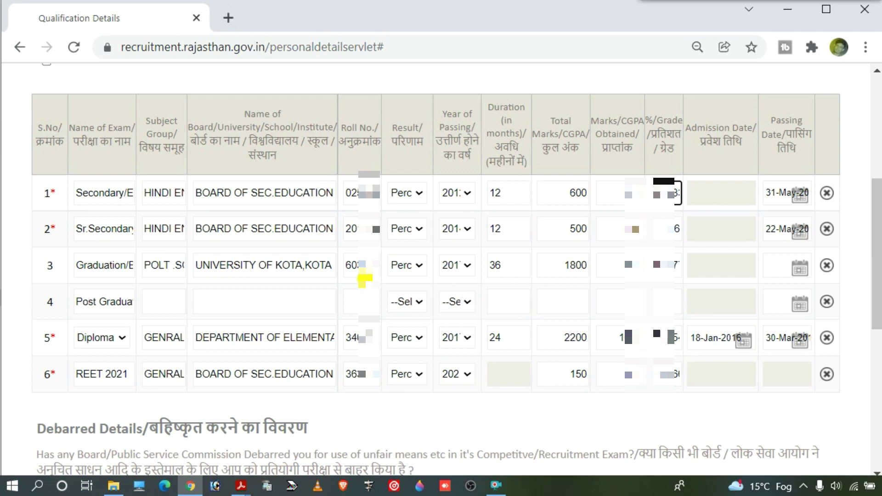
pyautogui.click(121, 340)
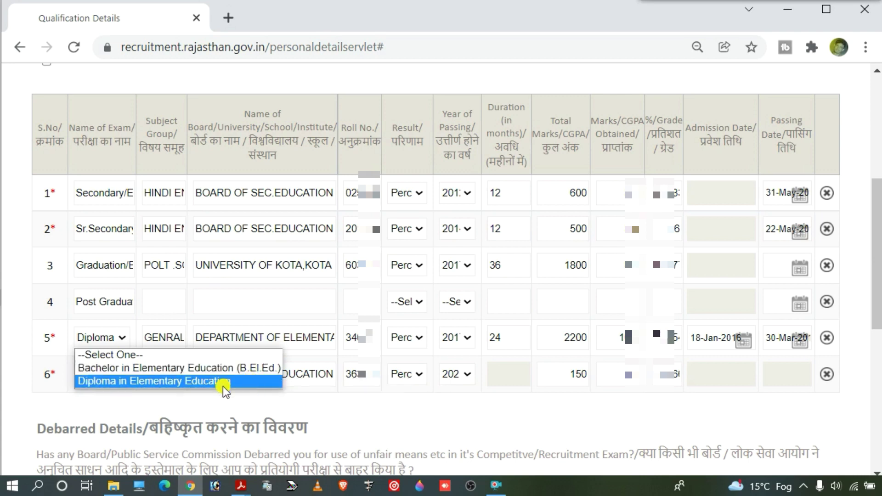
pyautogui.click(186, 381)
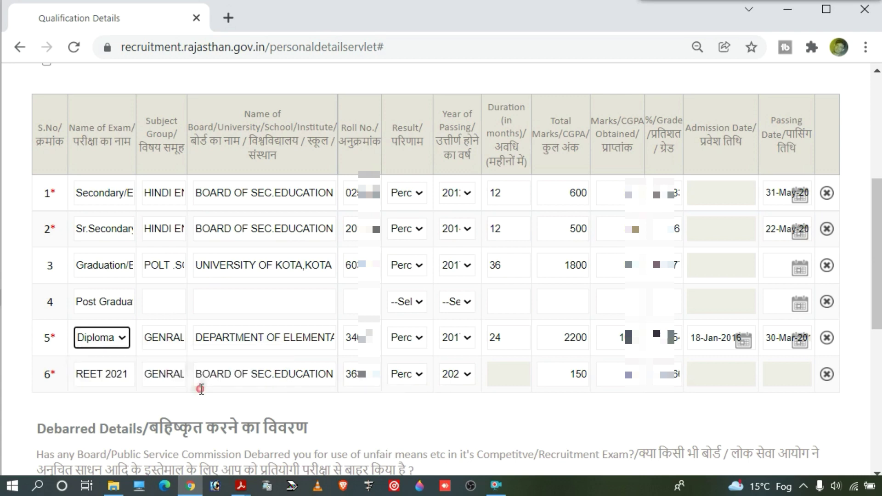
pyautogui.doubleClick(147, 337)
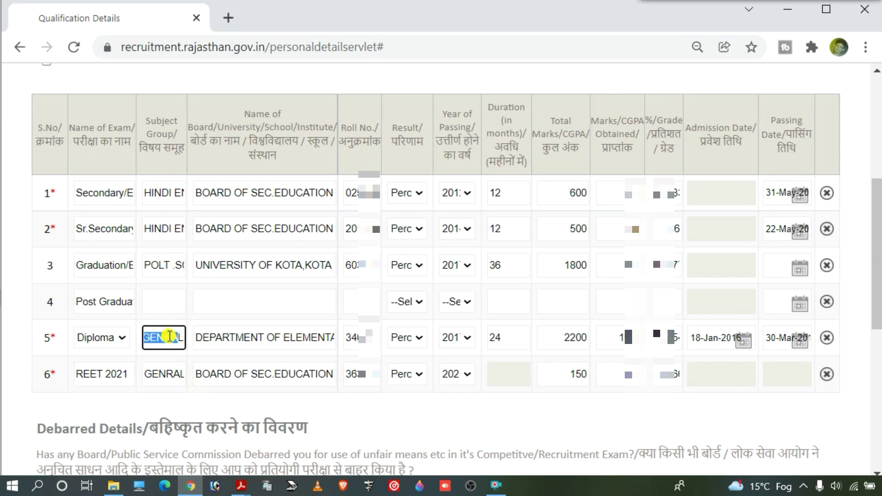
pyautogui.click(184, 340)
pyautogui.doubleClick(184, 340)
pyautogui.click(161, 339)
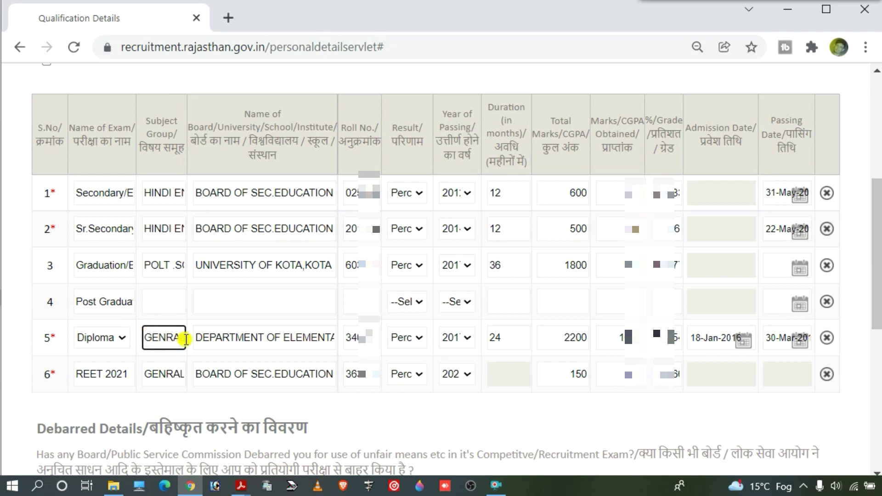
pyautogui.doubleClick(151, 338)
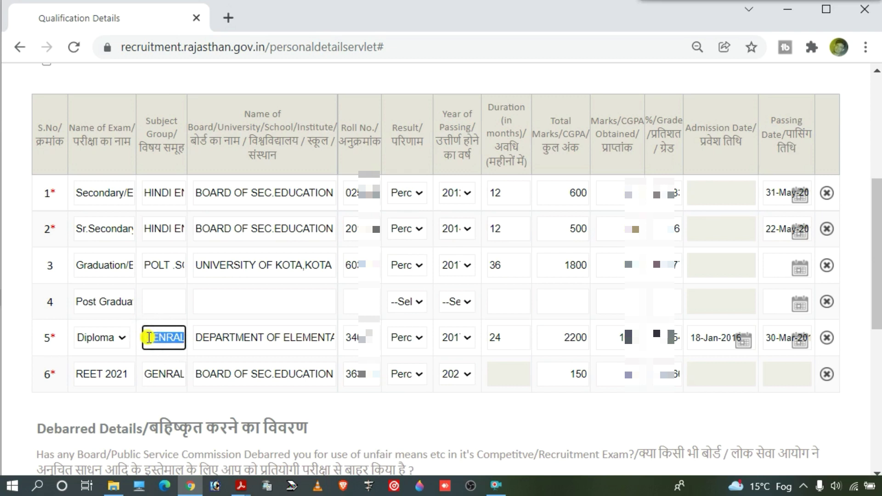
pyautogui.click(170, 343)
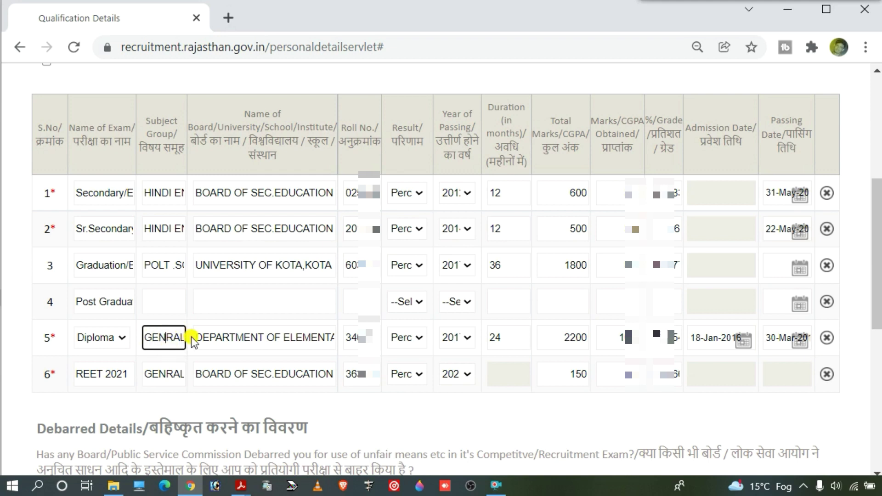
pyautogui.moveTo(197, 340); pyautogui.dragTo(339, 345)
pyautogui.click(313, 337)
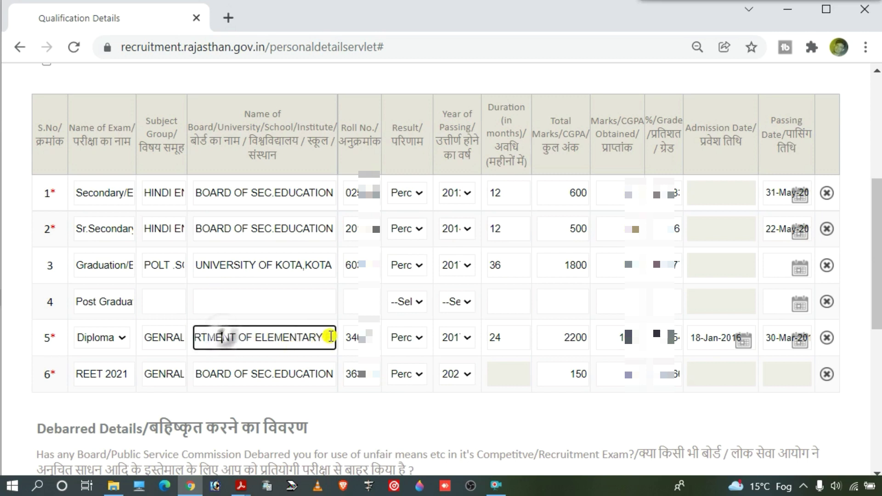
pyautogui.moveTo(331, 338); pyautogui.dragTo(204, 336)
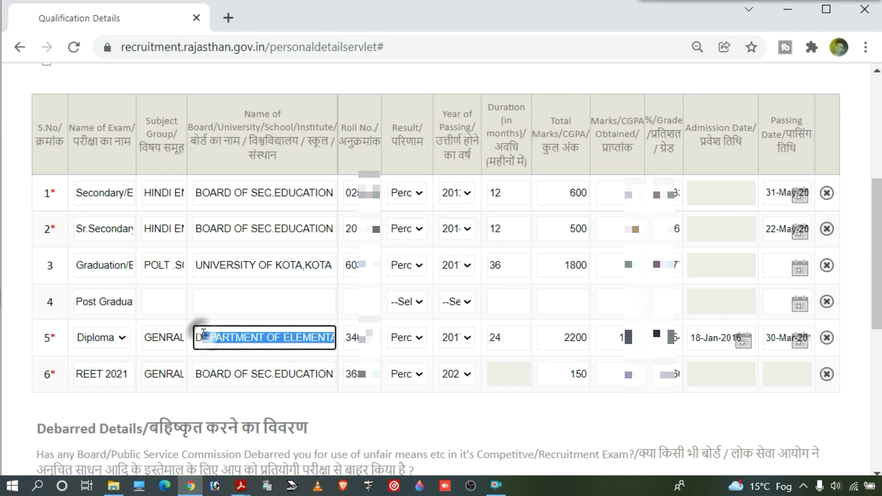
pyautogui.click(202, 335)
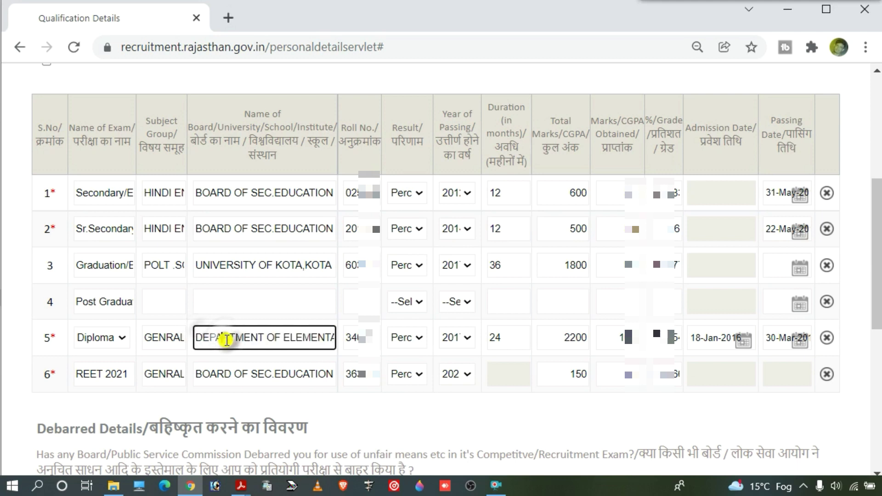
pyautogui.doubleClick(351, 337)
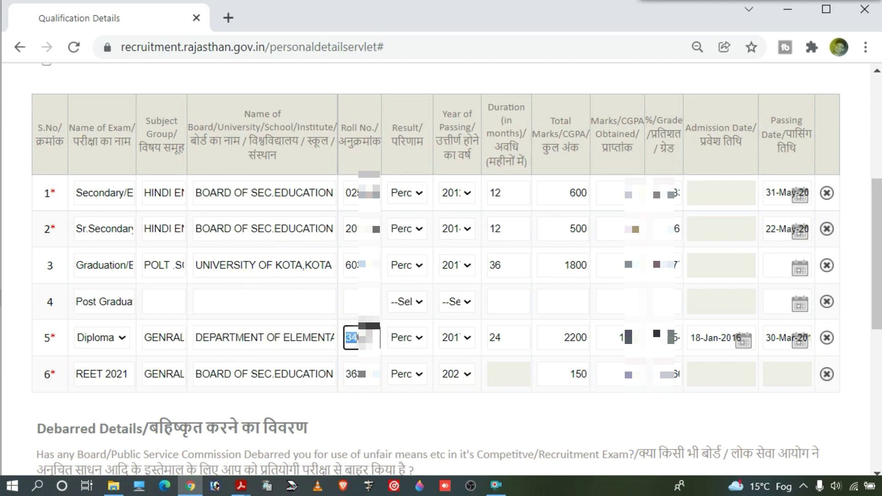
pyautogui.moveTo(360, 339); pyautogui.dragTo(381, 338)
pyautogui.click(378, 338)
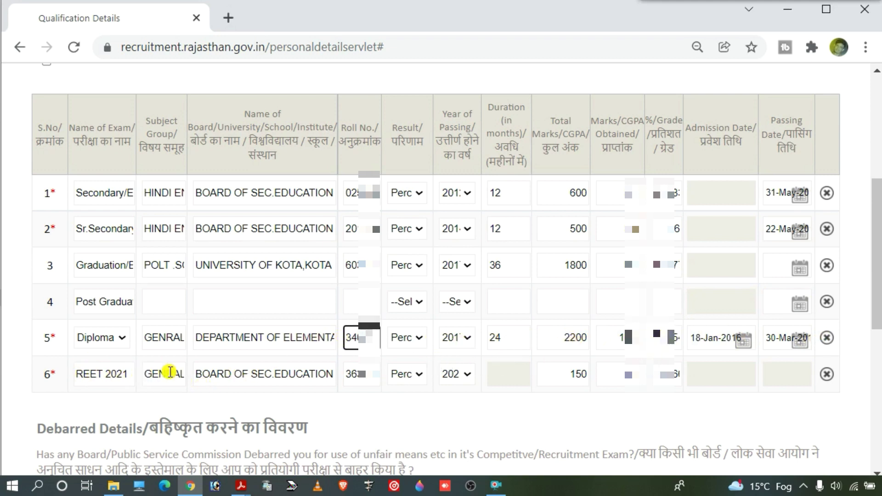
pyautogui.moveTo(143, 373); pyautogui.dragTo(179, 373)
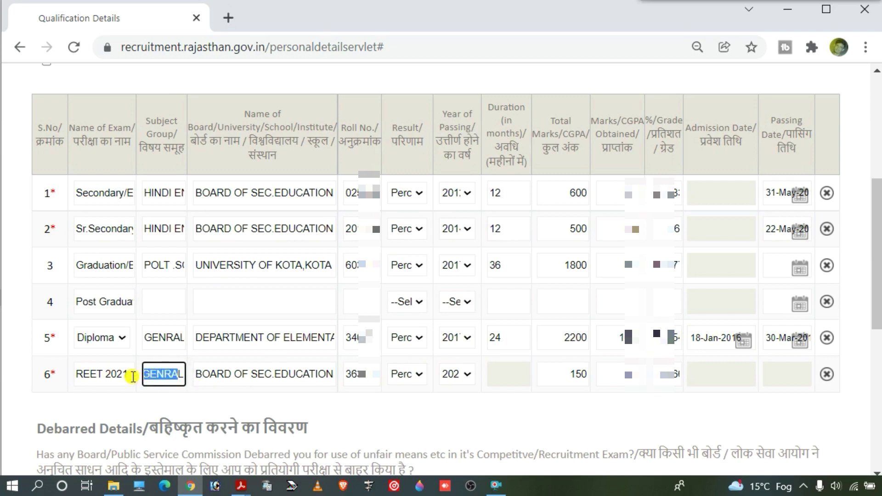
pyautogui.click(180, 374)
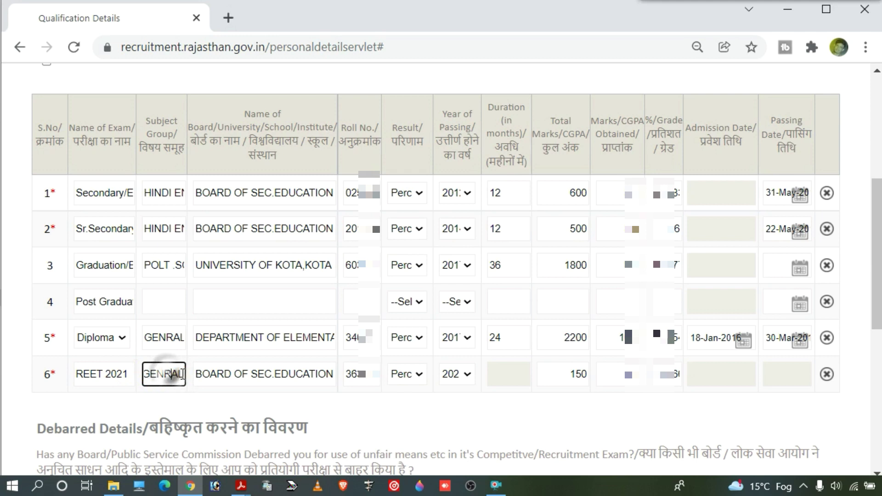
pyautogui.doubleClick(179, 374)
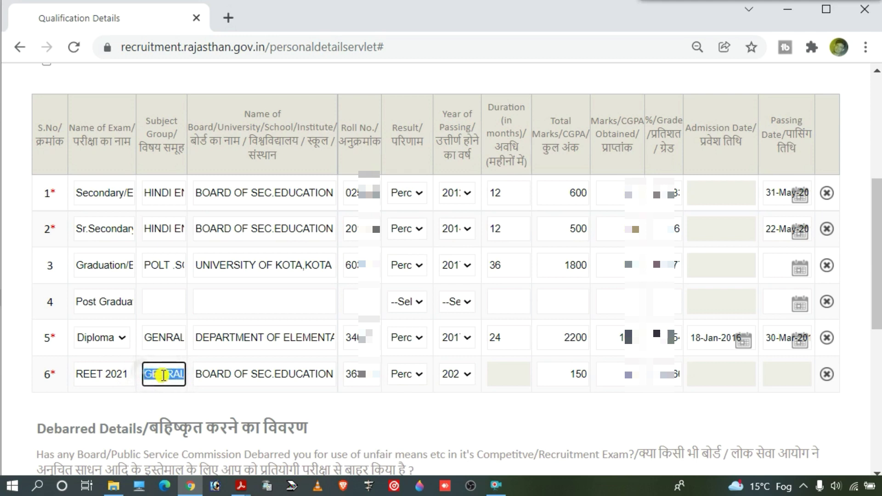
pyautogui.click(164, 376)
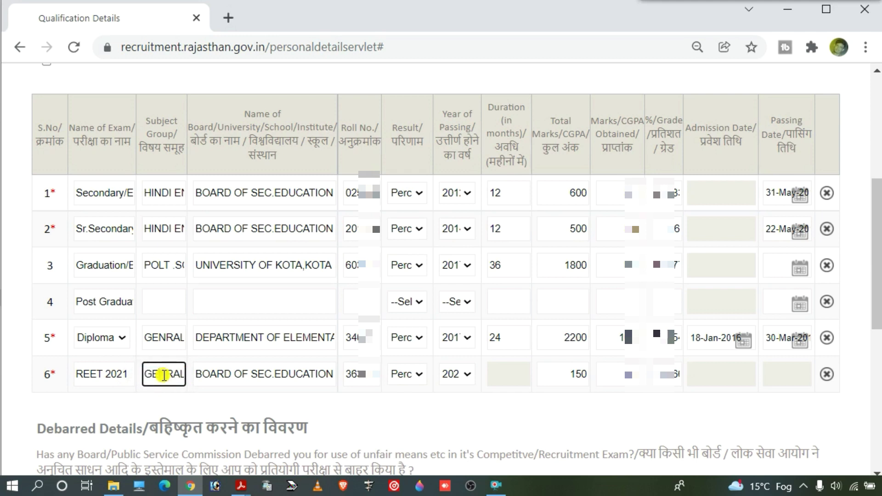
pyautogui.moveTo(142, 375); pyautogui.dragTo(181, 376)
pyautogui.click(183, 376)
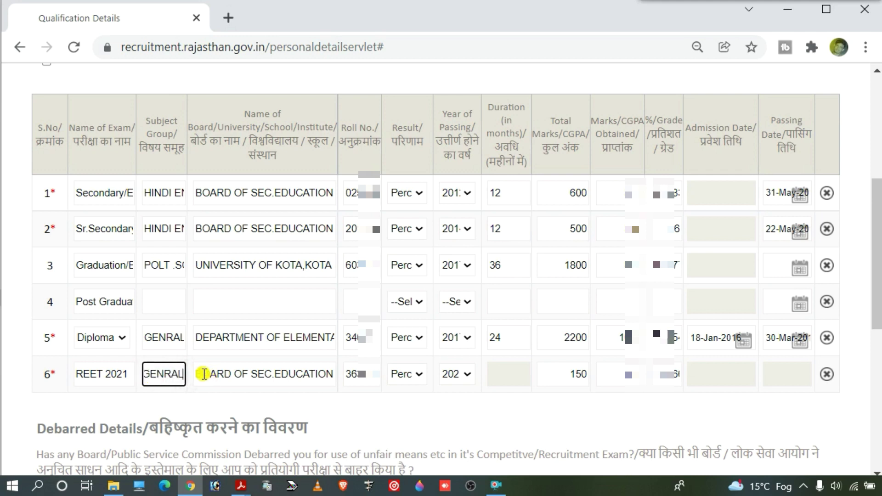
pyautogui.moveTo(196, 375); pyautogui.dragTo(332, 376)
pyautogui.click(301, 375)
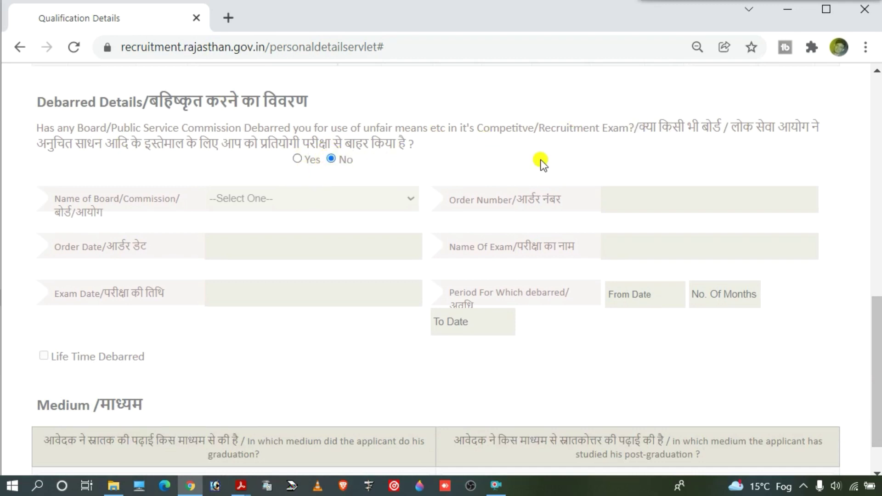
# Step: Set graduation and post-graduation medium to Hindi and continue to Identification & Enclosure
pyautogui.scroll(-1, 197, 367)
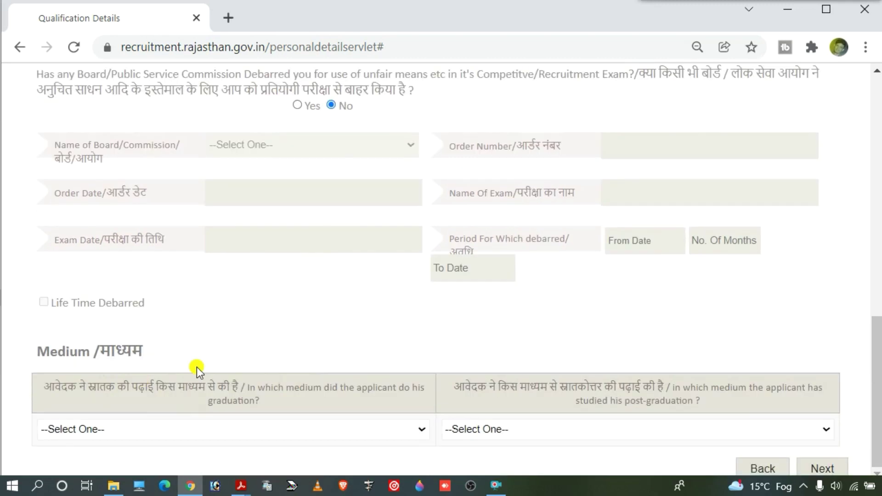
pyautogui.moveTo(45, 388); pyautogui.dragTo(237, 388)
pyautogui.click(170, 435)
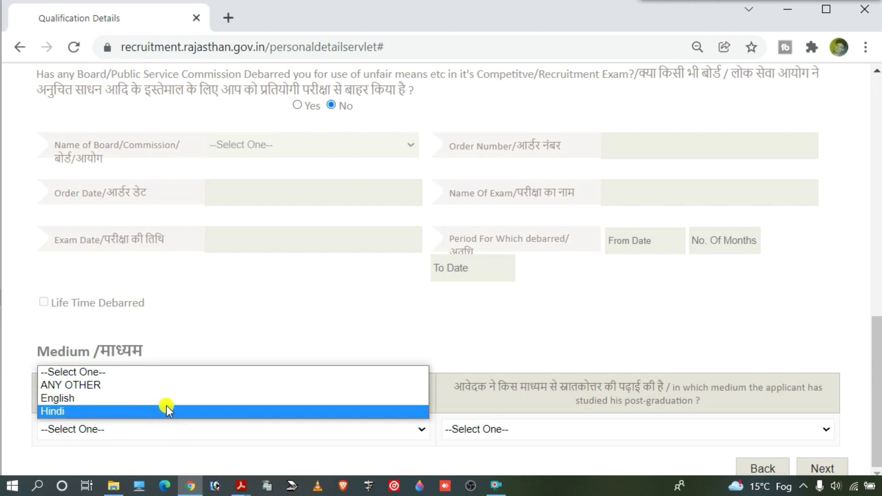
pyautogui.click(123, 414)
pyautogui.click(461, 431)
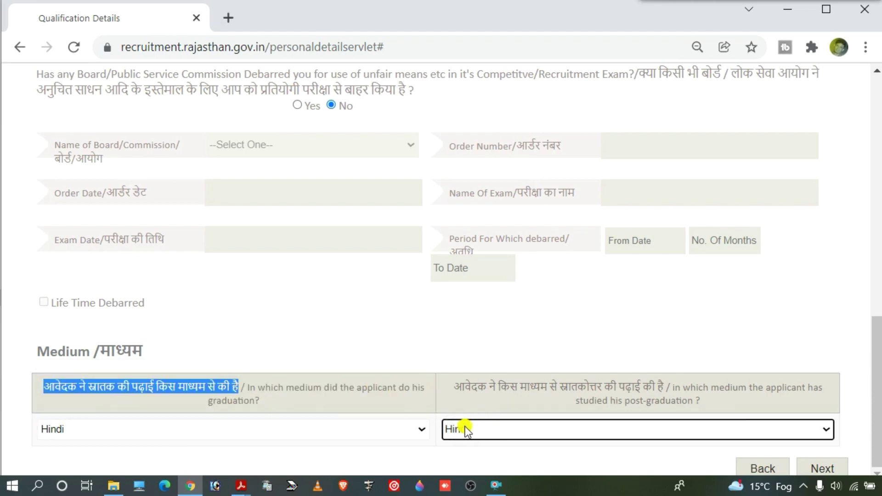
pyautogui.click(486, 430)
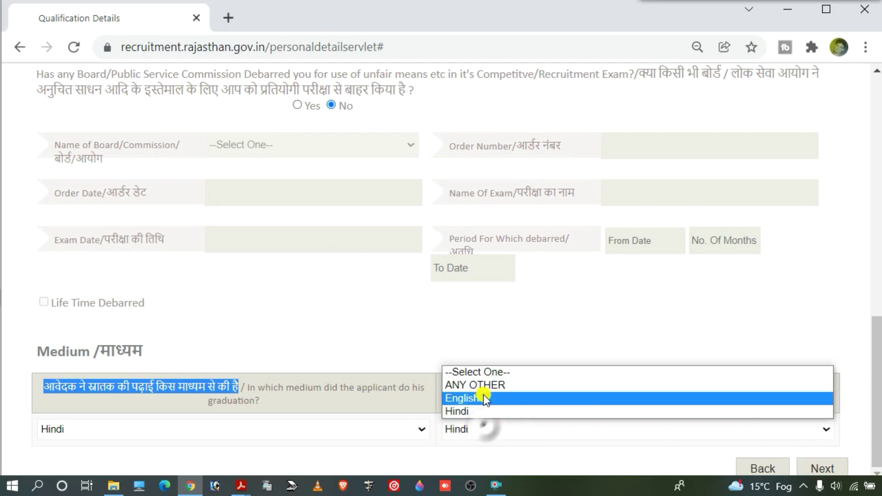
pyautogui.click(505, 414)
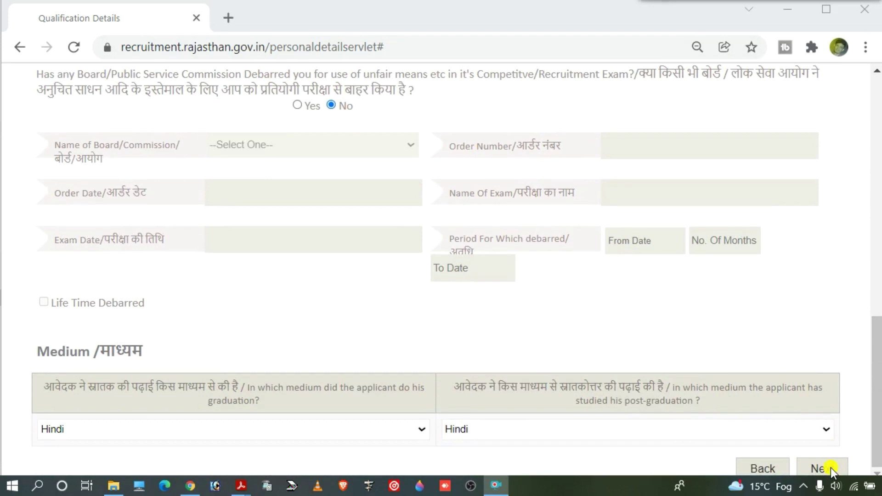
pyautogui.click(827, 468)
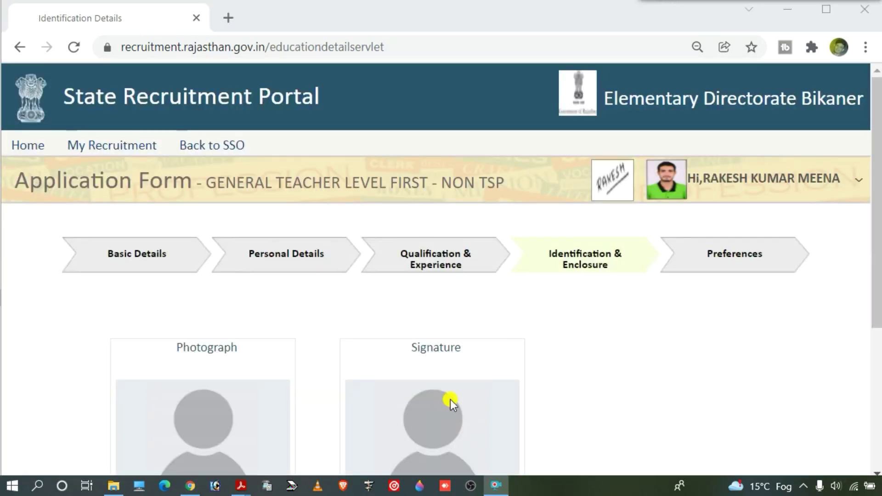
# Step: Check the photo and signature size limits, then upload the green-shirt photograph
pyautogui.scroll(-3, 324, 365)
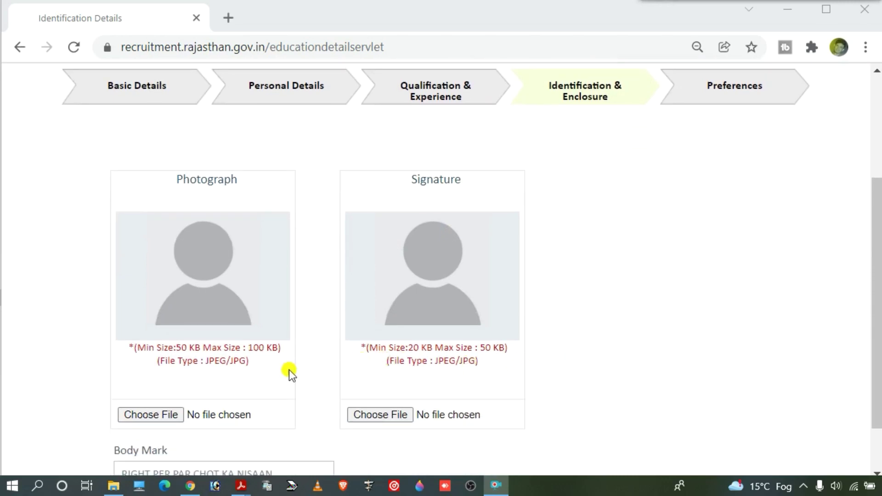
pyautogui.moveTo(172, 348); pyautogui.dragTo(265, 350)
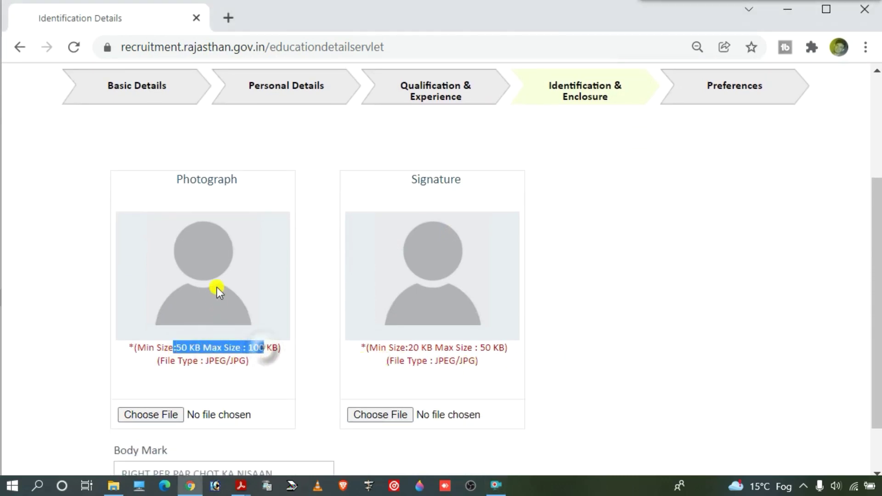
pyautogui.click(413, 348)
pyautogui.moveTo(412, 348); pyautogui.dragTo(494, 349)
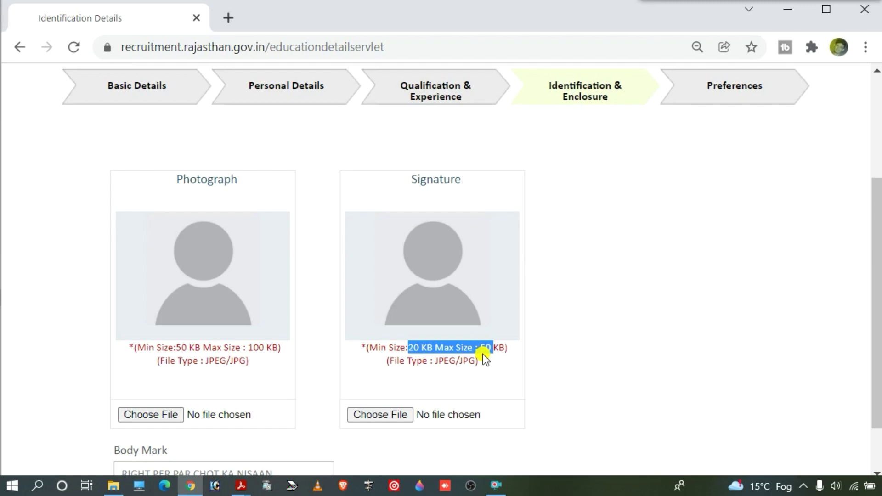
pyautogui.scroll(-1, 183, 331)
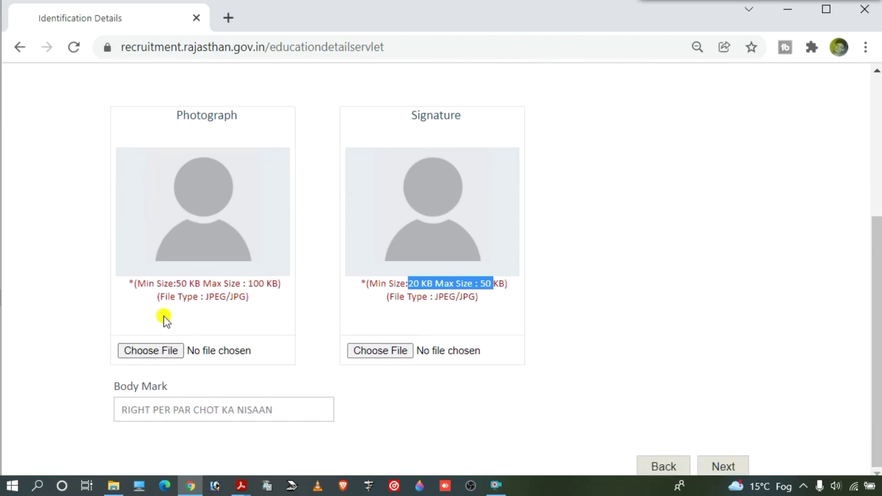
pyautogui.click(164, 350)
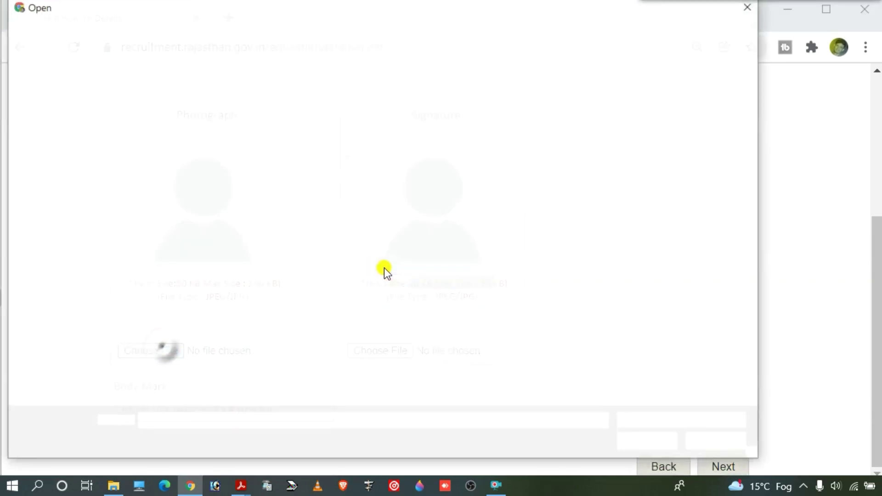
pyautogui.scroll(-5, 396, 209)
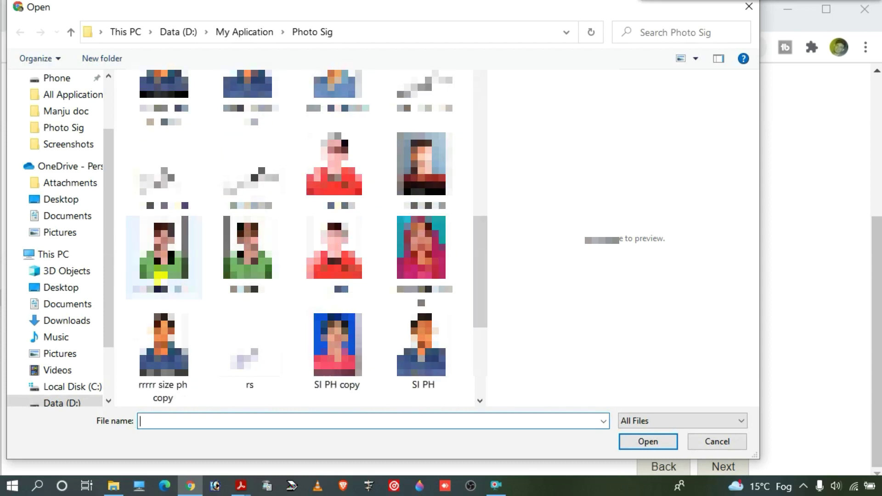
pyautogui.click(165, 259)
pyautogui.doubleClick(165, 260)
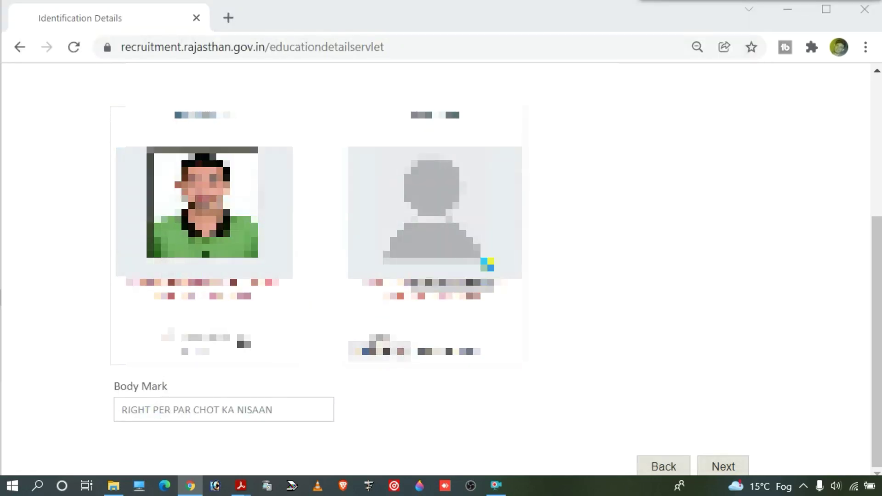
# Step: Upload the signature image file under Signature
pyautogui.click(384, 351)
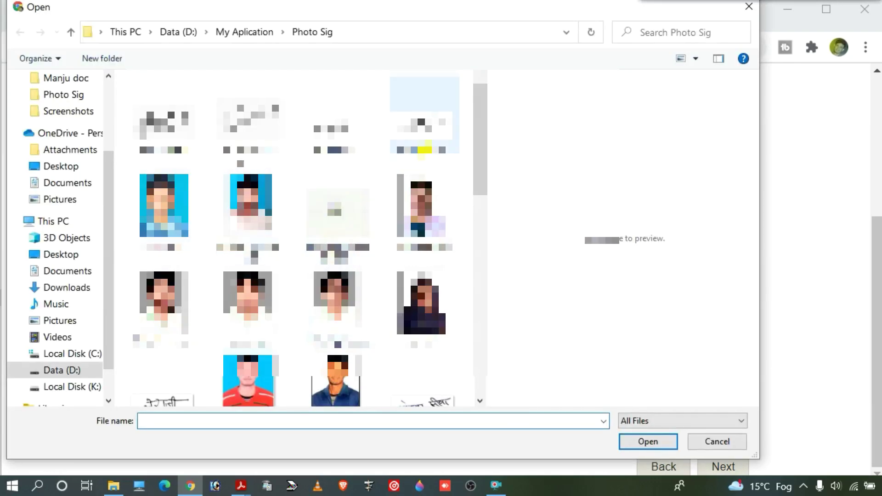
pyautogui.scroll(-3, 367, 193)
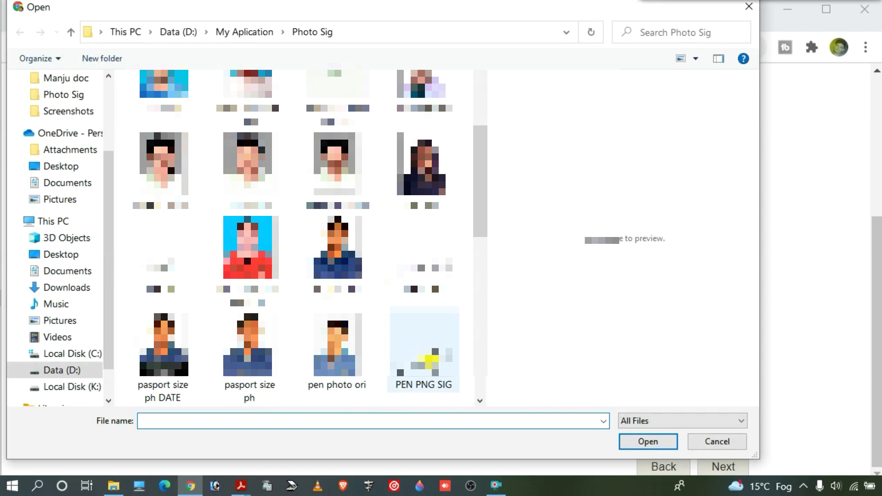
pyautogui.scroll(3, 353, 118)
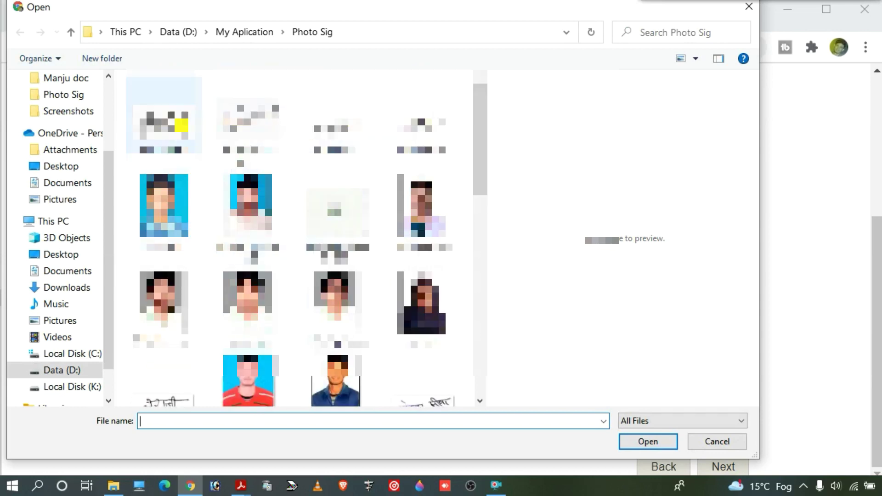
pyautogui.click(164, 127)
pyautogui.doubleClick(163, 127)
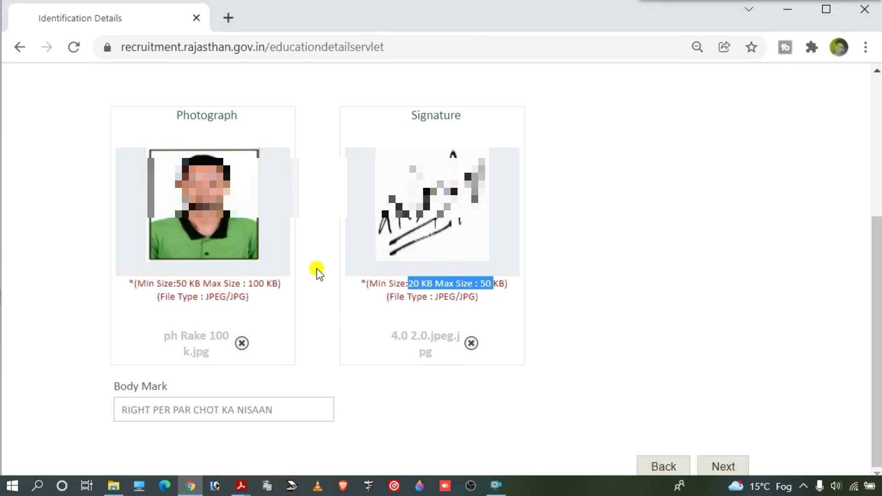
pyautogui.click(281, 409)
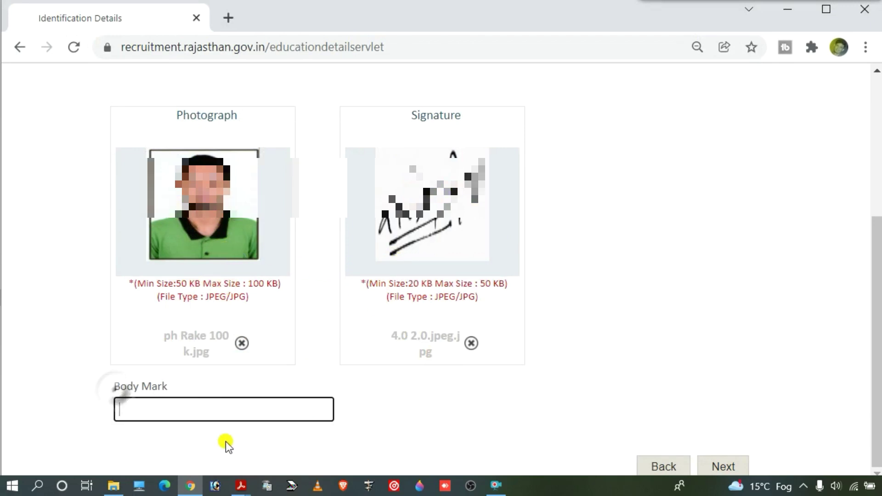
pyautogui.moveTo(159, 386); pyautogui.dragTo(103, 391)
pyautogui.click(103, 391)
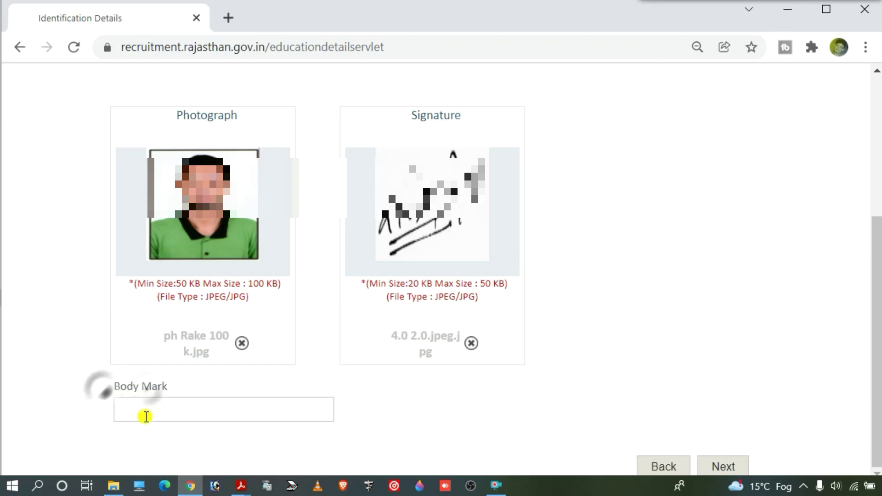
pyautogui.click(146, 416)
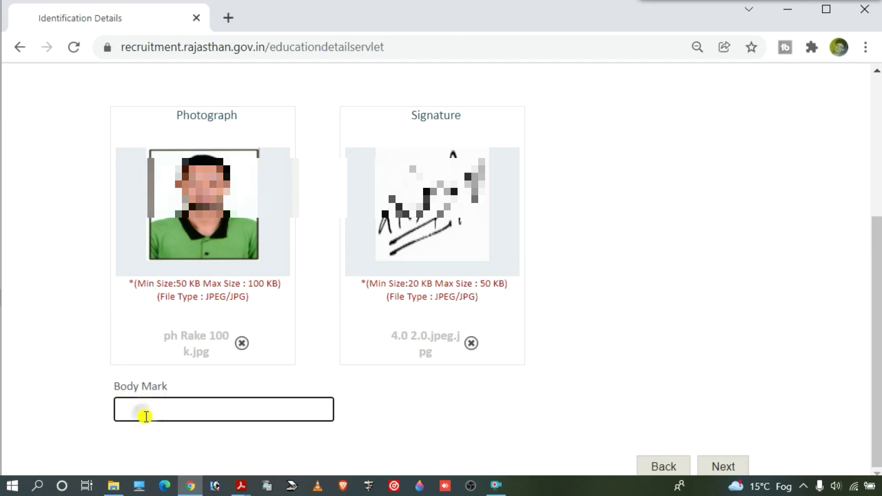
pyautogui.click(103, 418)
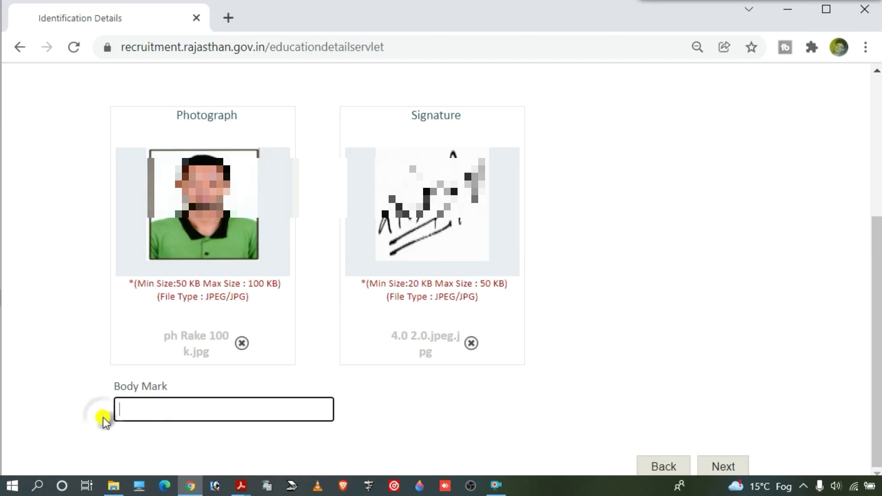
pyautogui.write('NO MARK')
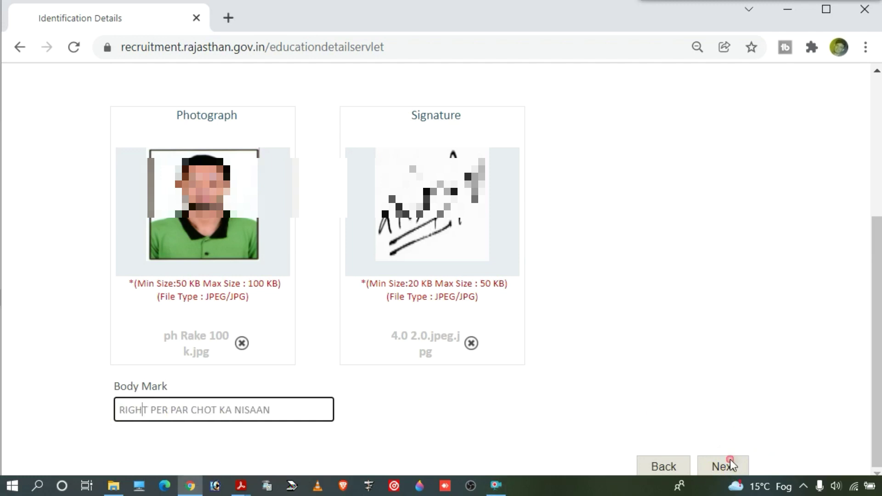
# Step: Save identification details and open Preferences, browsing the district list without choosing
pyautogui.click(730, 465)
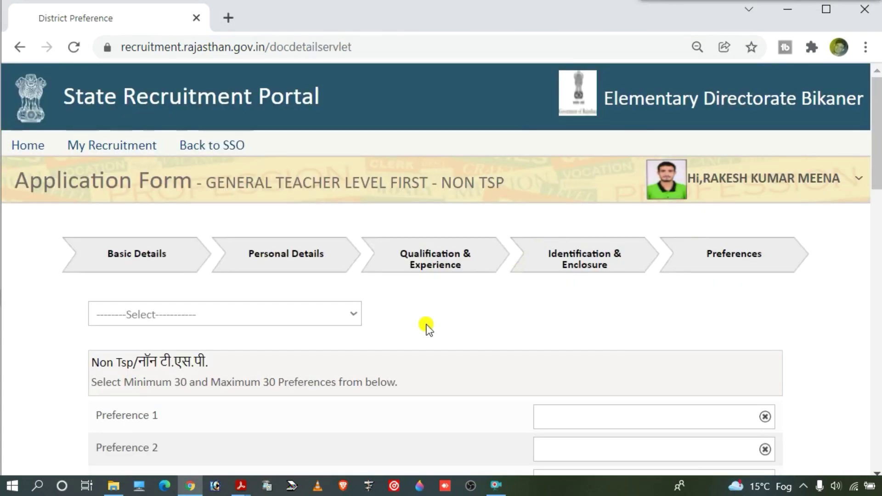
pyautogui.scroll(-1, 280, 301)
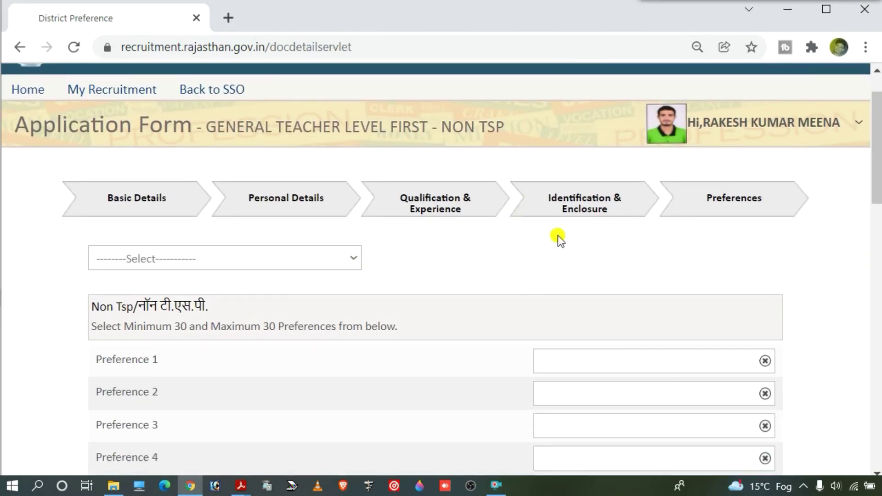
pyautogui.click(293, 264)
pyautogui.click(487, 275)
pyautogui.scroll(-1, 487, 275)
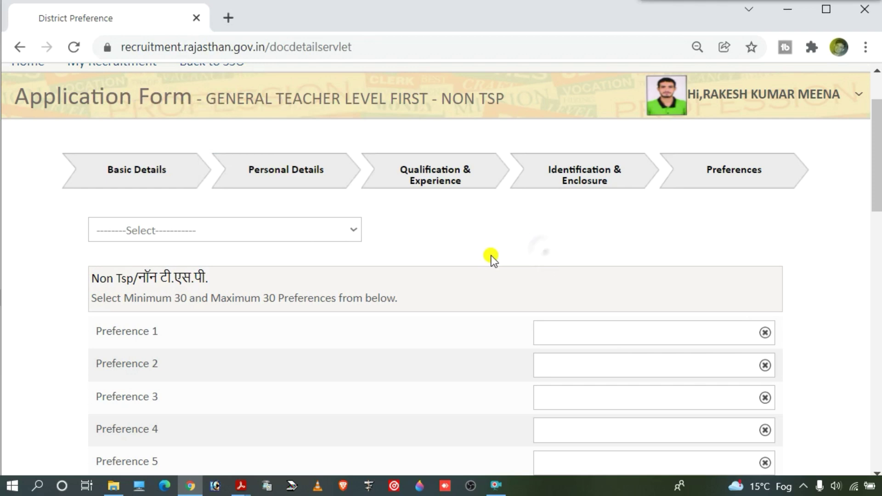
# Step: Add BUNDI, KOTA, JHALAWAR and BARAN as district preferences 1–4
pyautogui.click(352, 228)
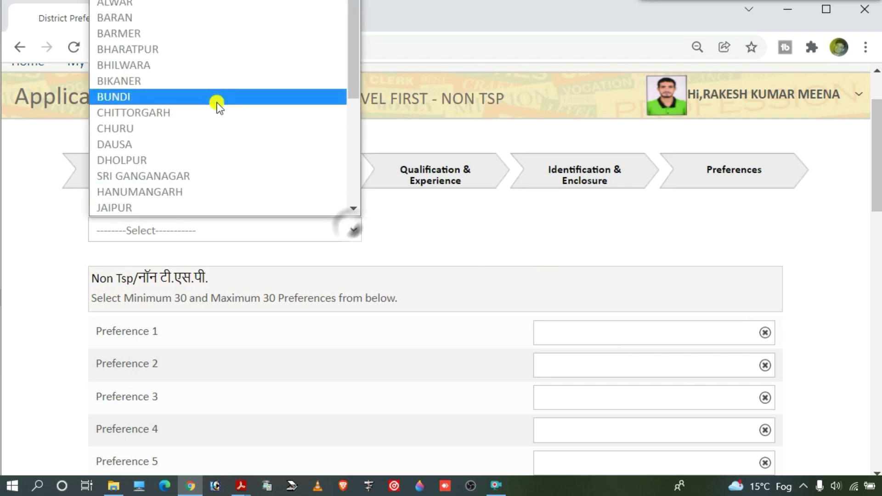
pyautogui.click(216, 103)
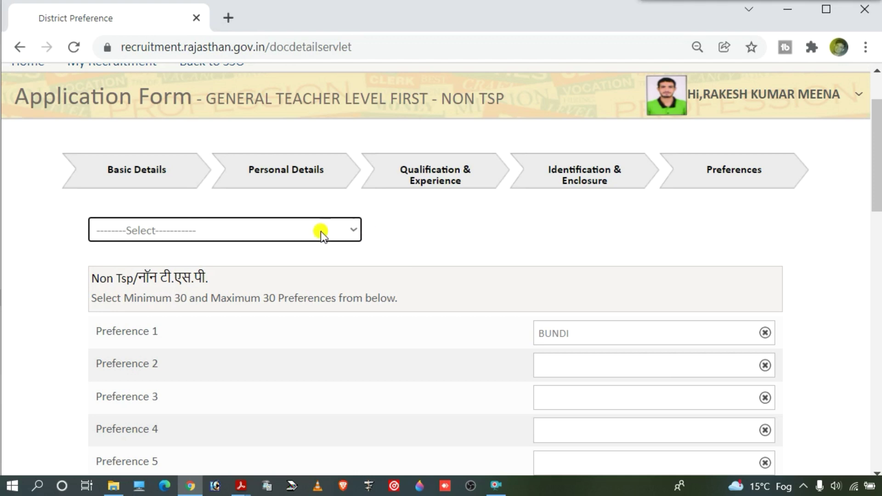
pyautogui.click(285, 230)
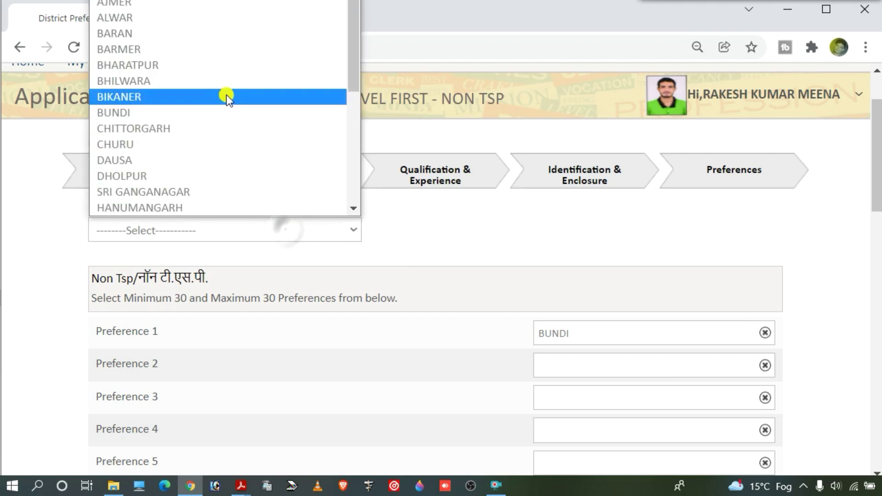
pyautogui.scroll(-5, 166, 126)
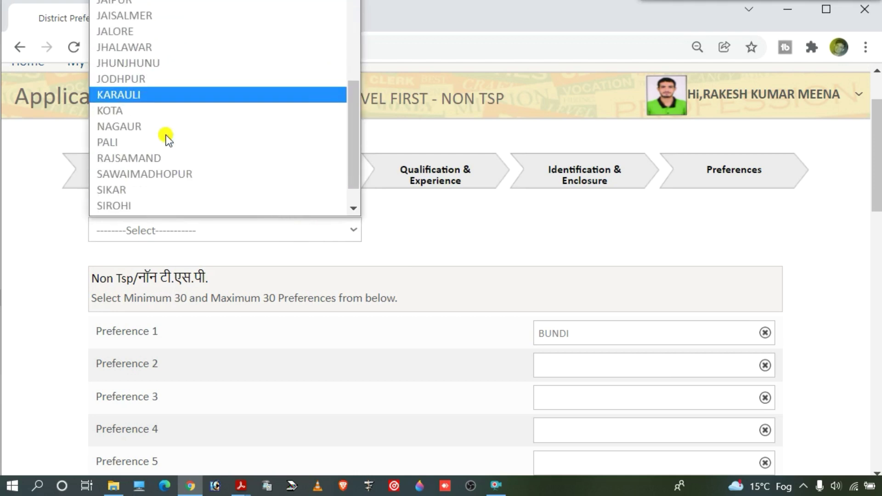
pyautogui.click(170, 80)
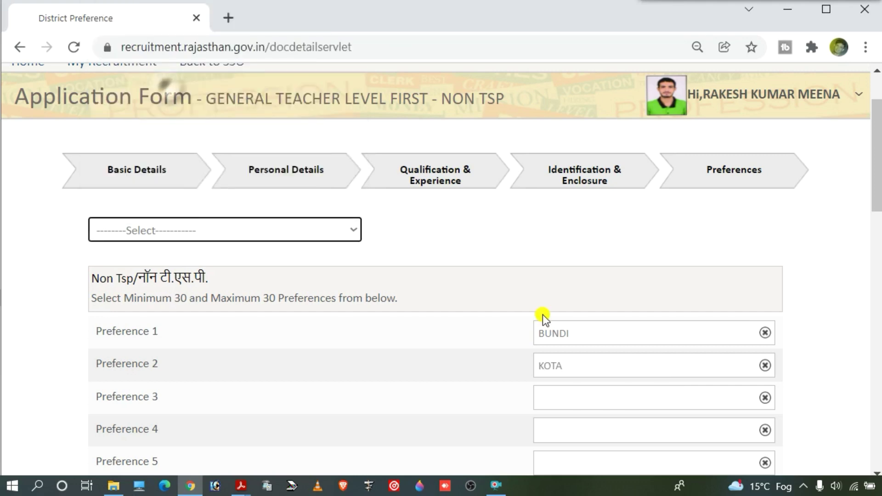
pyautogui.click(275, 230)
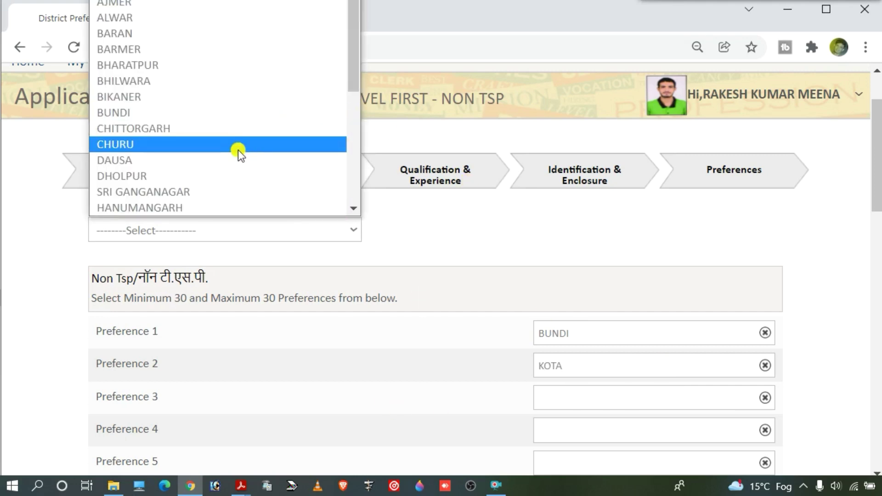
pyautogui.press('j')
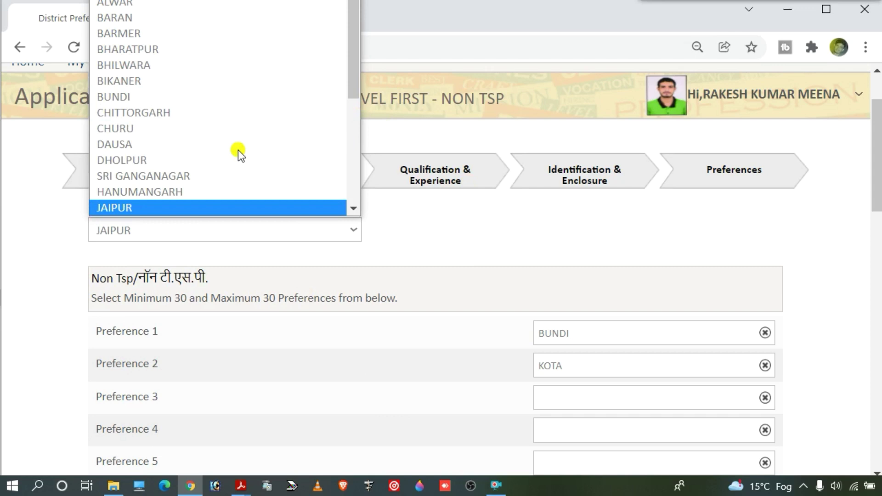
pyautogui.scroll(-3, 238, 150)
pyautogui.click(200, 148)
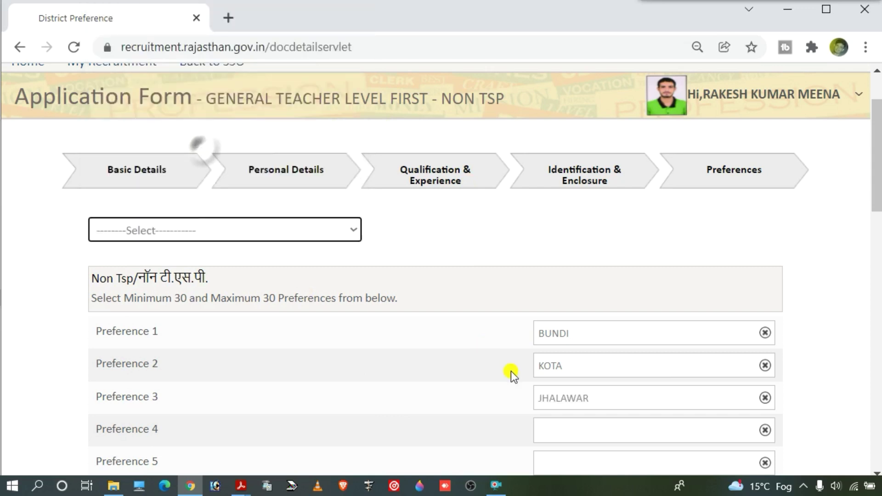
pyautogui.click(563, 430)
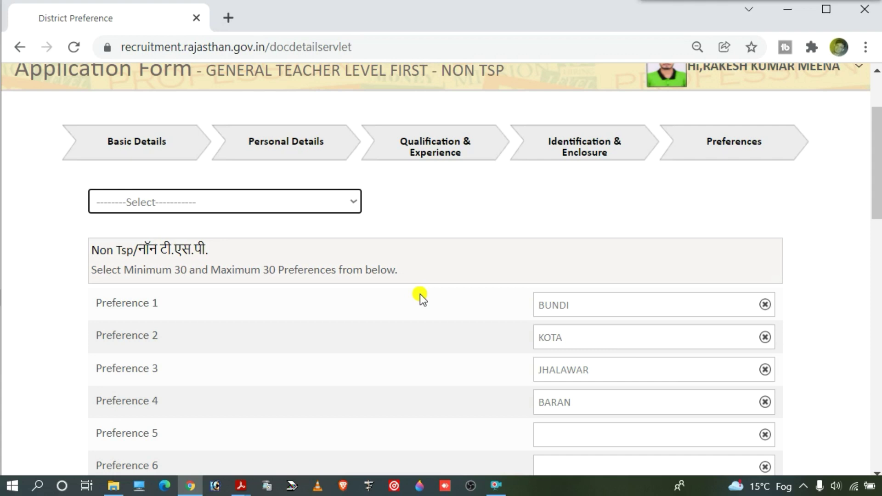
# Step: Scroll through the district preference list to review the remaining slots
pyautogui.scroll(-5, 483, 287)
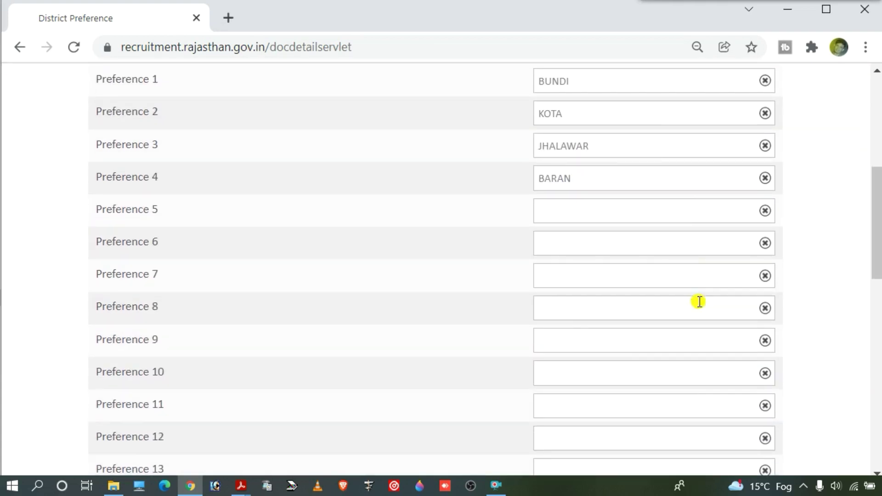
pyautogui.scroll(-2, 700, 266)
pyautogui.scroll(5, 703, 236)
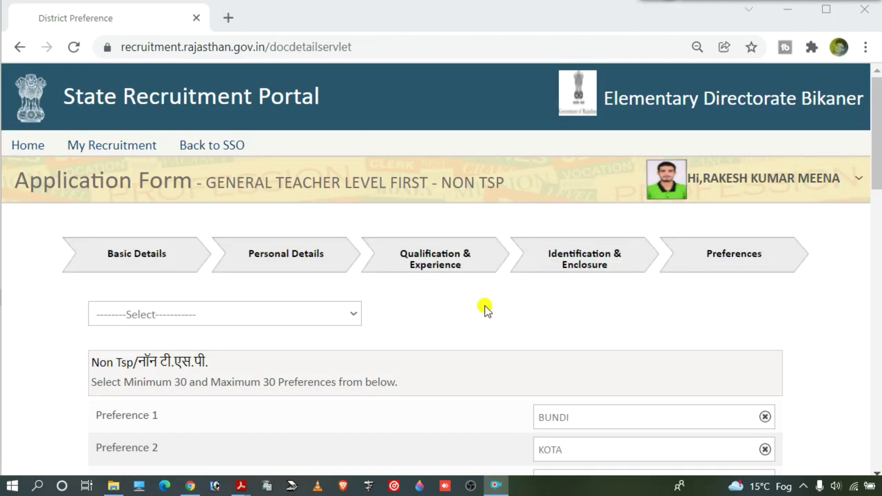
pyautogui.scroll(-2, 484, 305)
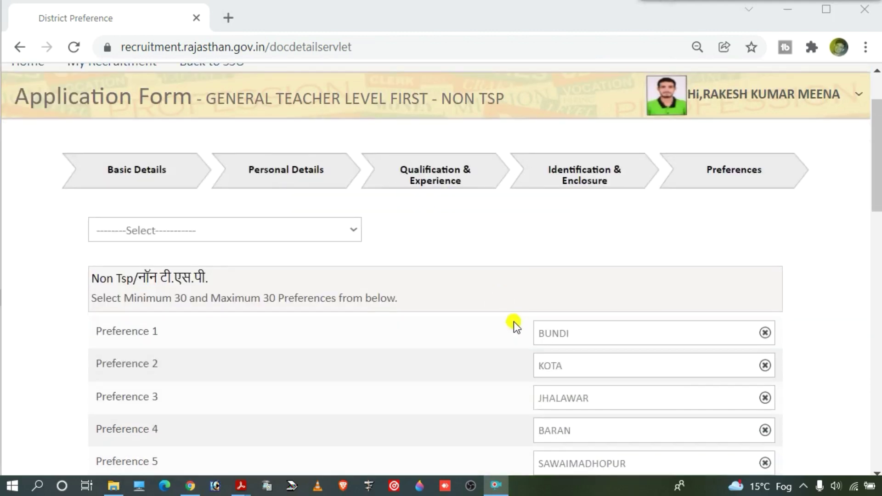
pyautogui.scroll(-5, 554, 354)
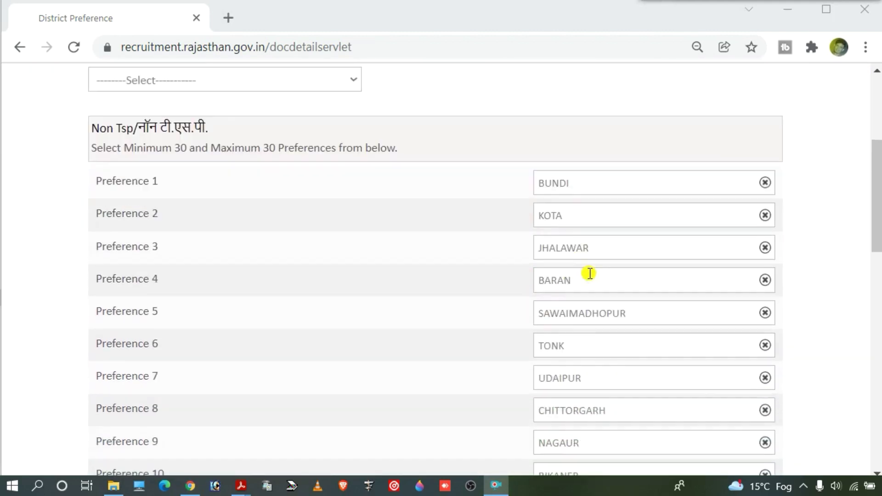
pyautogui.scroll(2, 659, 161)
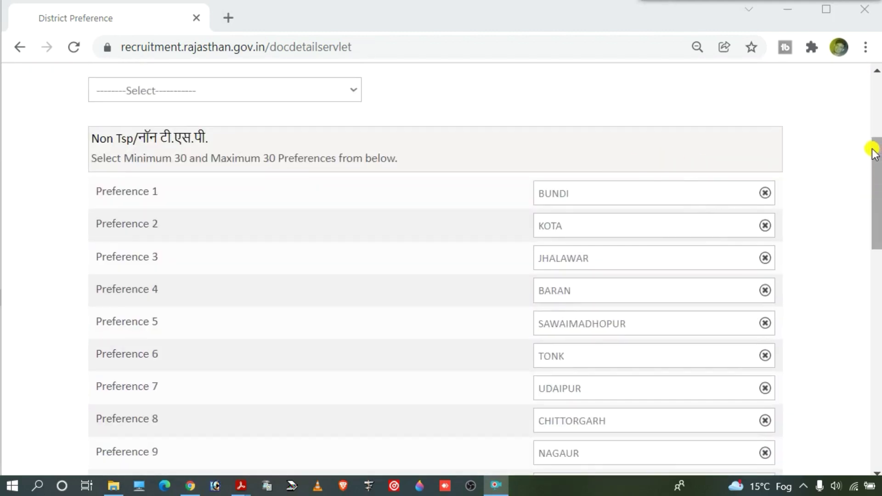
pyautogui.moveTo(878, 143); pyautogui.dragTo(866, 397)
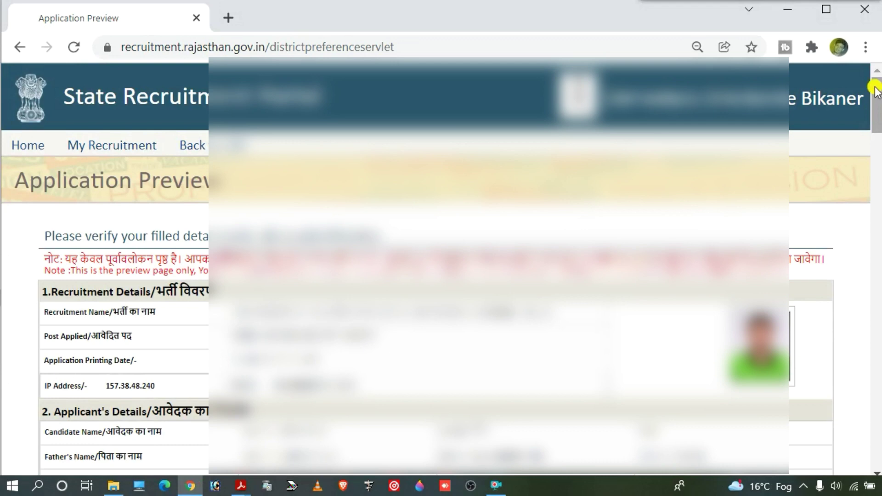
# Step: Review the application preview to the end and tick the Declaration checkbox
pyautogui.moveTo(876, 94); pyautogui.dragTo(876, 258)
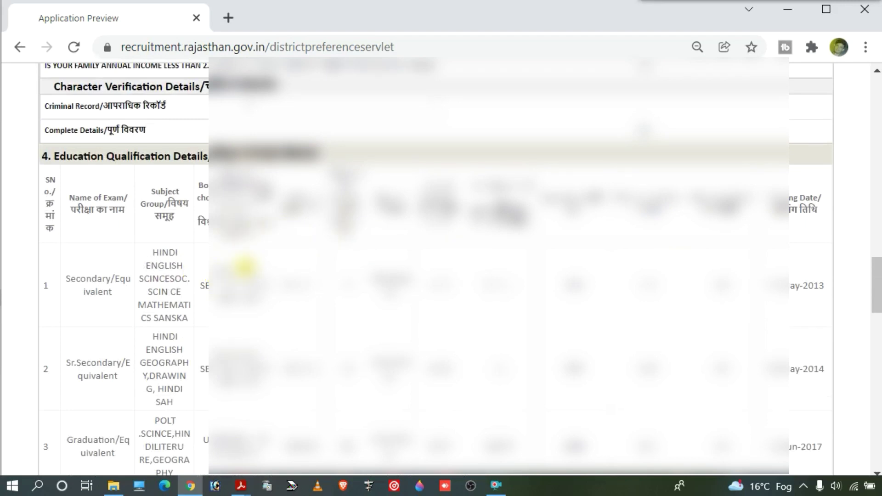
pyautogui.scroll(-1, 640, 266)
pyautogui.scroll(-4, 752, 268)
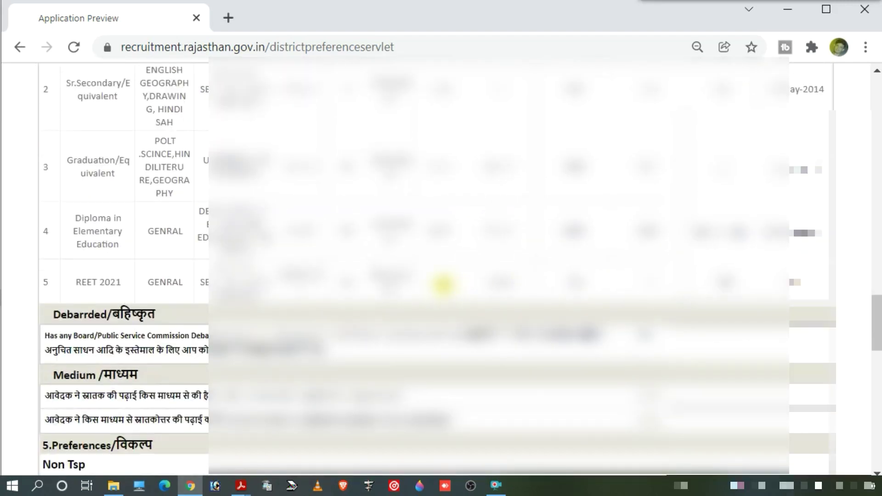
pyautogui.scroll(-2, 442, 283)
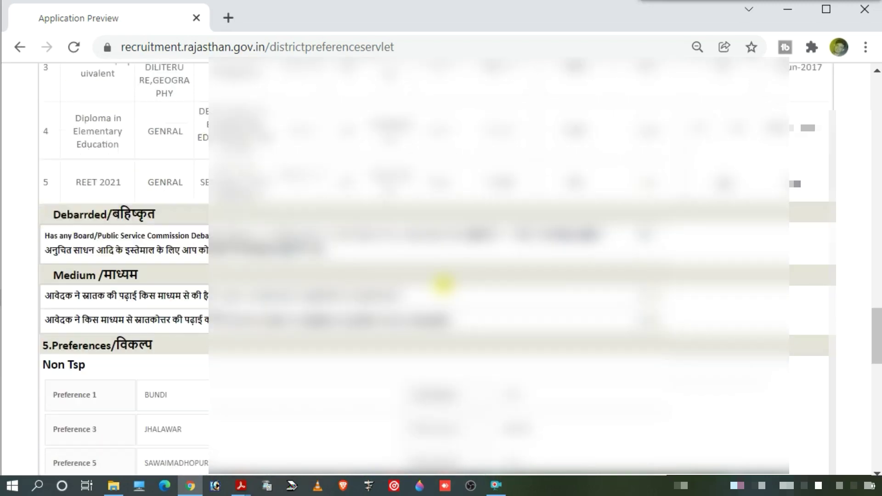
pyautogui.scroll(-9, 442, 283)
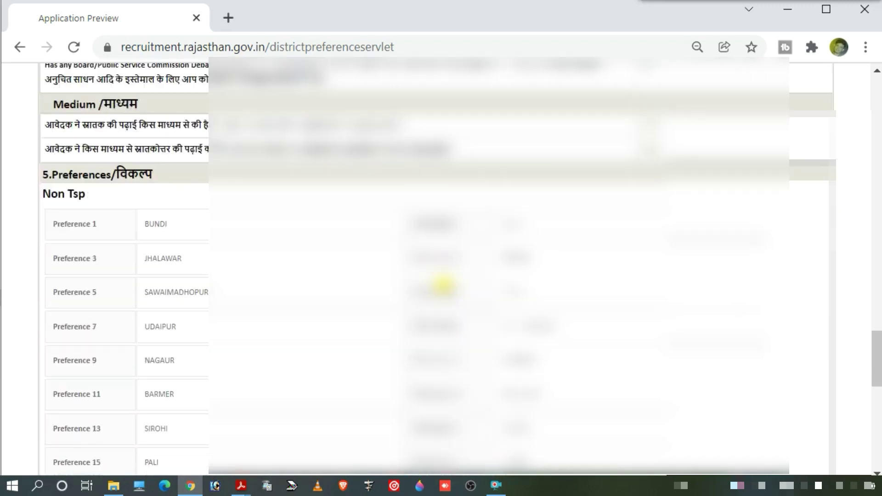
pyautogui.scroll(-2, 731, 294)
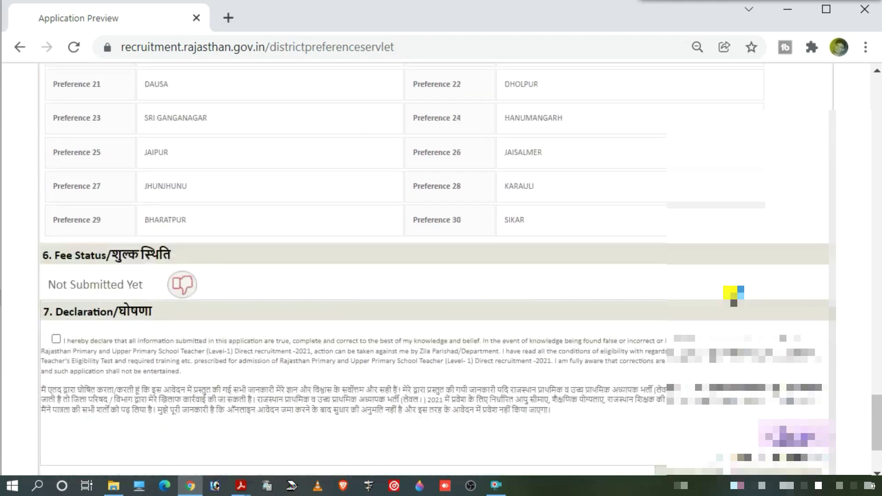
pyautogui.scroll(-2, 453, 291)
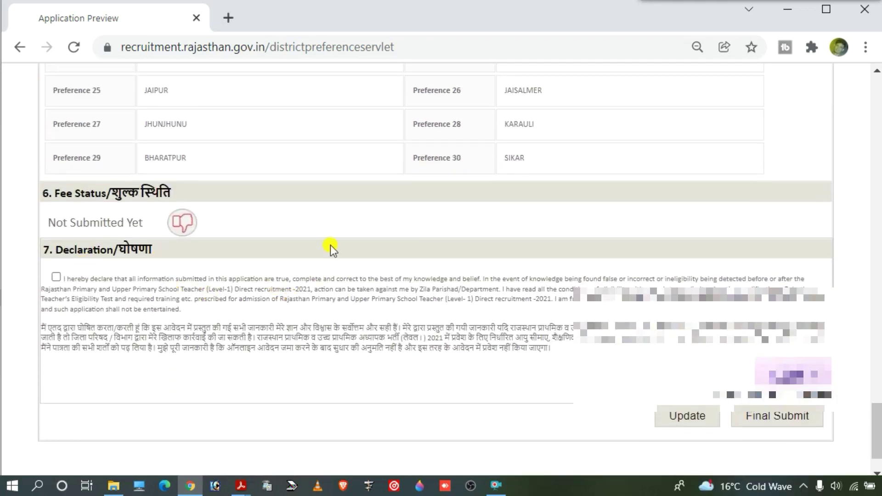
pyautogui.click(56, 278)
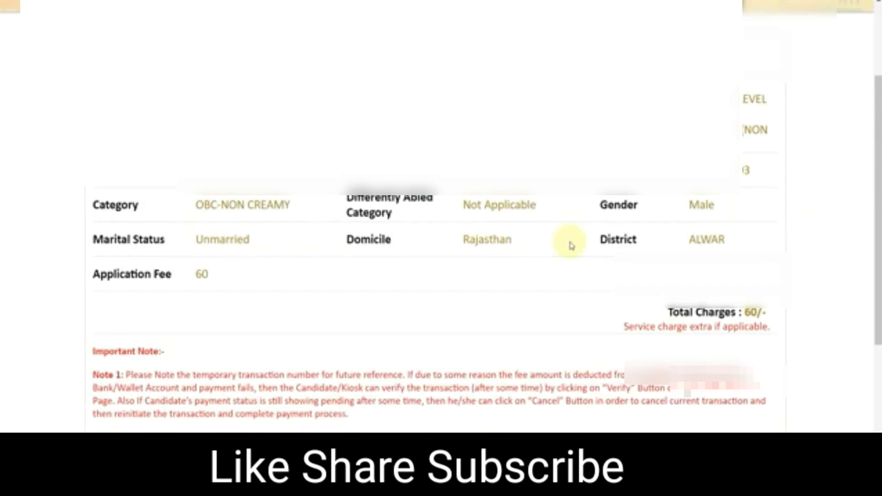
# Step: Pay the fee through the Aggregator option using Kotak Bank Payment Gateway
pyautogui.scroll(-2, 558, 244)
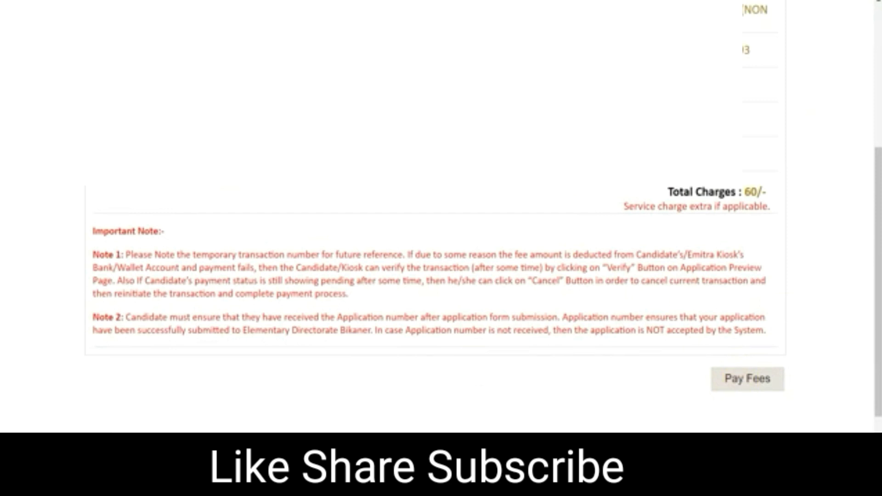
pyautogui.click(535, 51)
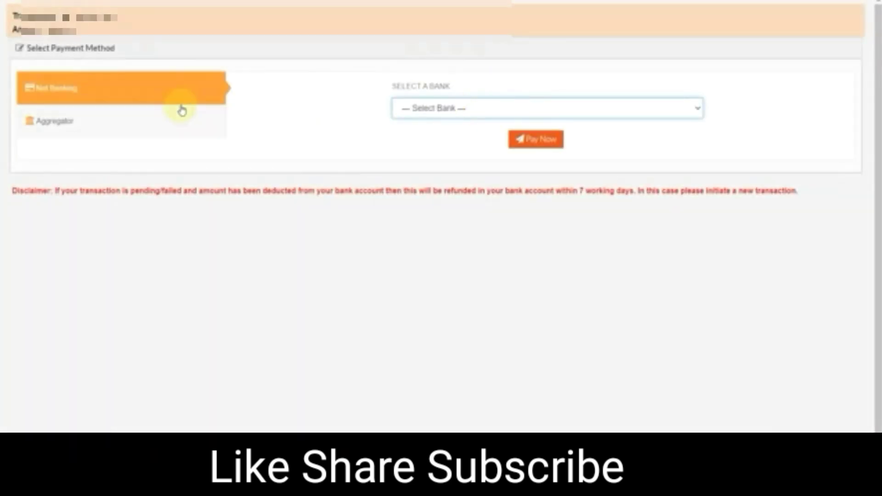
pyautogui.click(82, 131)
pyautogui.click(405, 110)
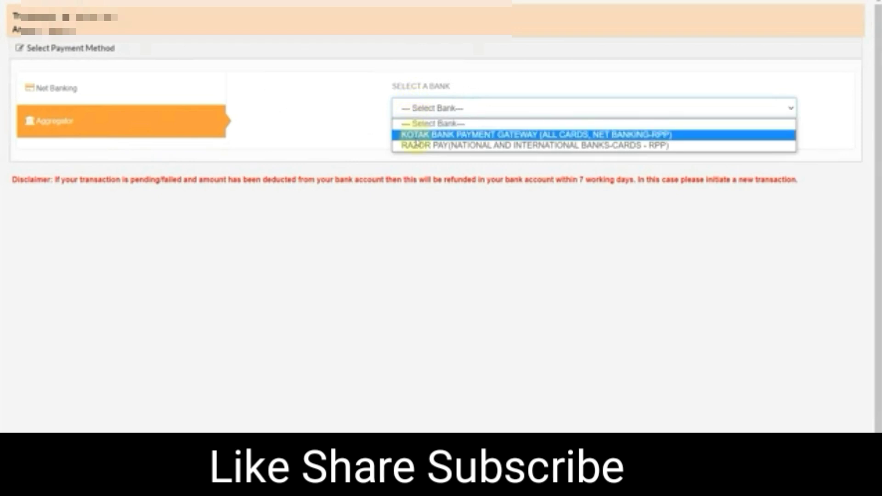
pyautogui.click(414, 135)
pyautogui.click(530, 138)
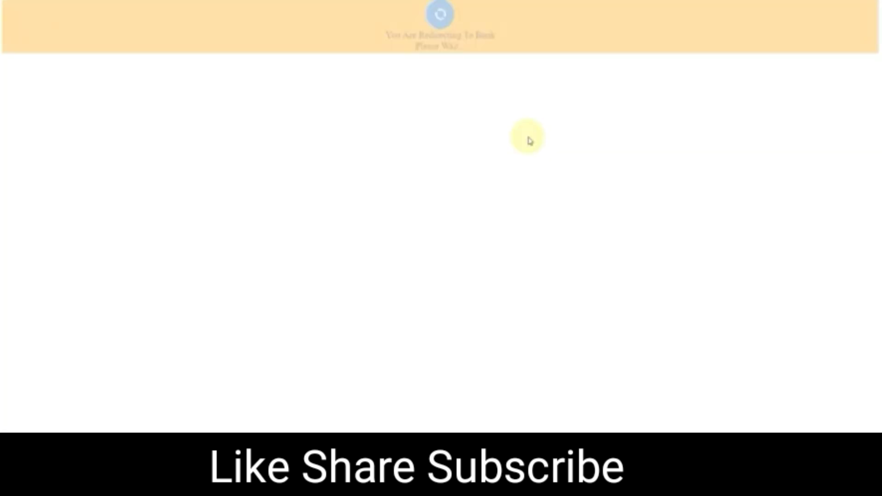